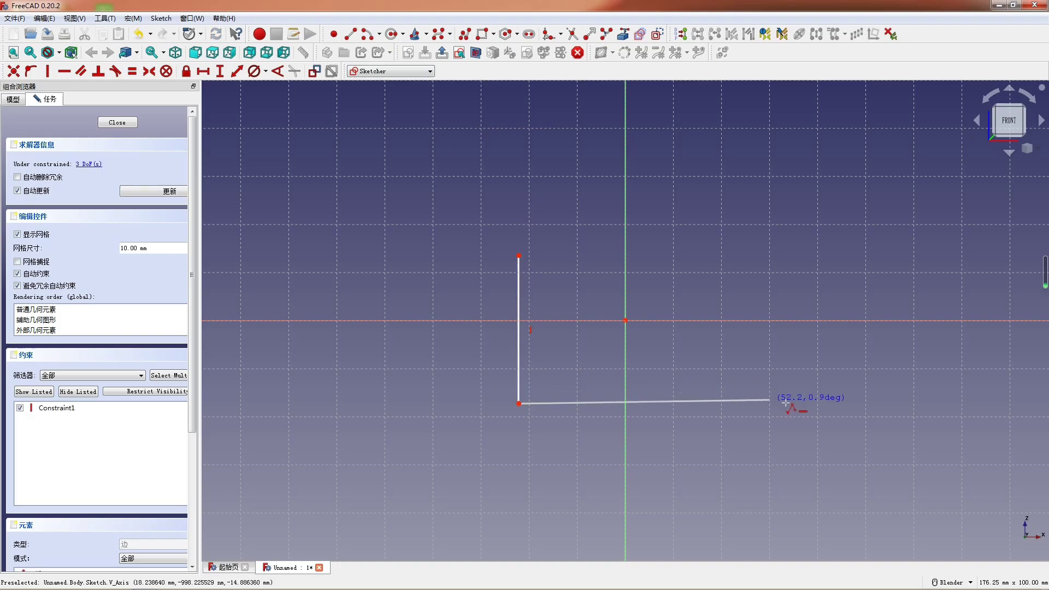
Complete the house-shaped polyline with a horizontal base, a vertical side opposite the first, and two roof lines closing at the start point
click(789, 403)
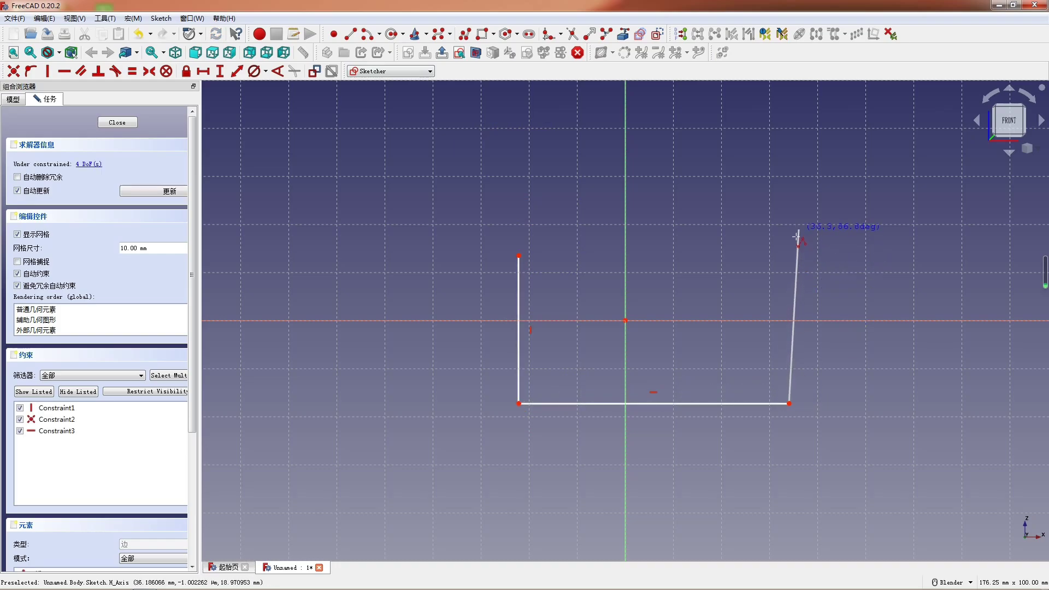
click(789, 257)
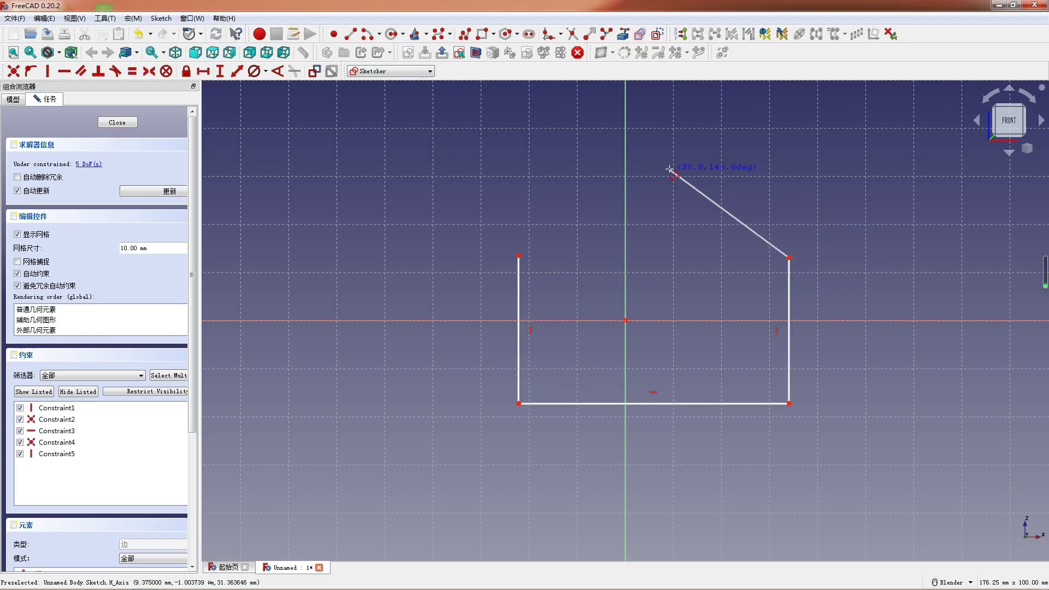
click(670, 170)
click(518, 255)
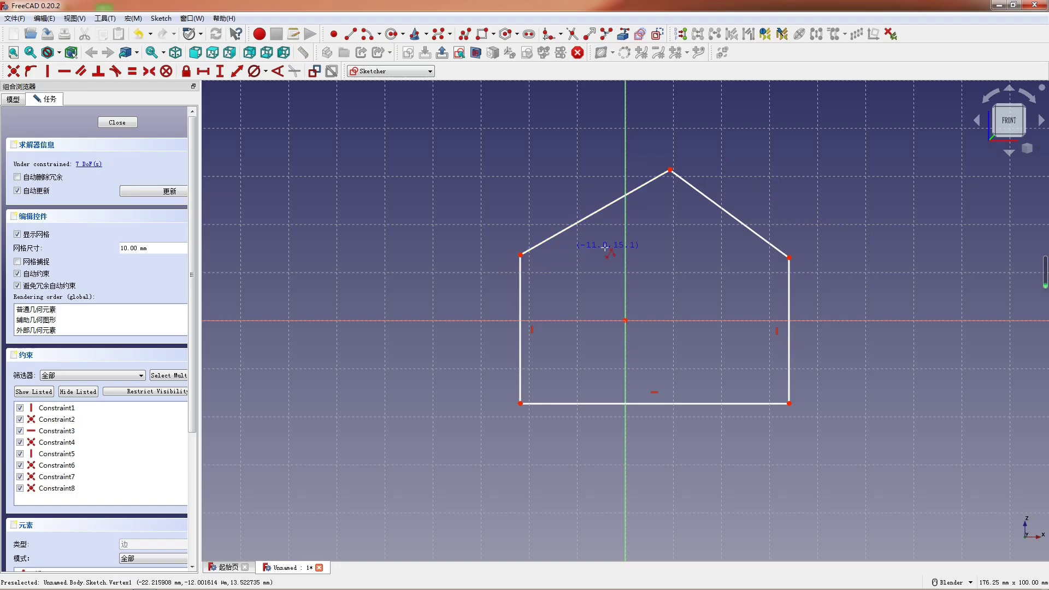
Constrain the roof apex to lie on the vertical axis
click(670, 170)
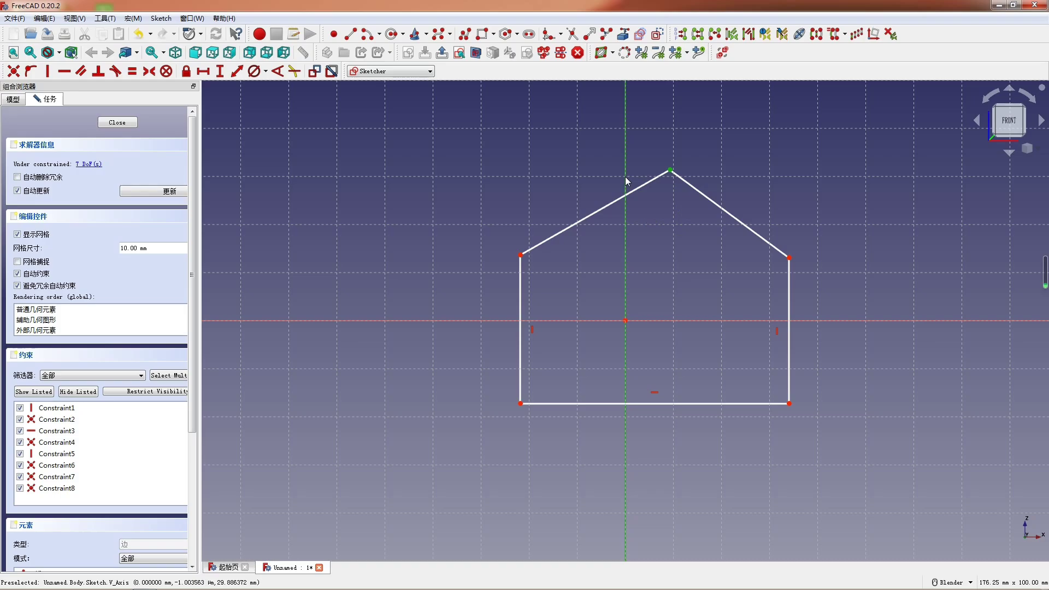
click(626, 180)
key(o)
Apply an equal-length constraint to the two sloping roof edges
click(575, 208)
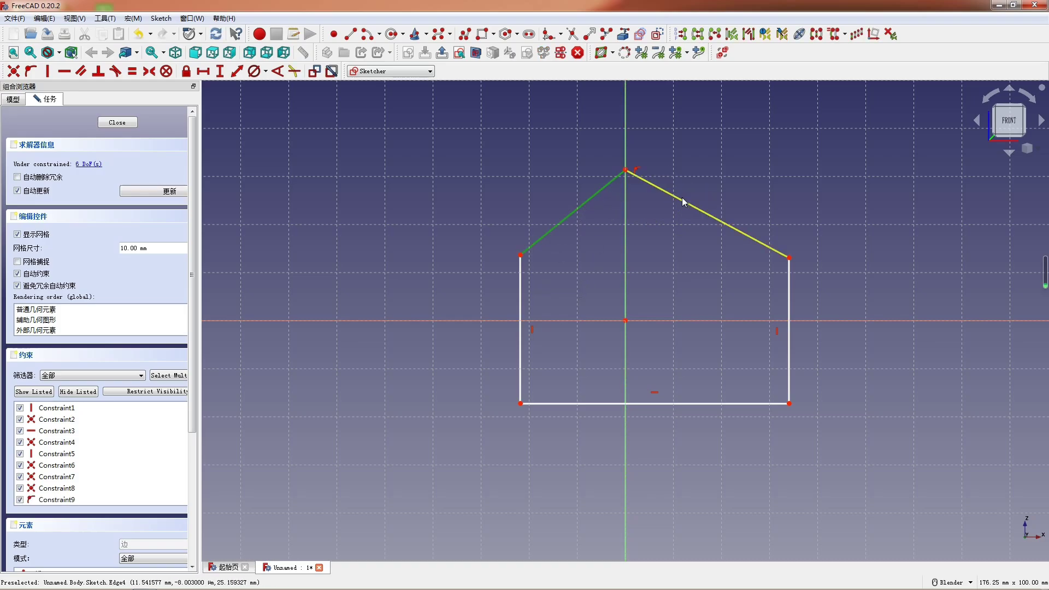
click(682, 202)
key(e)
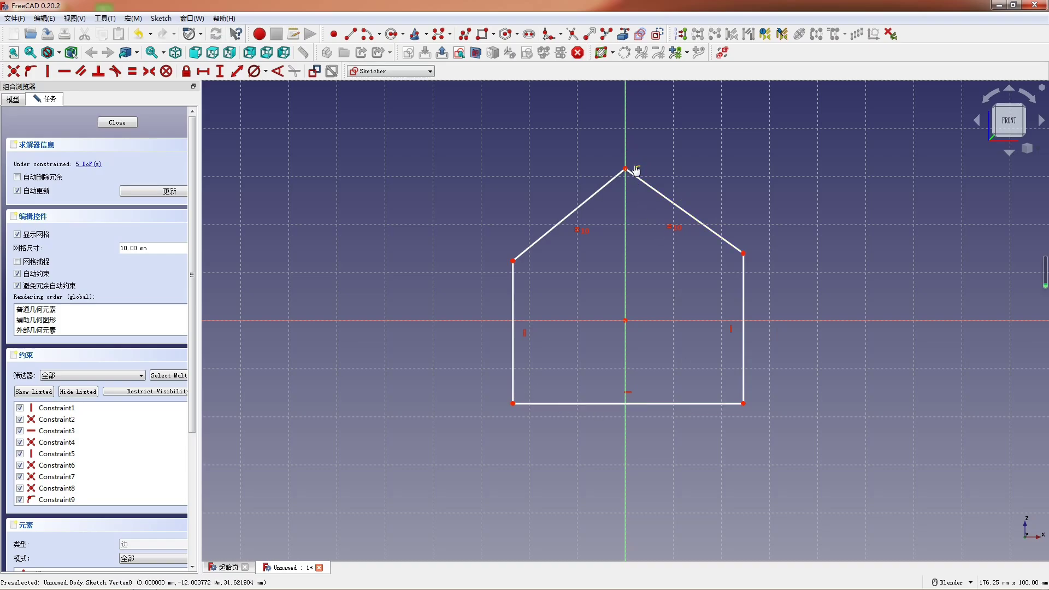
Remove the apex's point-on-axis constraint and make the apex coincident with the sketch origin
key(ctrl+z)
click(625, 170)
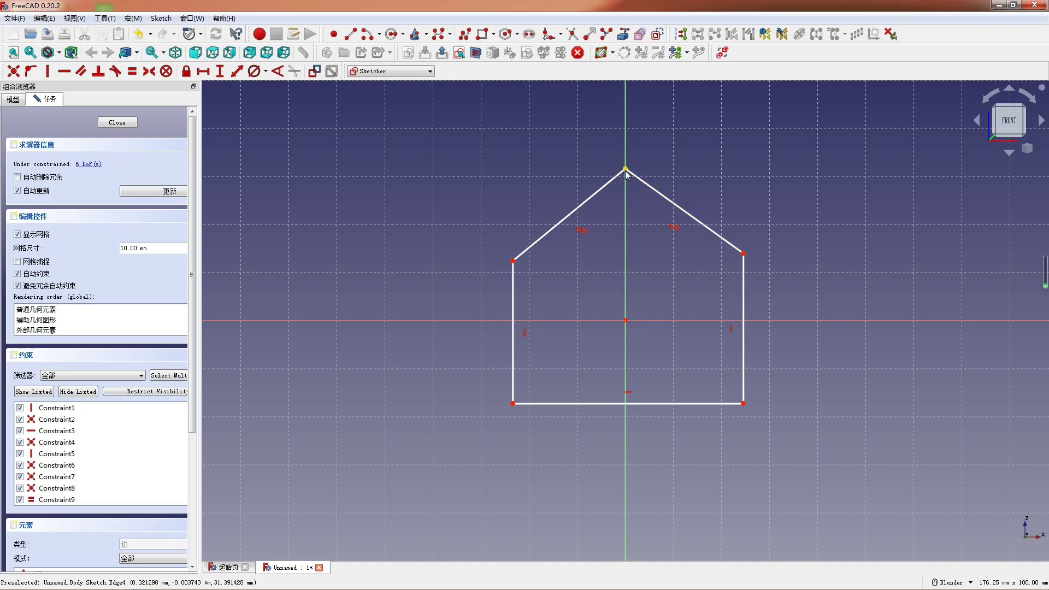
click(627, 320)
key(c)
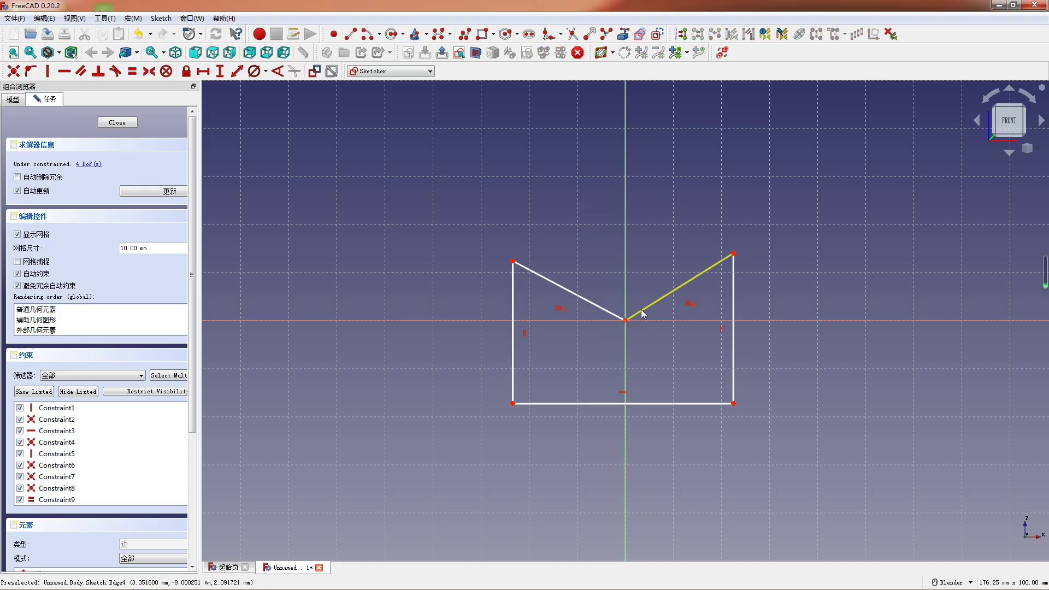
Reshape the profile by moving both eave corners and the base edge down so the outline hangs below the origin
mouse_move(735, 254)
mouse_down()
mouse_move(721, 343)
mouse_move(685, 381)
mouse_up()
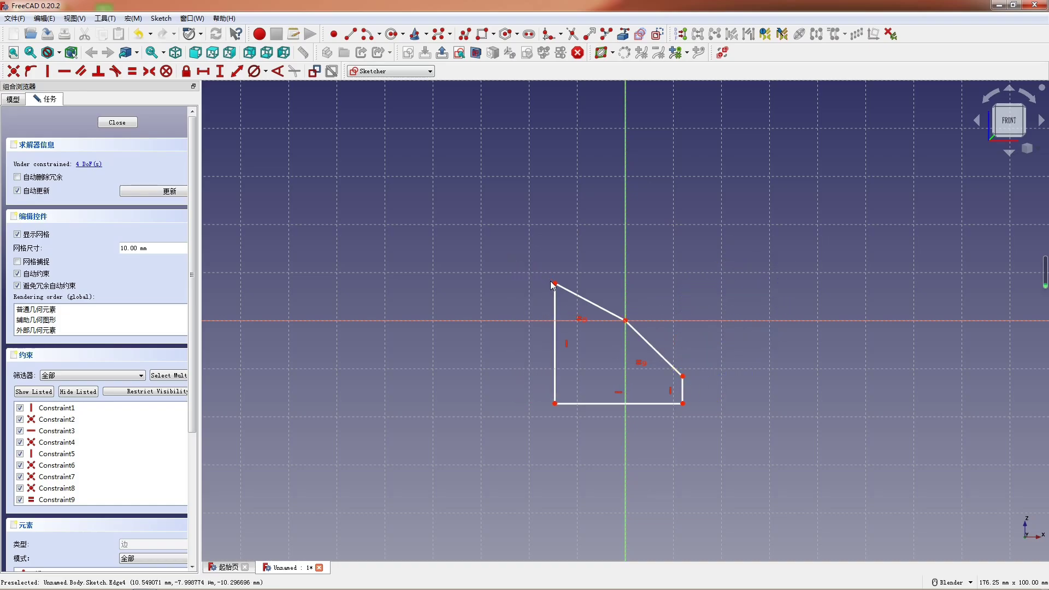
drag(552, 284, 539, 355)
scroll(642, 398, up, 4)
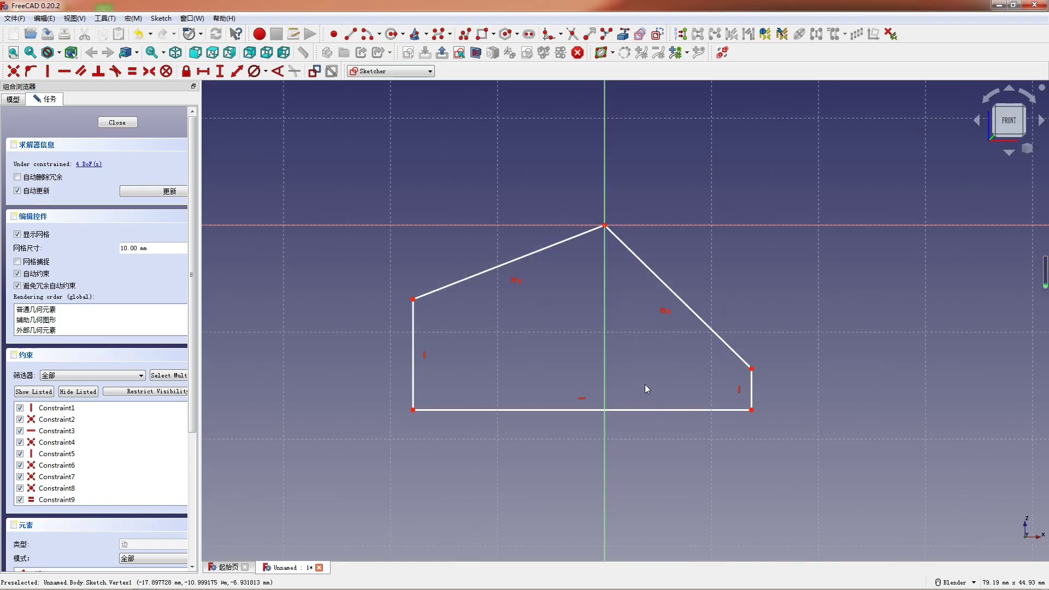
mouse_move(670, 410)
mouse_down()
mouse_move(666, 457)
mouse_move(710, 494)
mouse_up()
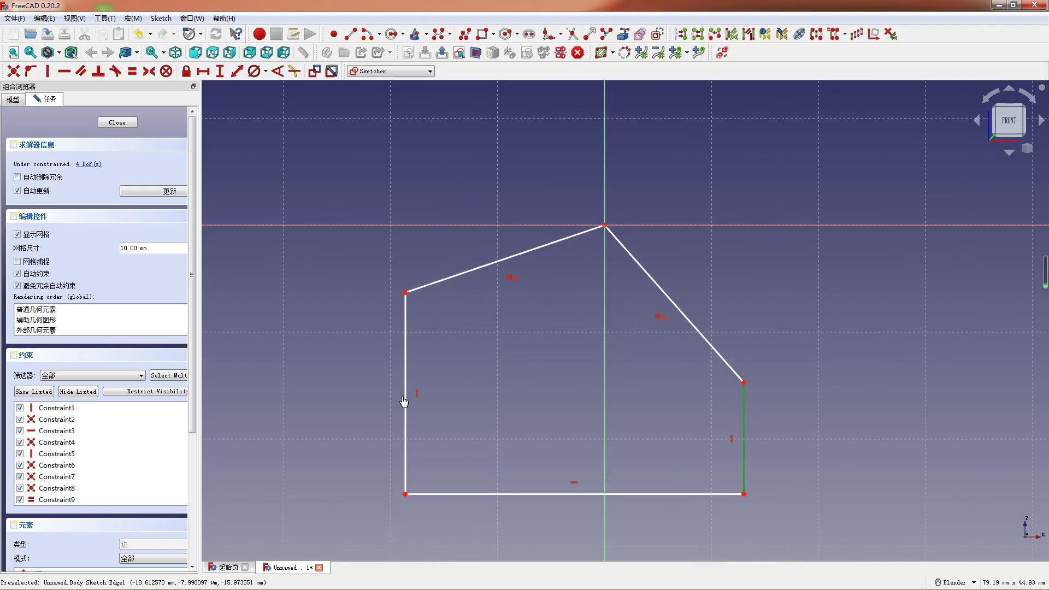
Apply an equal-length constraint to the two vertical side edges of the profile
click(419, 387)
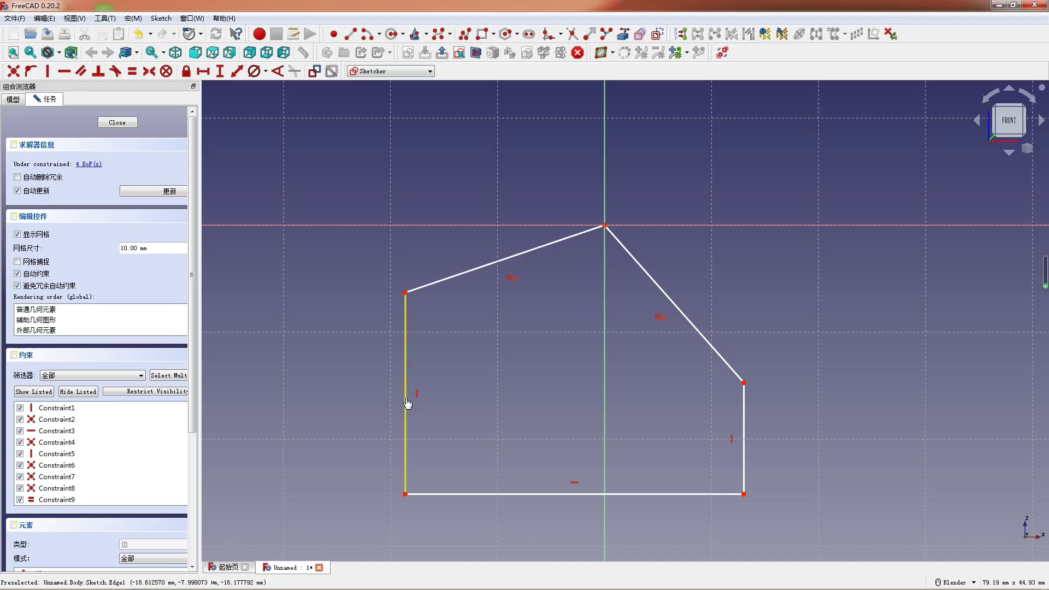
click(407, 397)
click(745, 431)
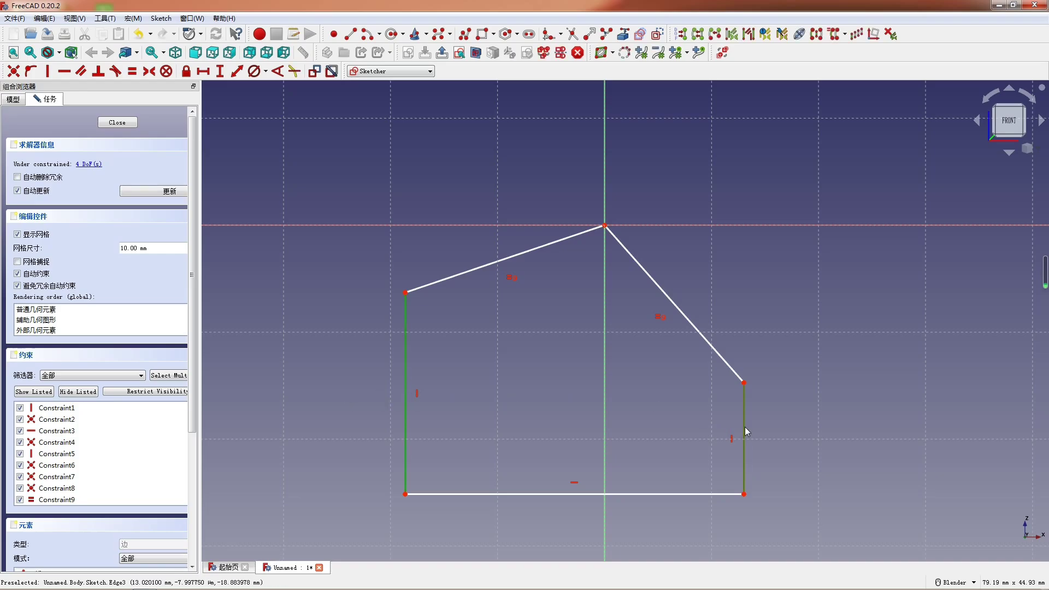
key(e)
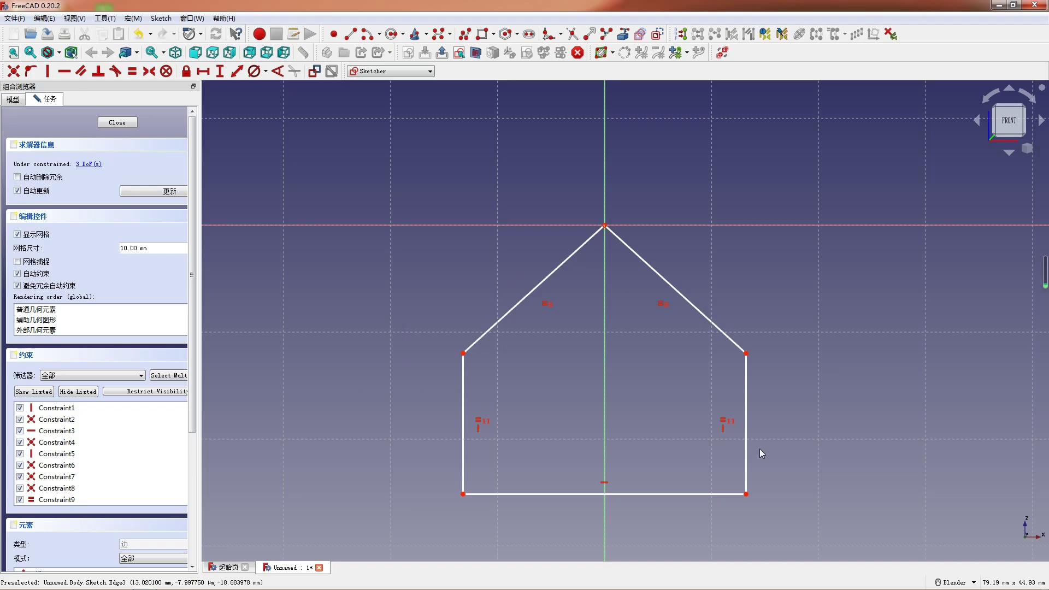
Add a vertical dimension of 20 mm to the profile's left side edge
scroll(709, 412, up, 2)
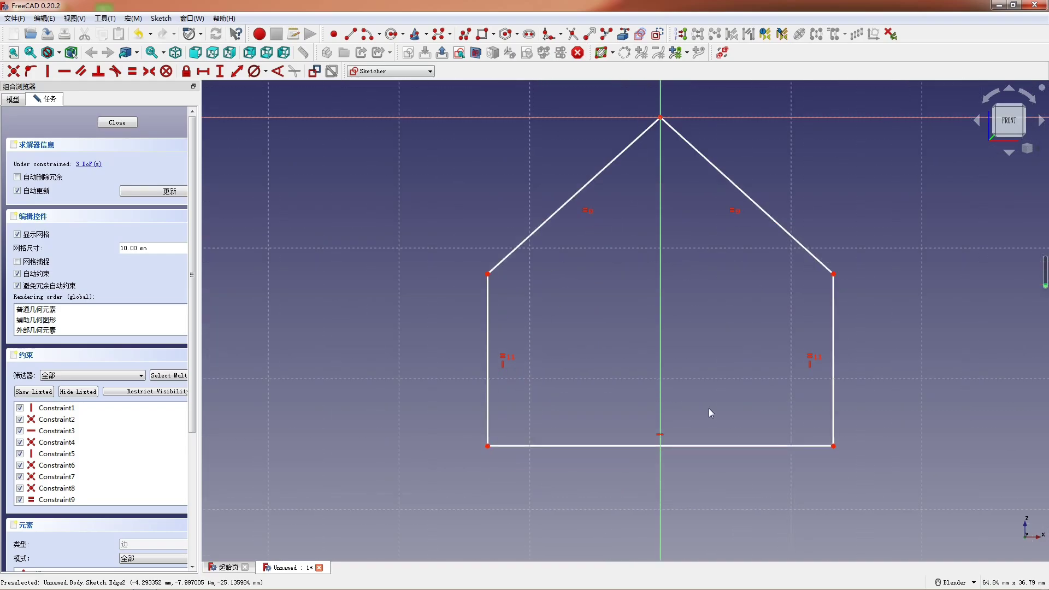
click(487, 395)
key(i)
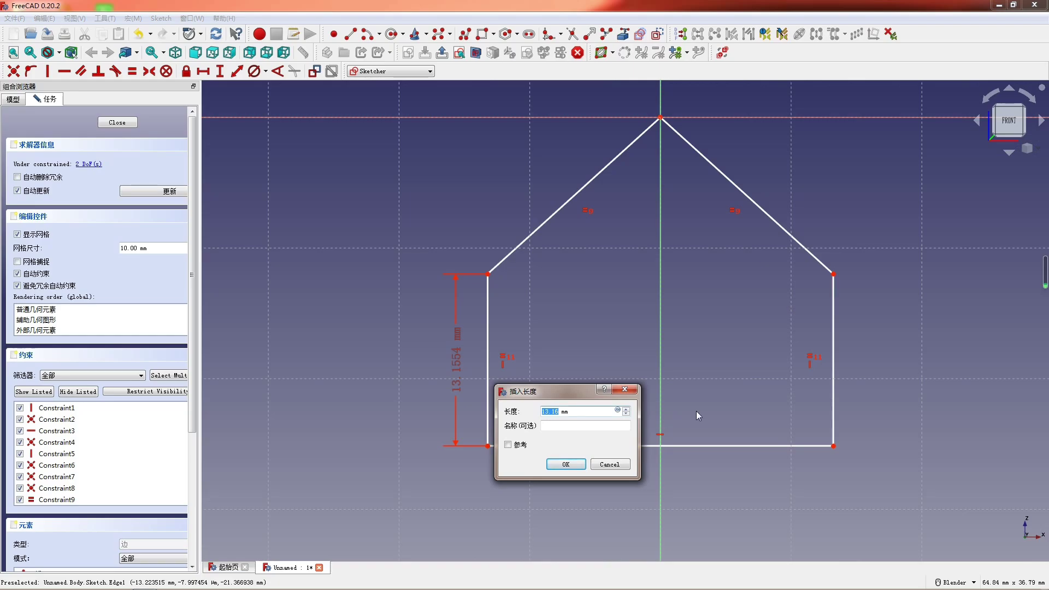
text(20)
key(Return)
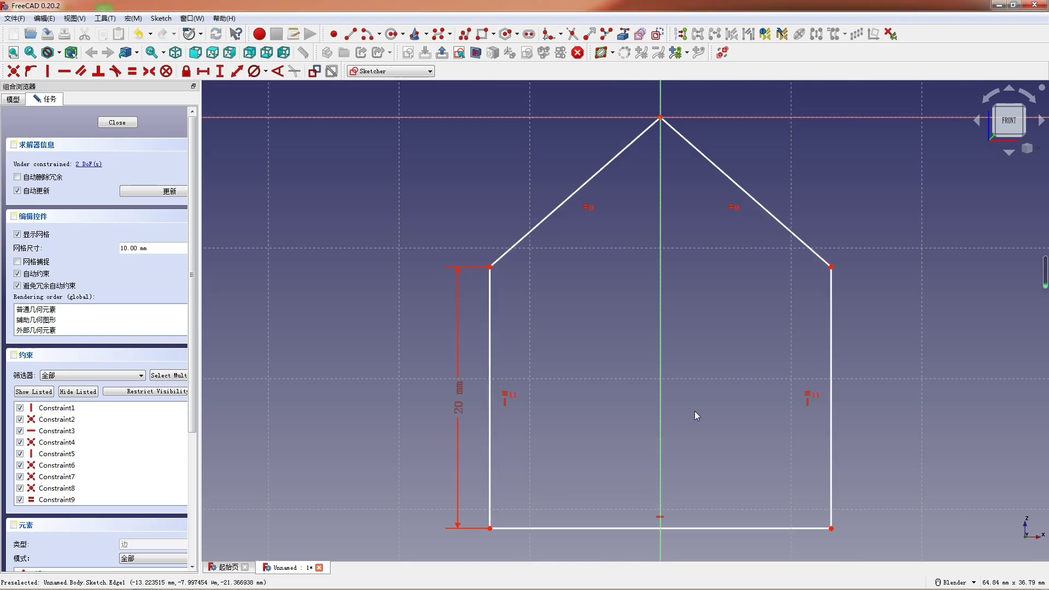
Add a horizontal dimension of 105 mm to the profile's base edge
scroll(516, 417, down, 2)
scroll(652, 505, up, 1)
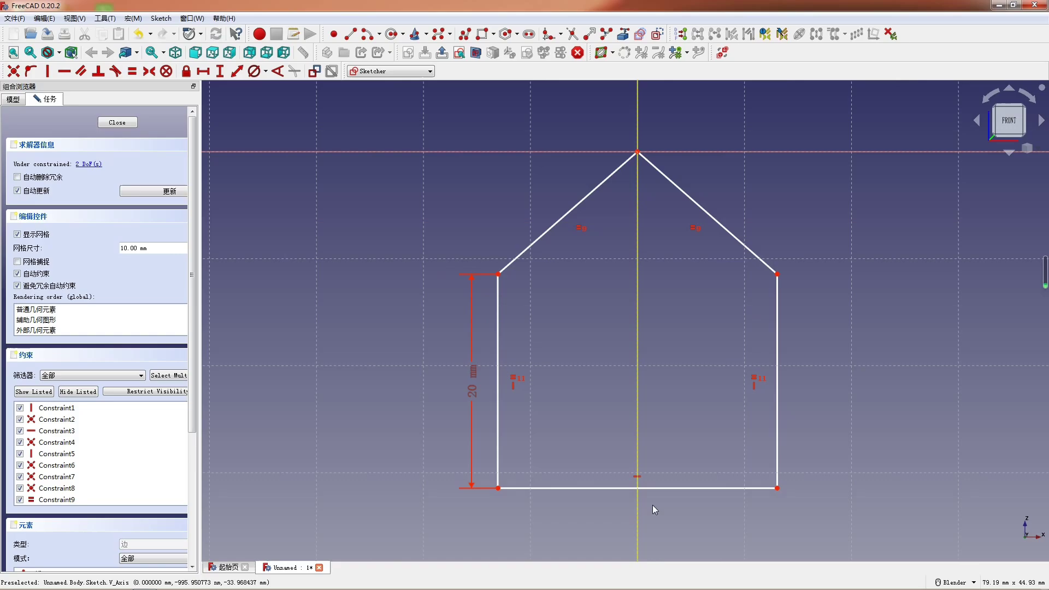
click(676, 489)
key(l)
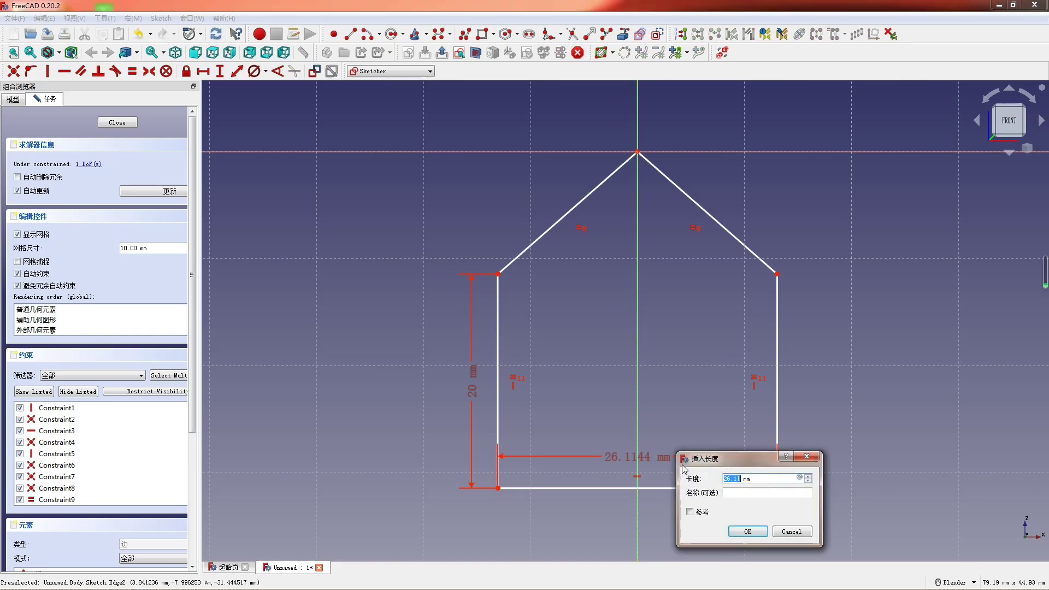
text(105)
key(Return)
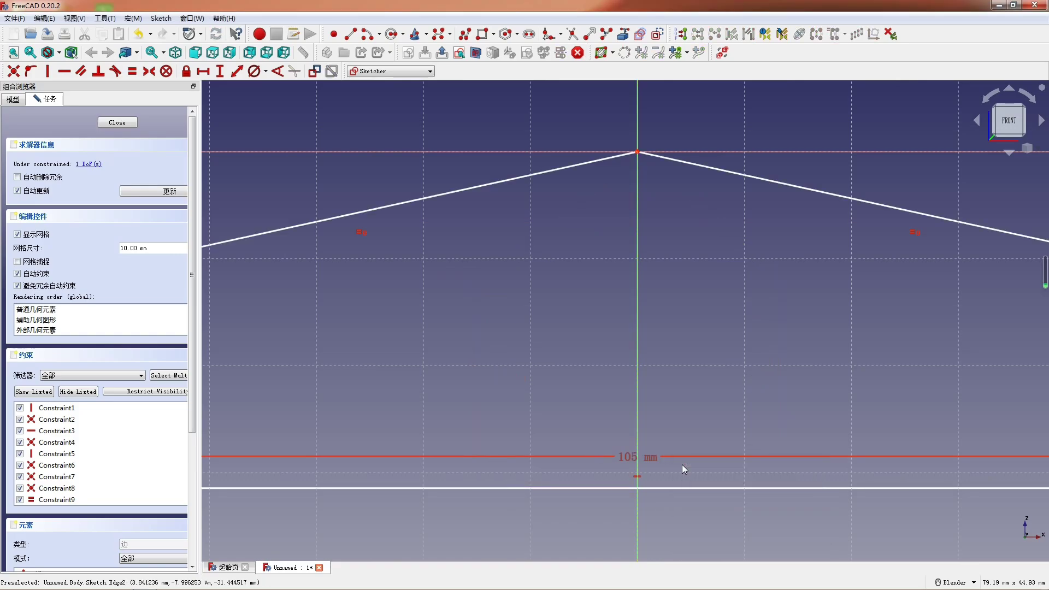
Add a 60 mm vertical distance between the roof apex and the lower right corner of the profile
scroll(682, 464, up, 1)
scroll(424, 299, down, 6)
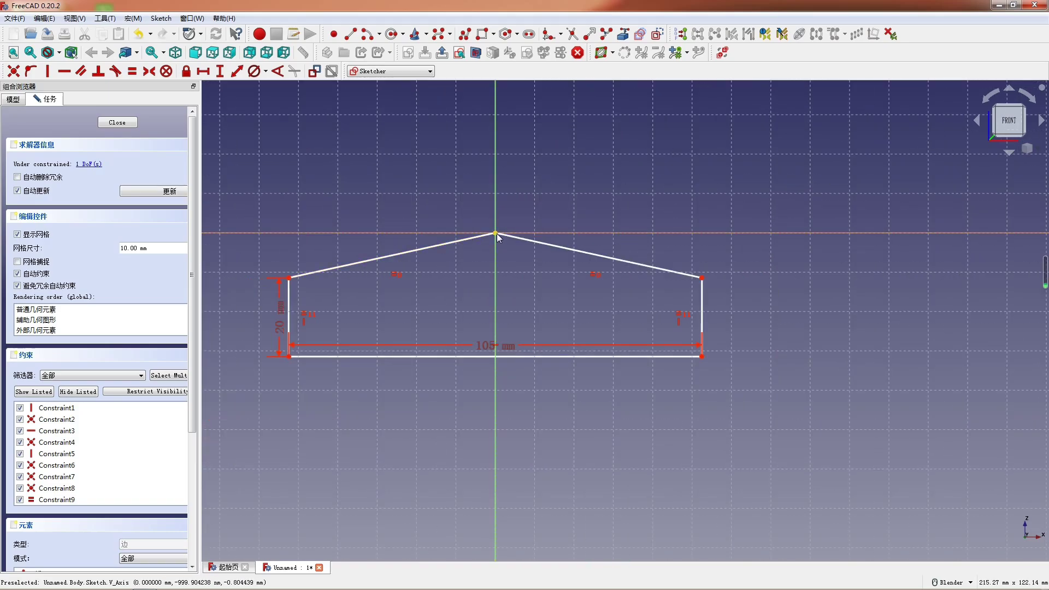
click(494, 233)
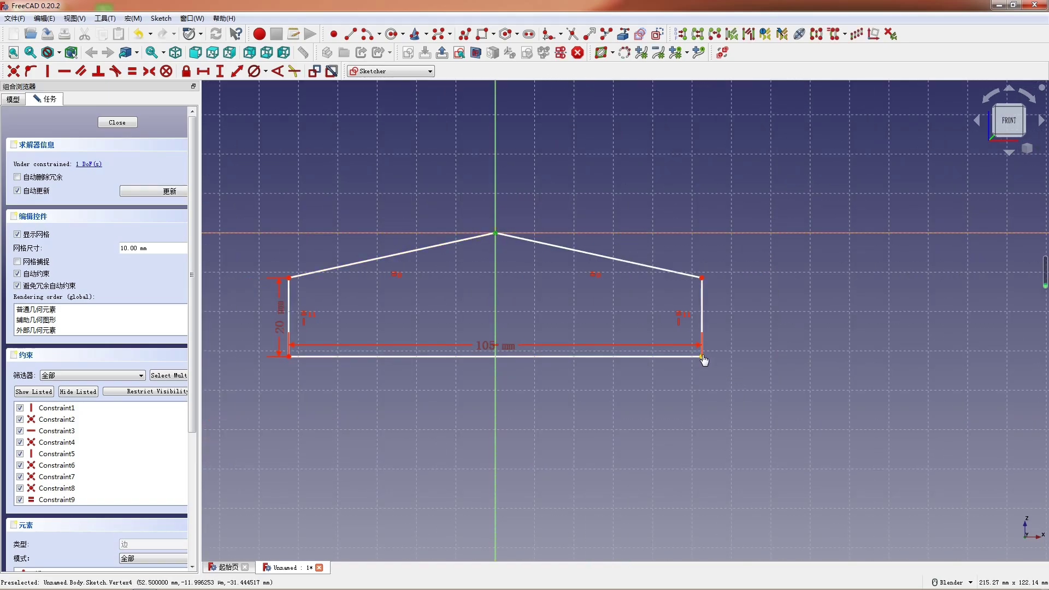
click(711, 358)
key(i)
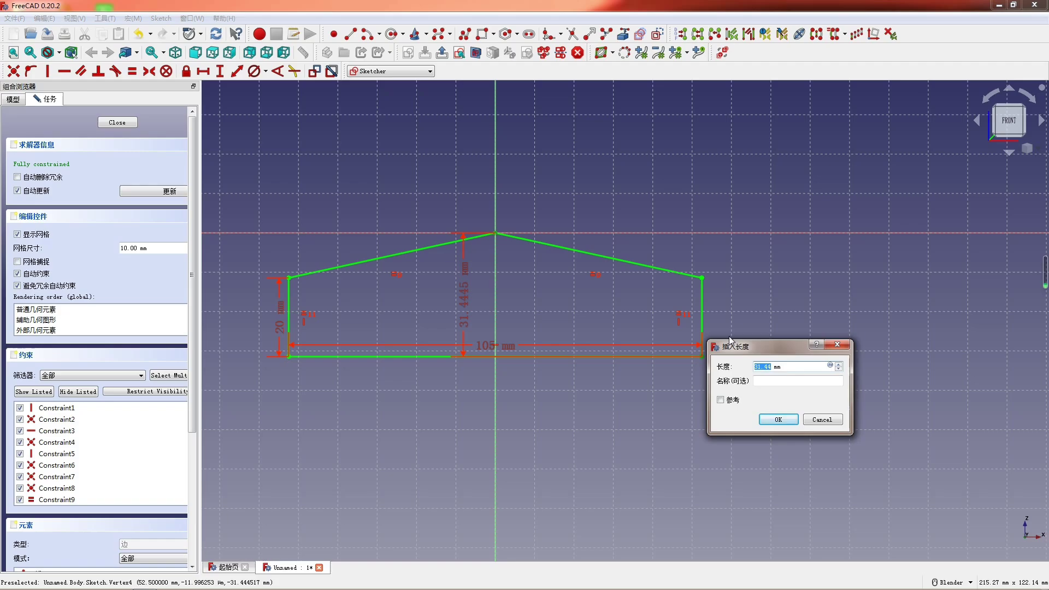
text(60)
key(Return)
scroll(552, 251, down, 3)
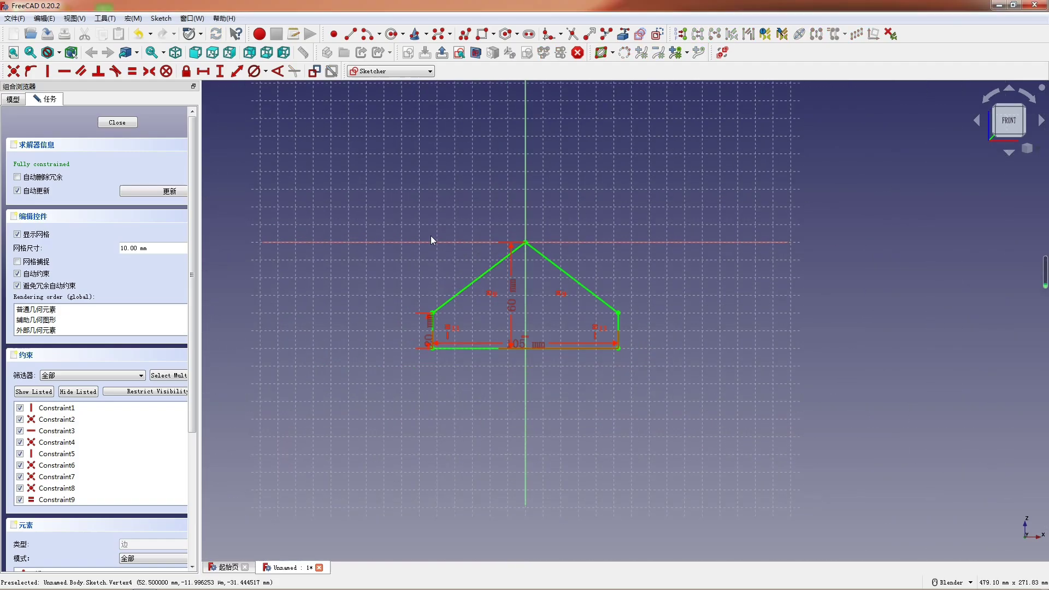
Close the sketch and pad it 60 mm, symmetric to the sketch plane
click(116, 122)
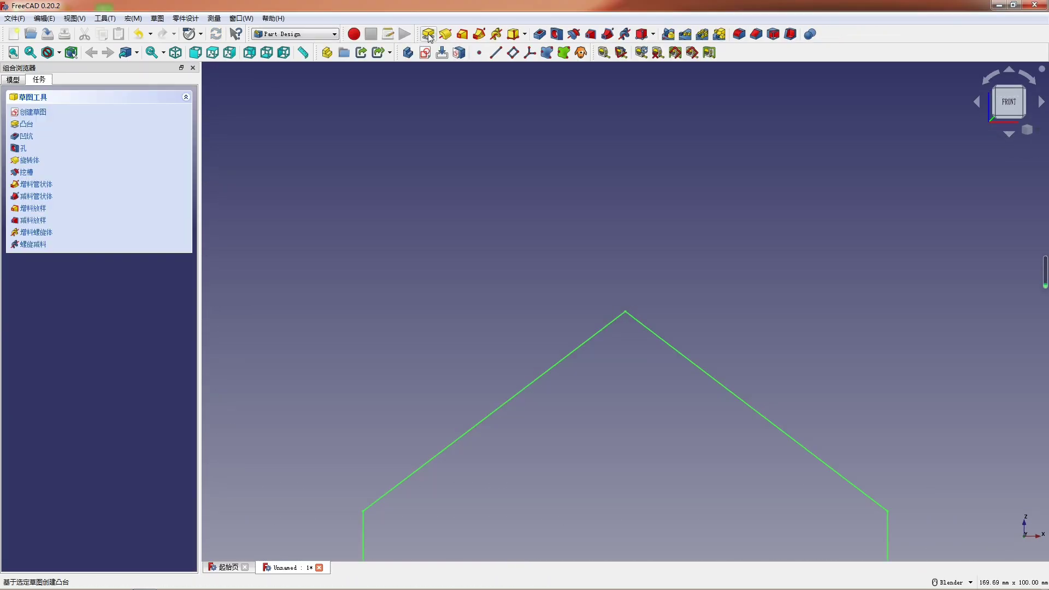
click(428, 35)
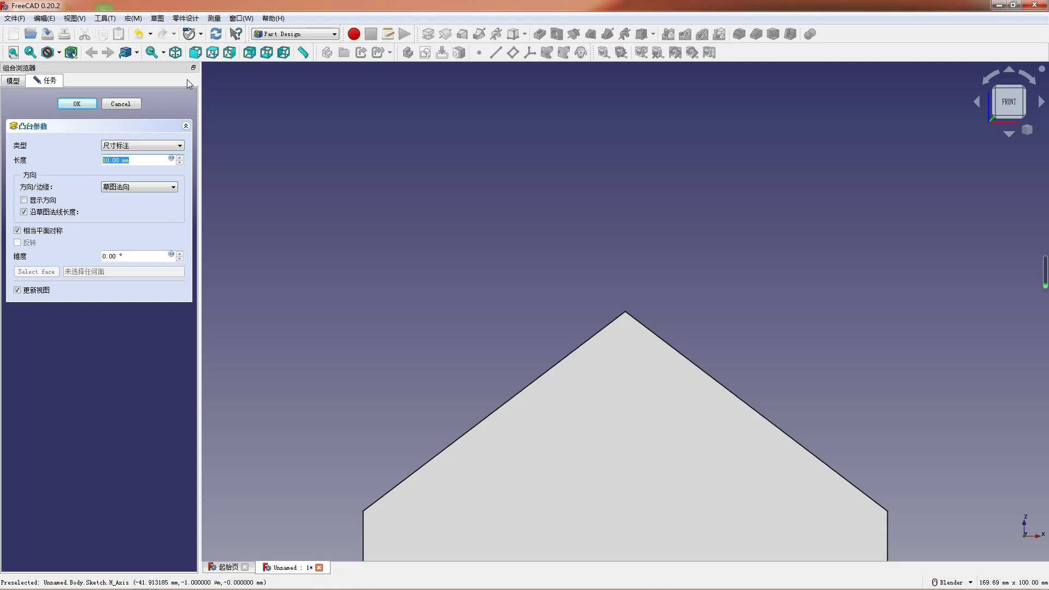
text(60)
key(Return)
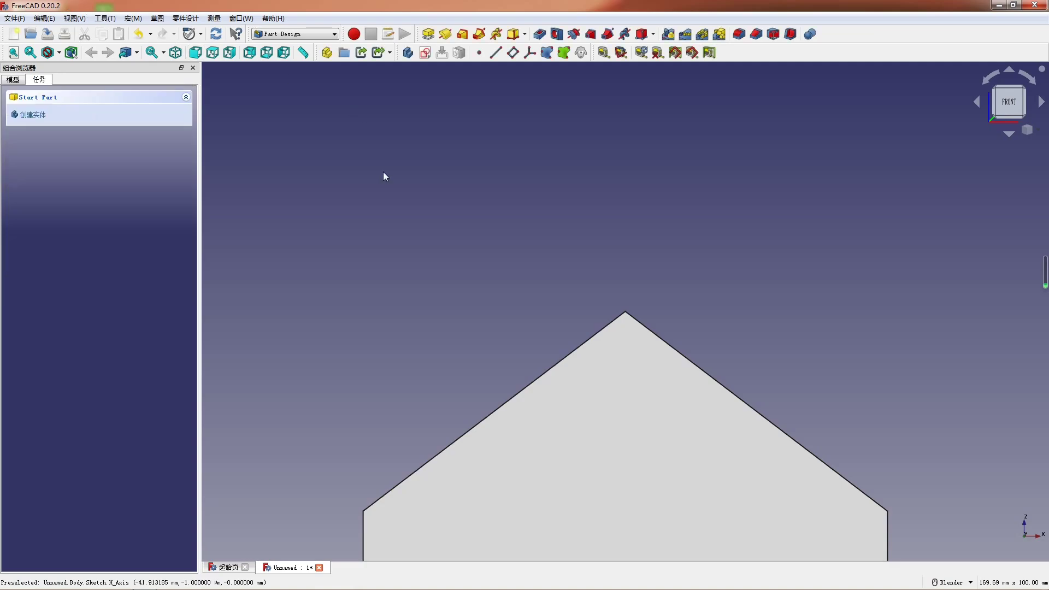
Create a new sketch on the front house-shaped face of the padded body
scroll(382, 171, down, 5)
middle_drag(434, 227, 442, 287)
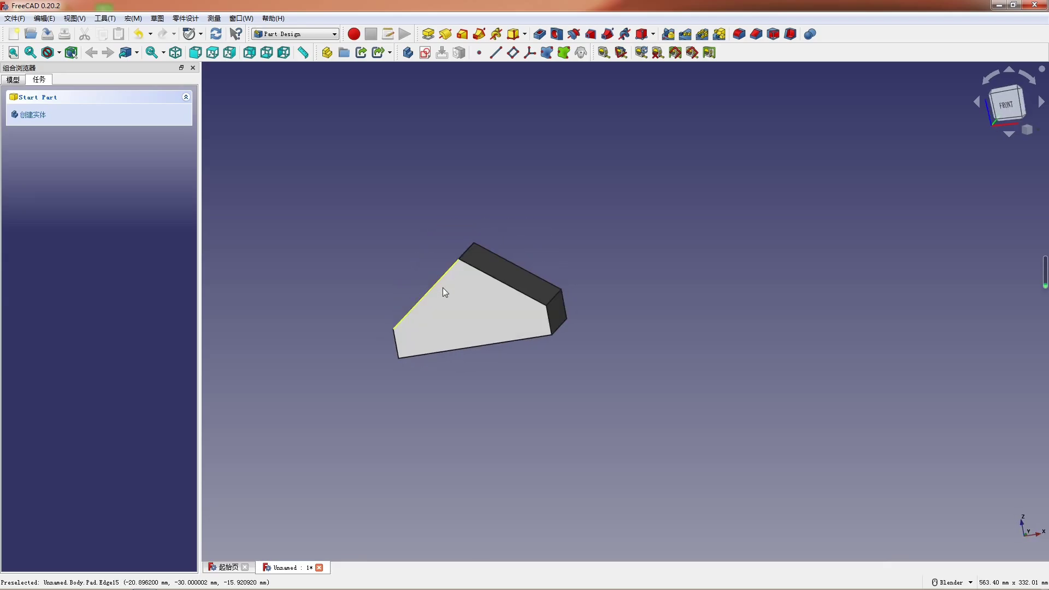
click(443, 287)
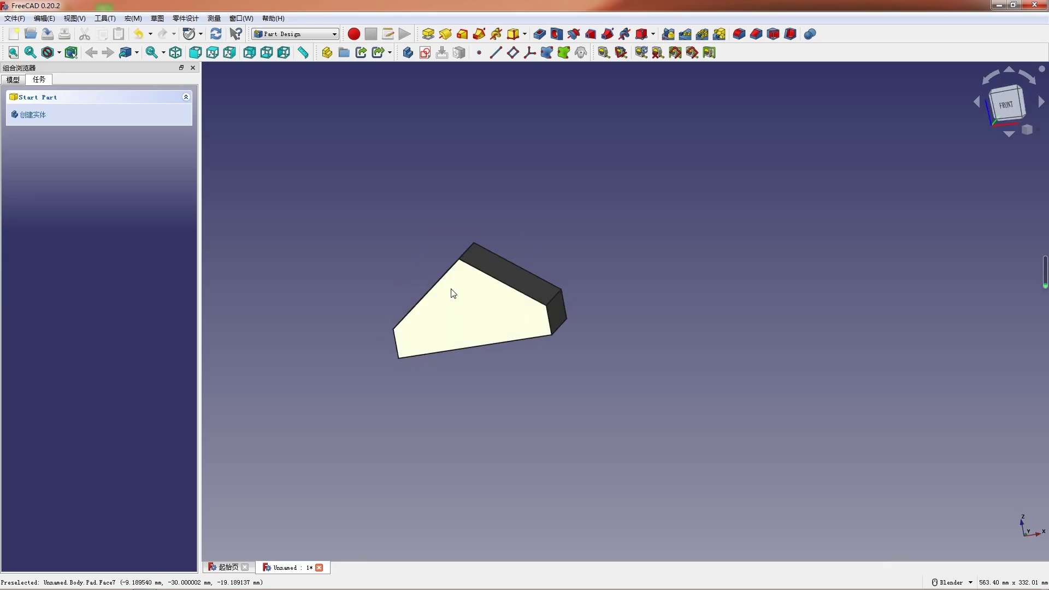
click(427, 53)
Import the face's bottom edge and both sloping roof edges into the sketch as external geometry
scroll(443, 241, up, 4)
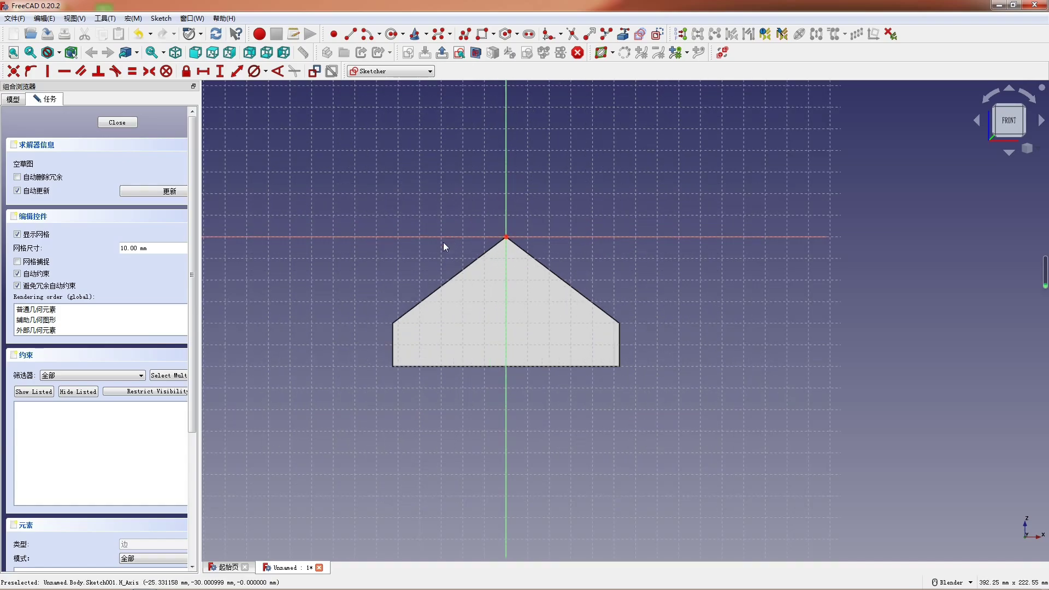
scroll(459, 389, up, 1)
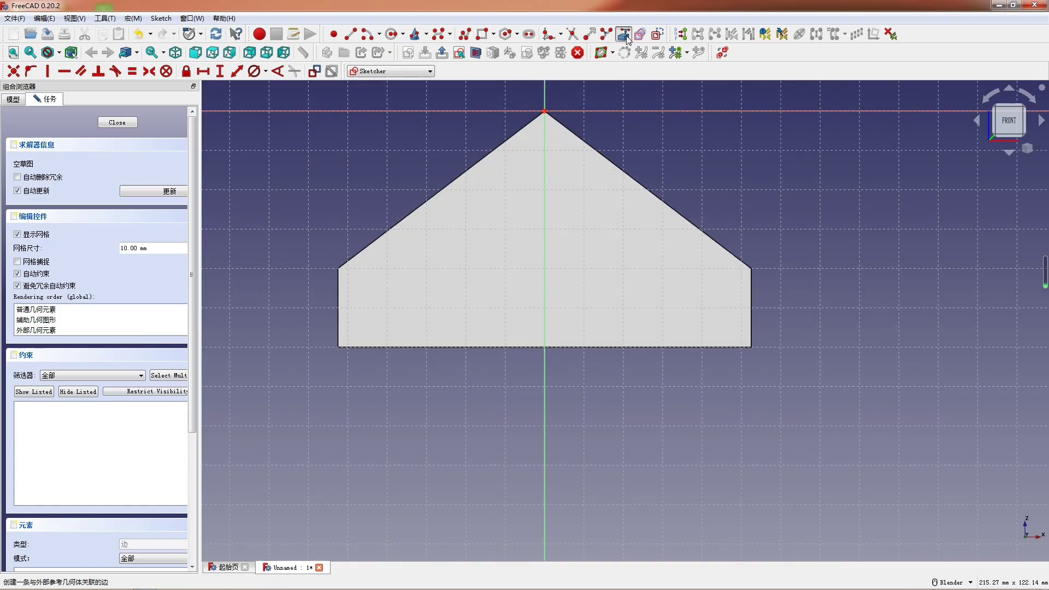
click(601, 347)
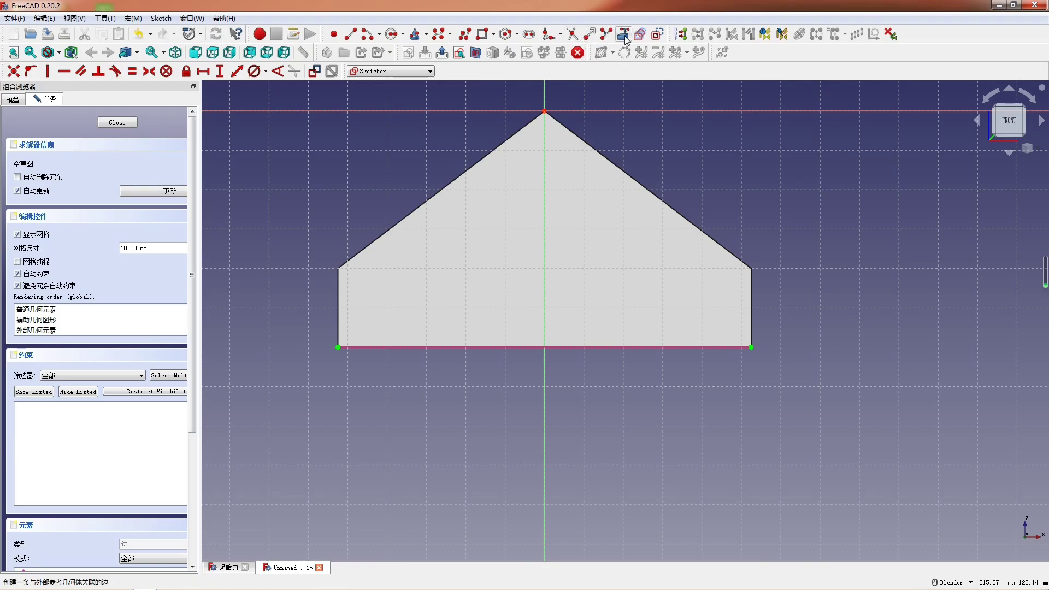
click(480, 161)
click(615, 164)
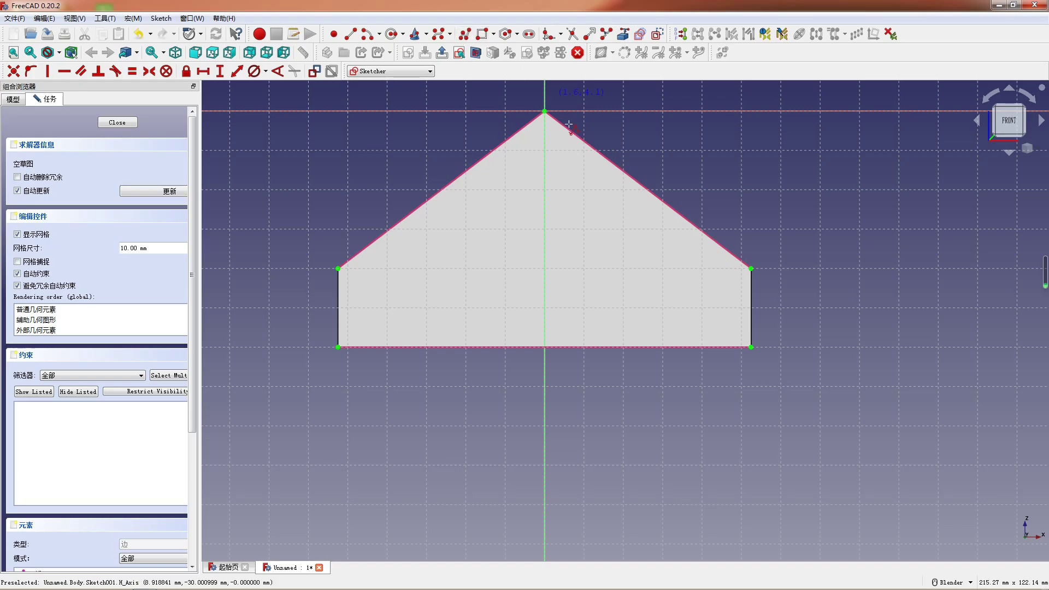
Try to draw the profile as a polyline from the roof apex, down to the bottom edge and along it
click(544, 111)
click(461, 180)
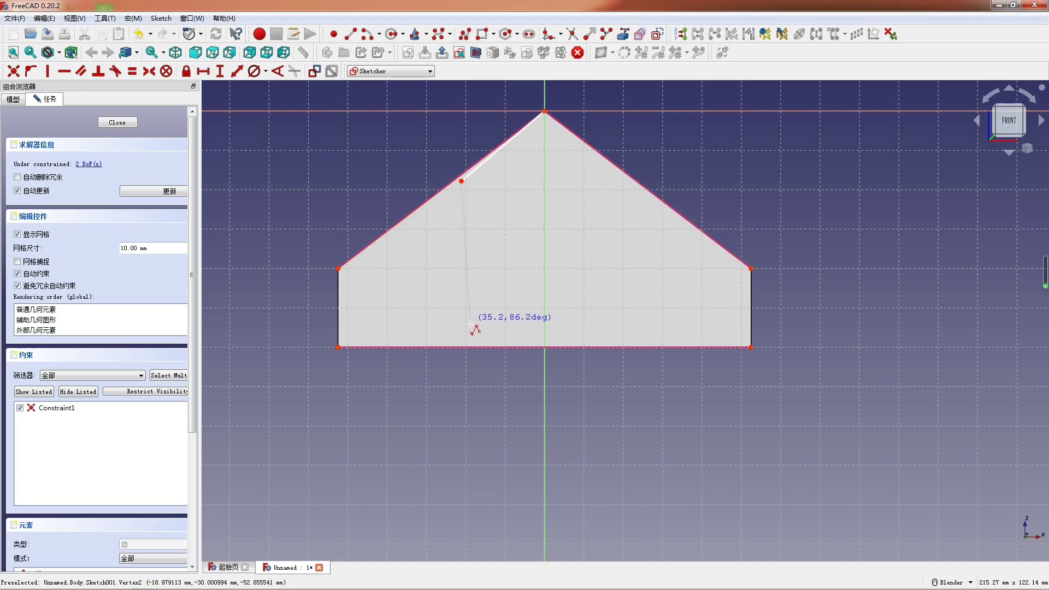
click(460, 347)
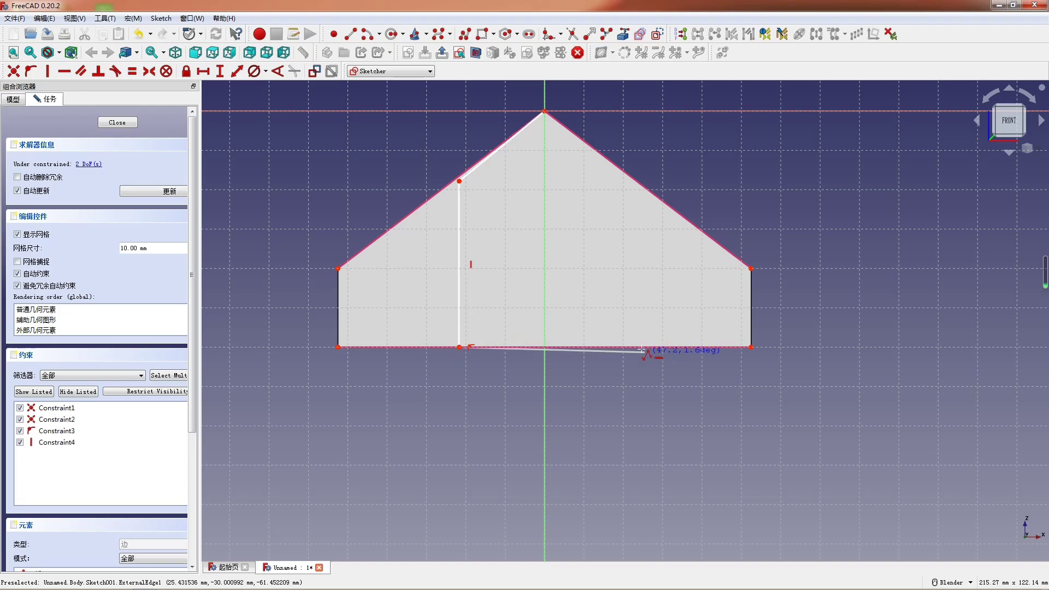
click(622, 347)
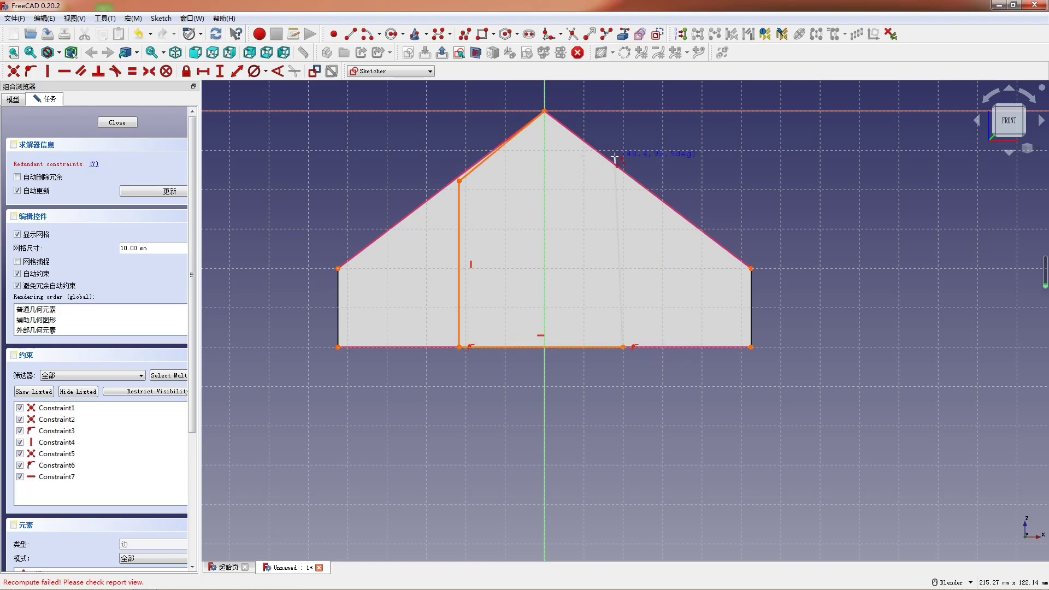
Undo the polyline and the imported external geometry, and leave the sketch
key(ctrl+z)
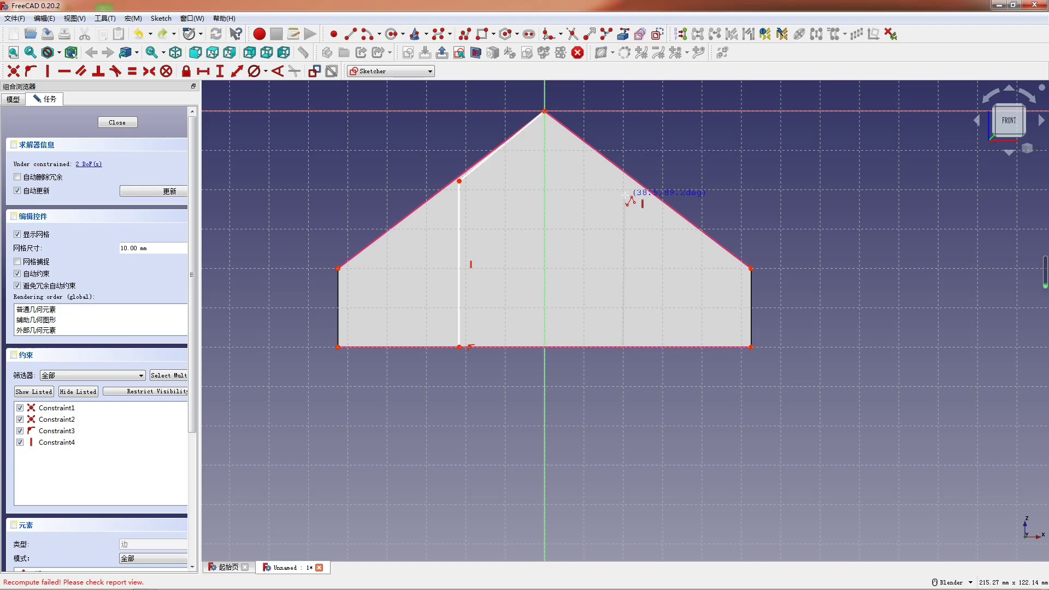
key(ctrl+z)
key(ctrl+z)
key(ctrl+z)
key(ctrl+z)
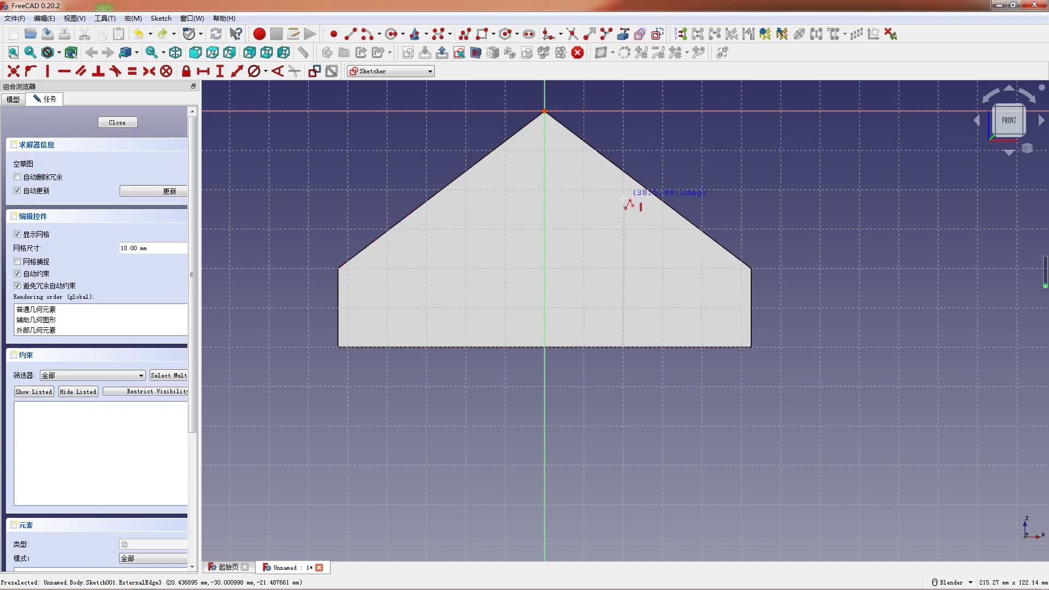
key(Escape)
key(Escape)
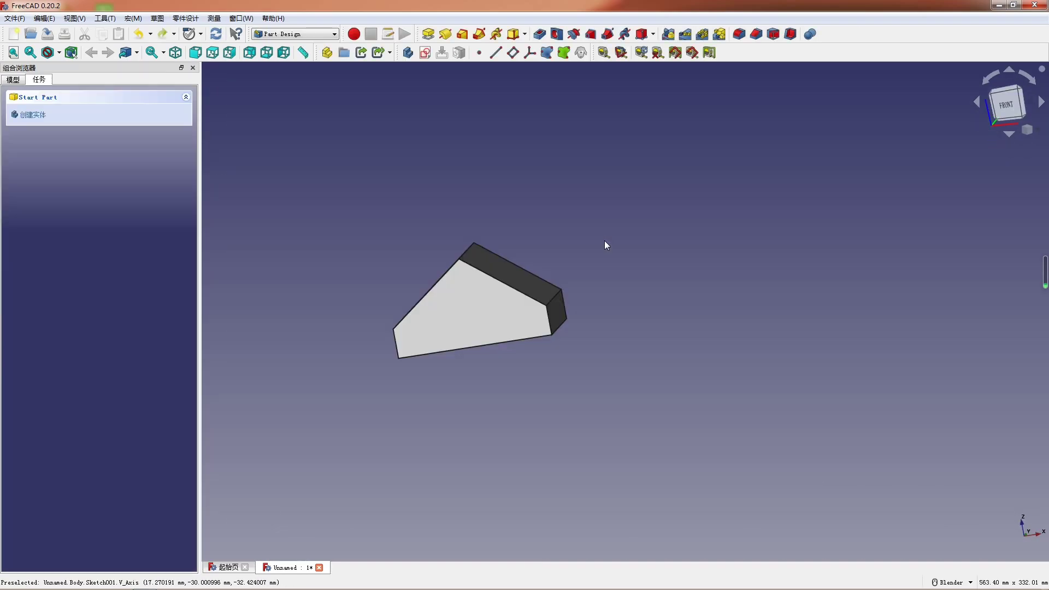
Create a new sketch on the front house-shaped face of the padded body
click(13, 79)
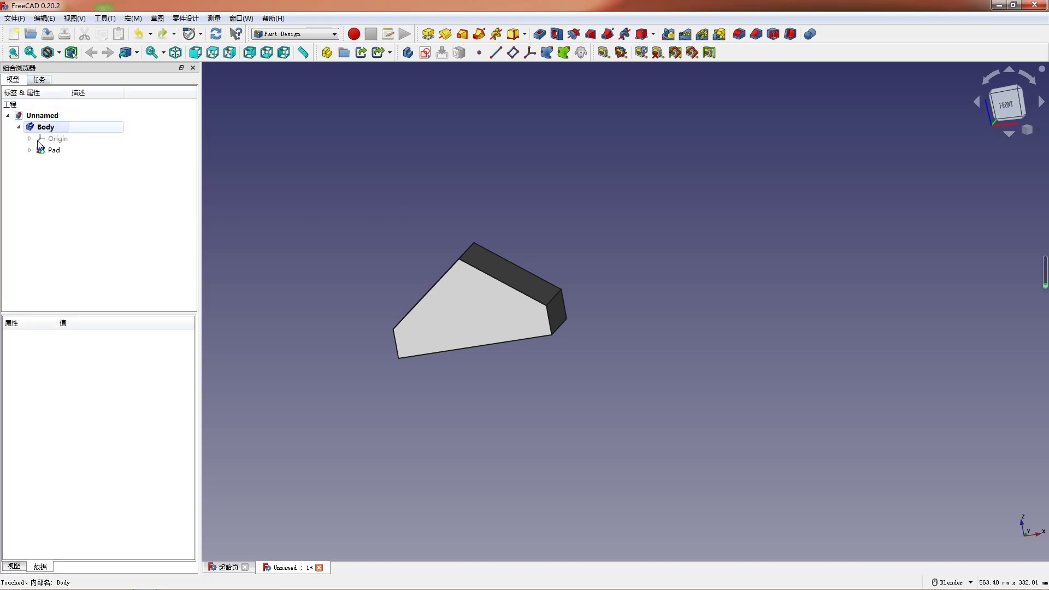
click(195, 54)
click(491, 273)
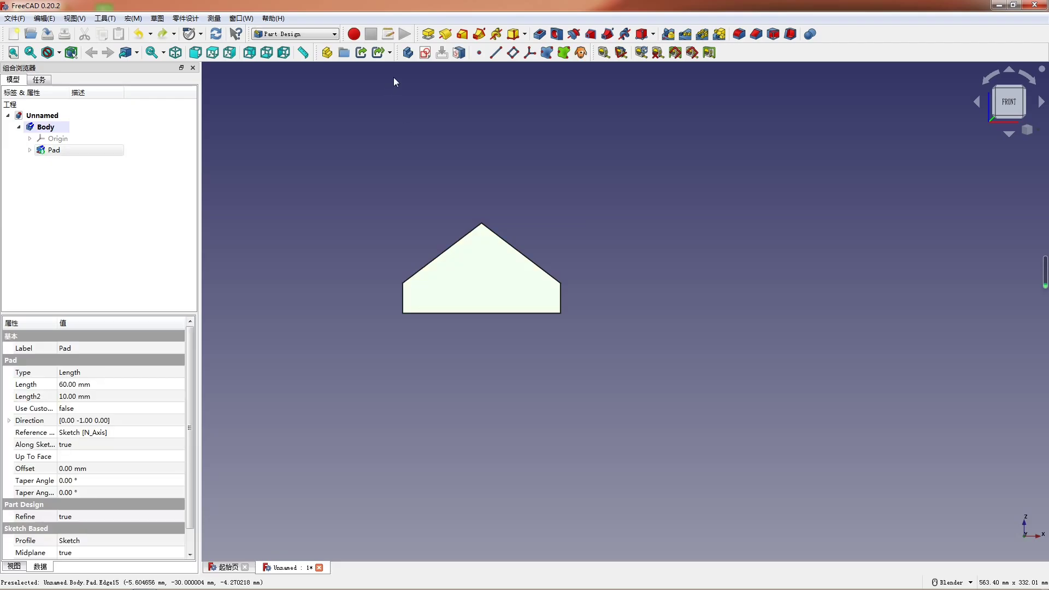
click(426, 53)
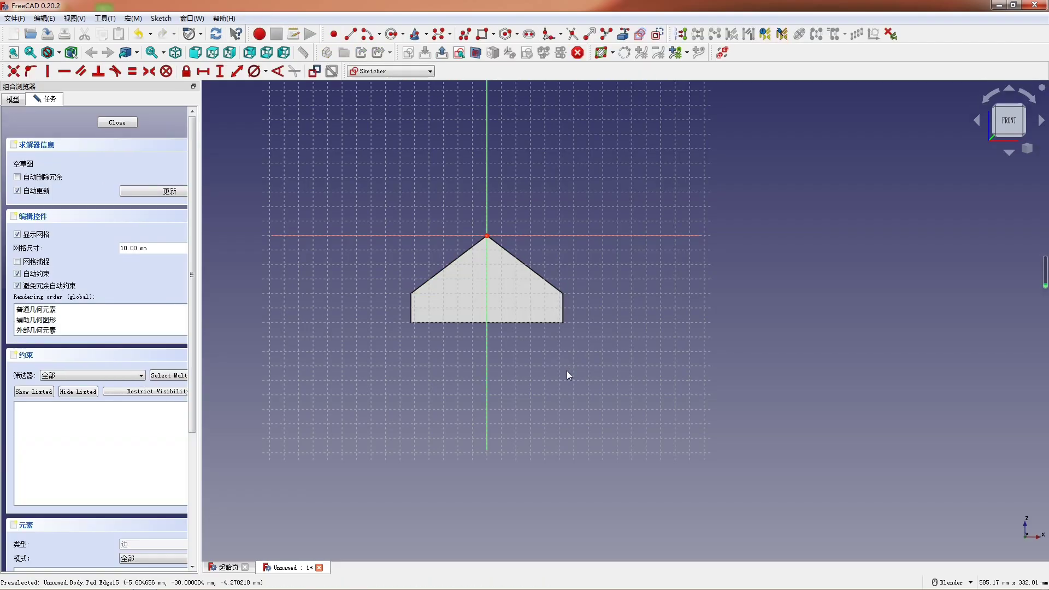
Draw a closed five-sided house-shaped polyline inside the face, with two vertical sides, a horizontal base and two sloping roof lines
click(465, 35)
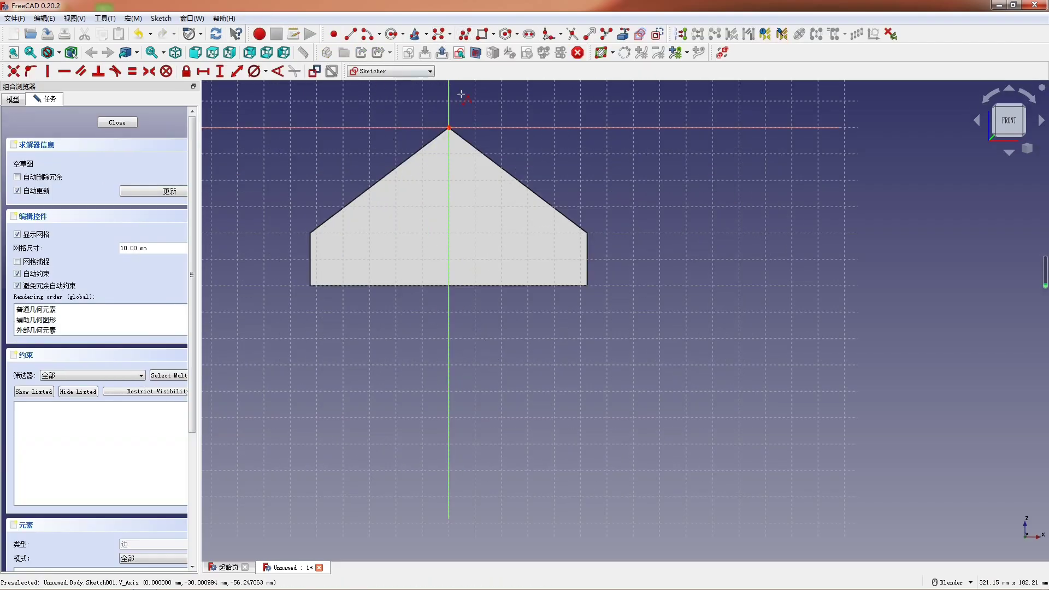
click(437, 144)
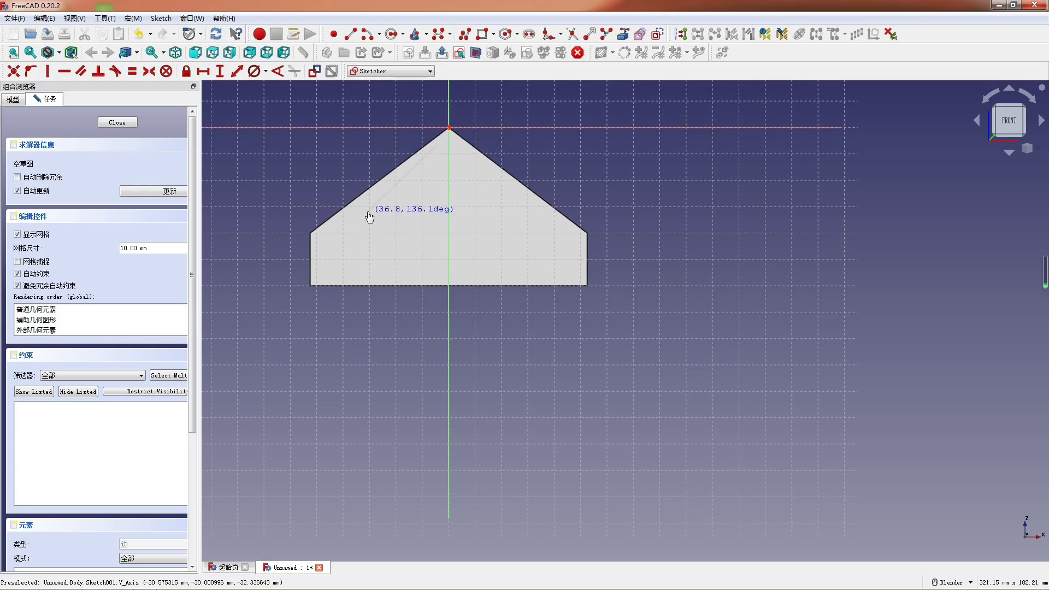
click(367, 211)
click(367, 277)
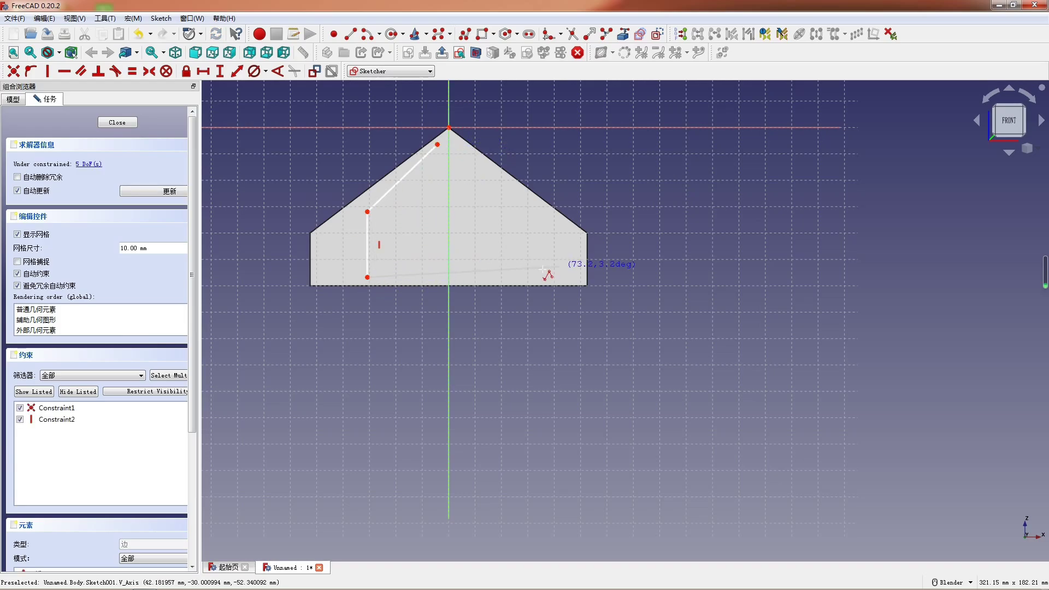
click(489, 278)
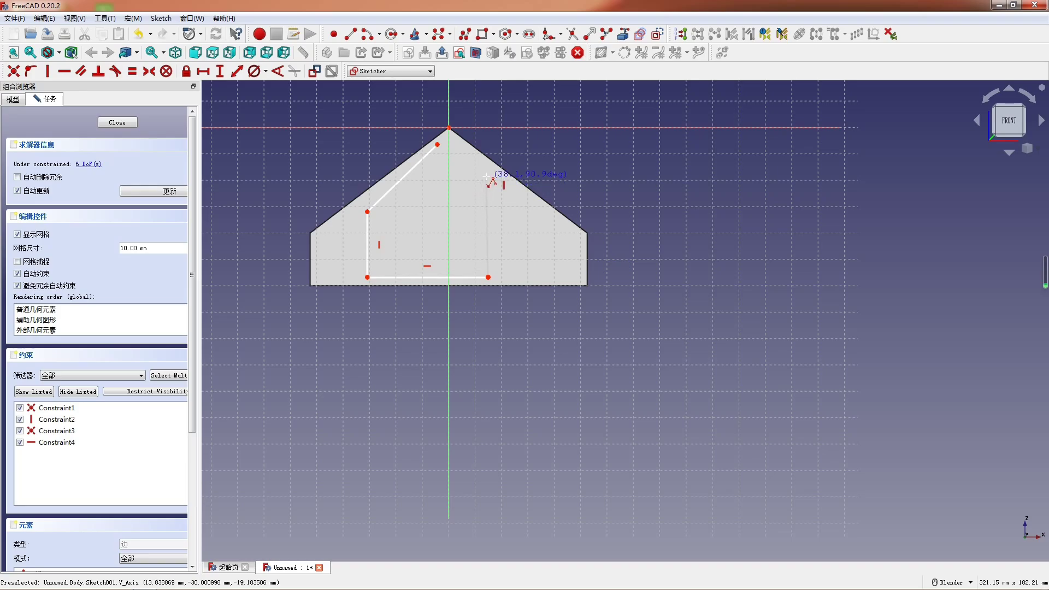
click(488, 172)
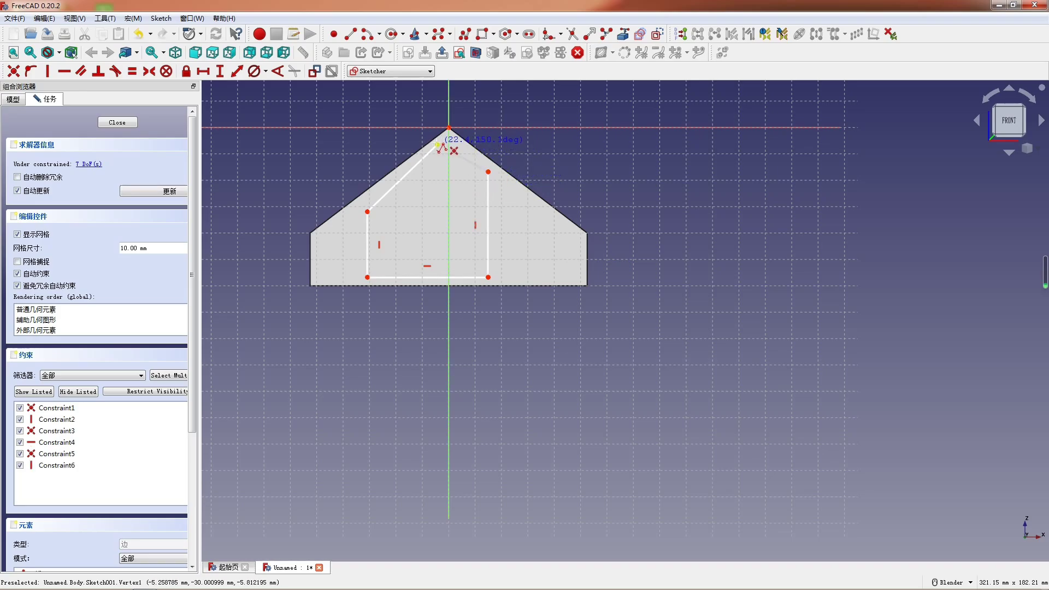
click(438, 144)
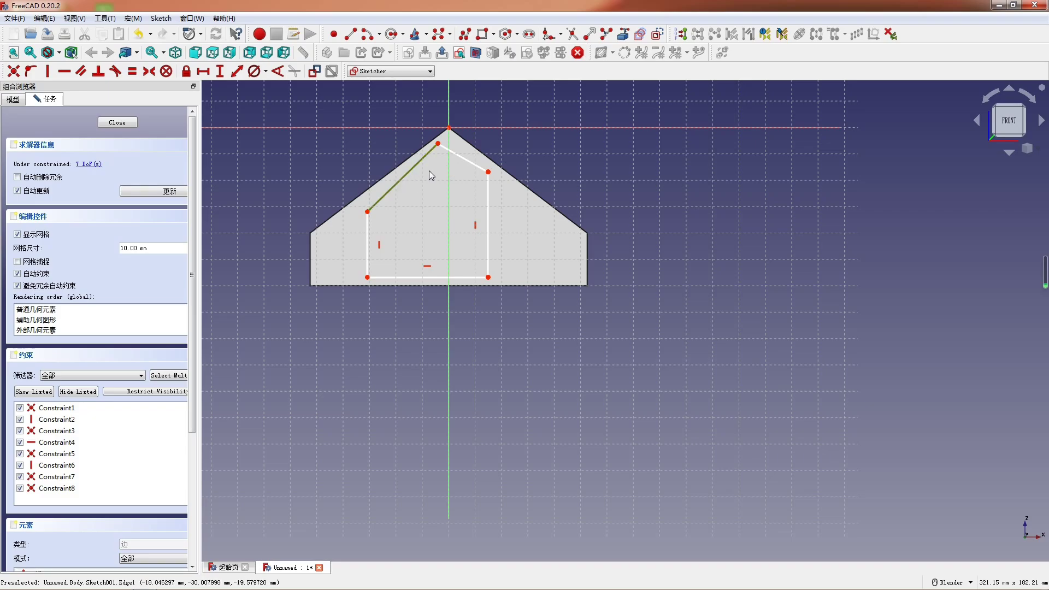
Make the profile's two sloping roof lines equal in length and move their shared apex close to the vertical axis
click(407, 174)
key(e)
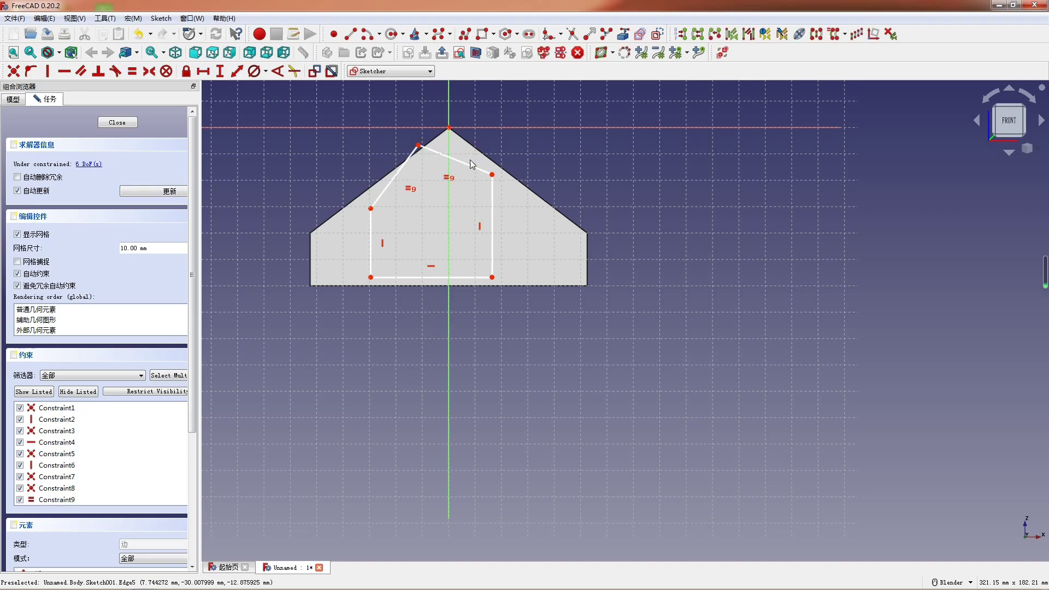
drag(419, 147, 457, 160)
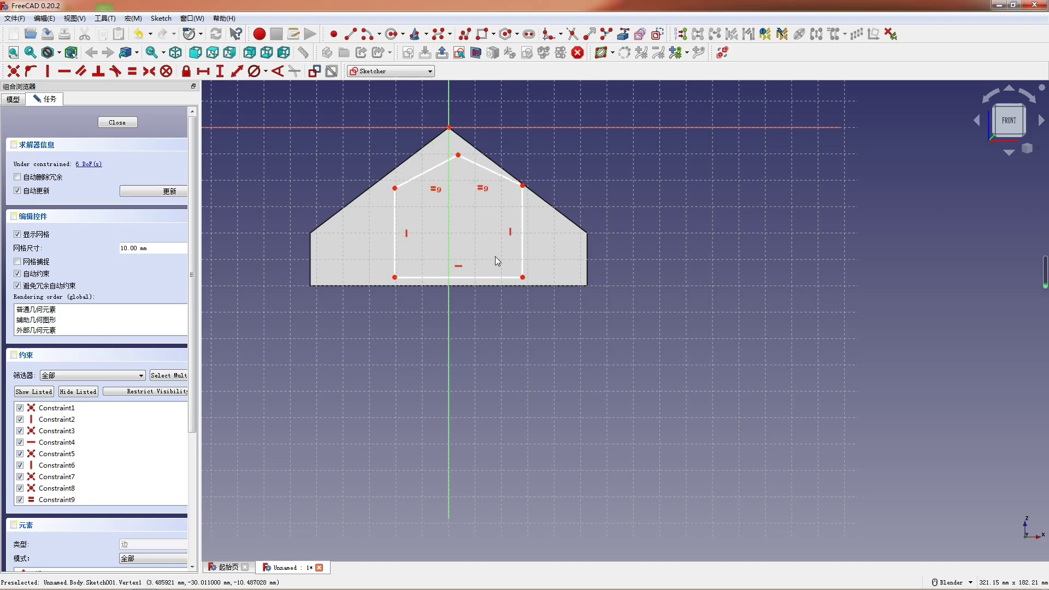
Constrain the profile's base line to a horizontal length of 50 mm
click(477, 277)
text(l)
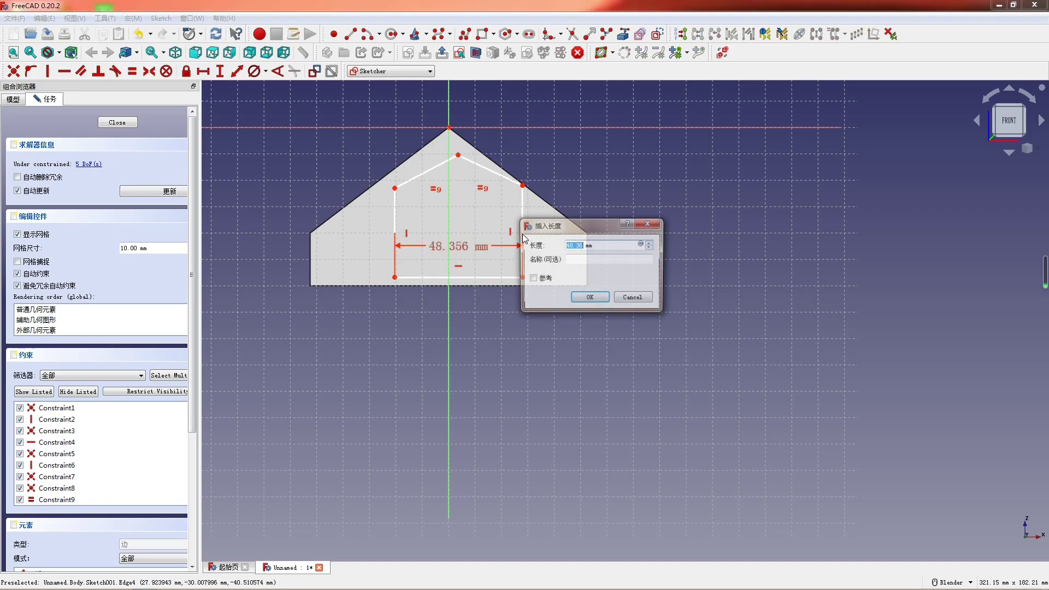
text(50)
key(Return)
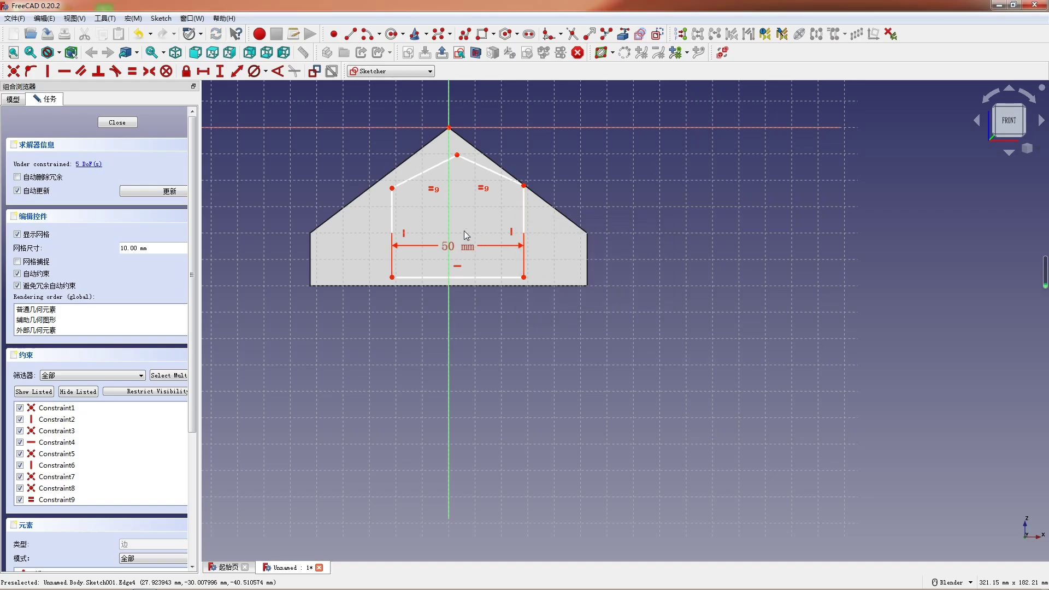
click(522, 202)
key(i)
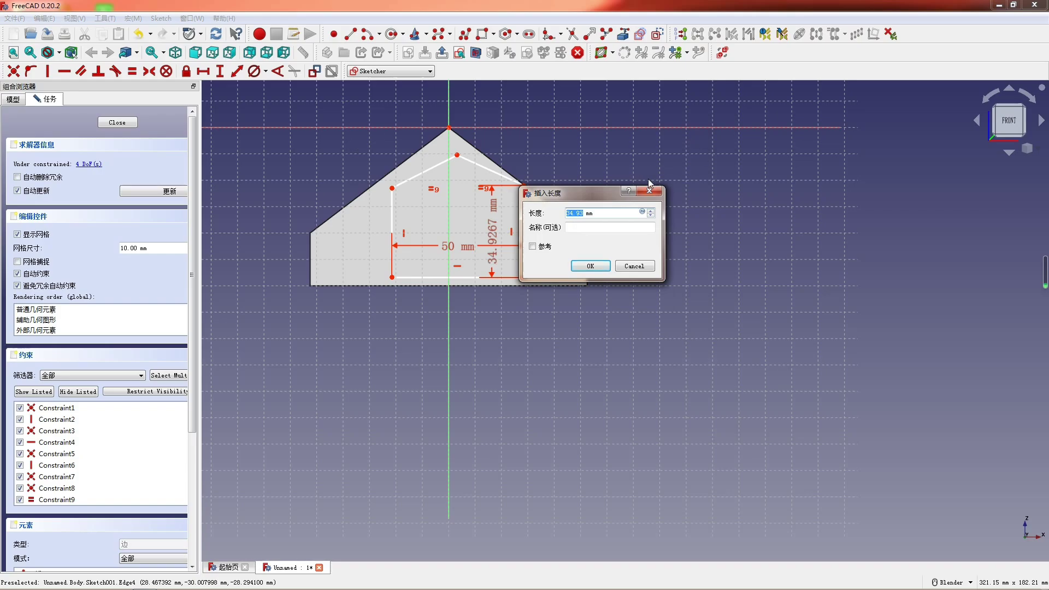
click(634, 266)
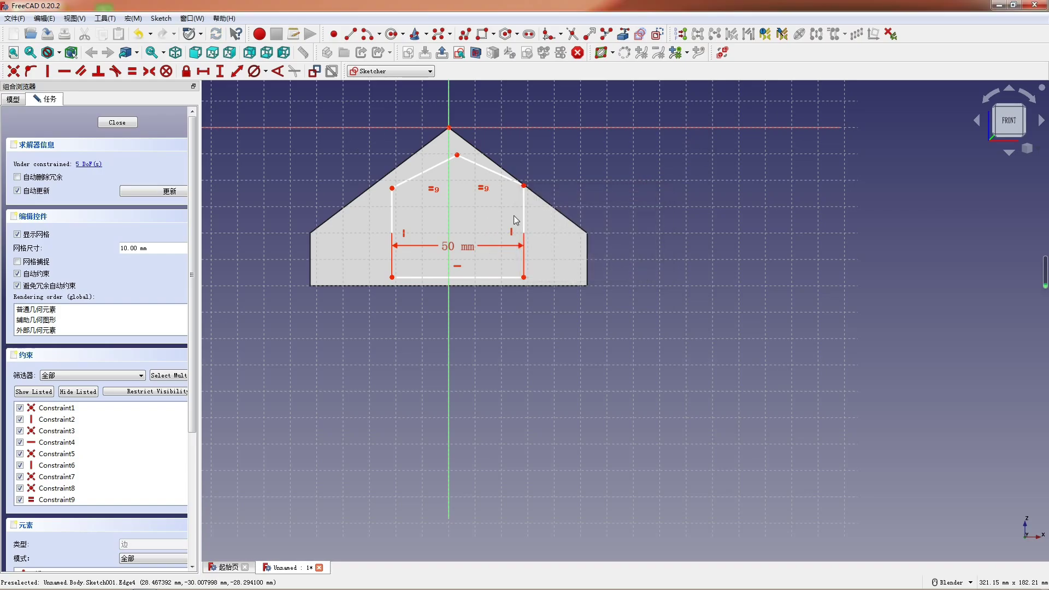
Make the profile's apex coincident with the sketch origin at the body's roof peak
click(456, 155)
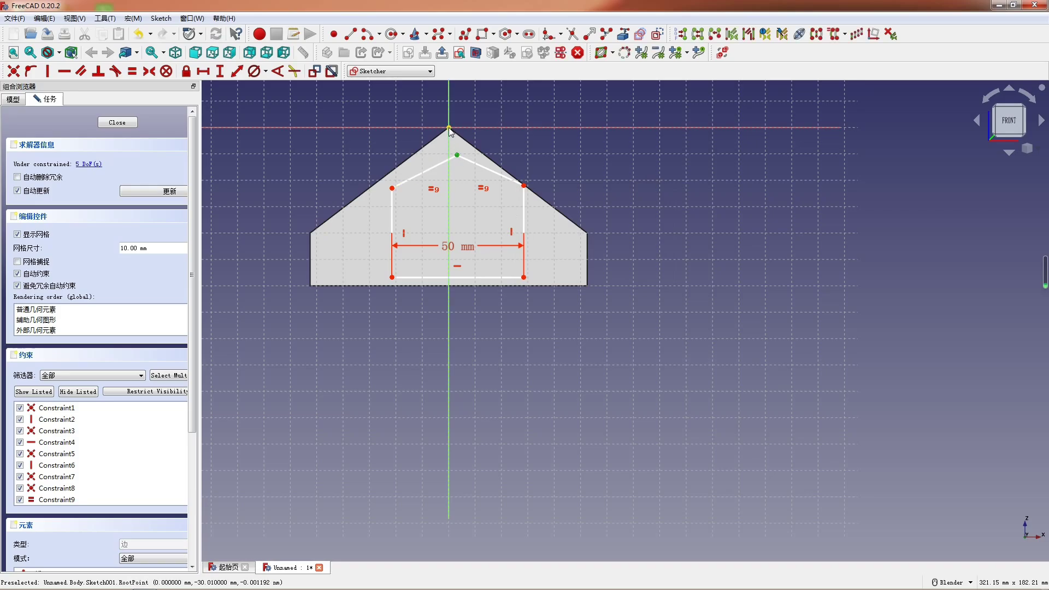
click(448, 128)
key(c)
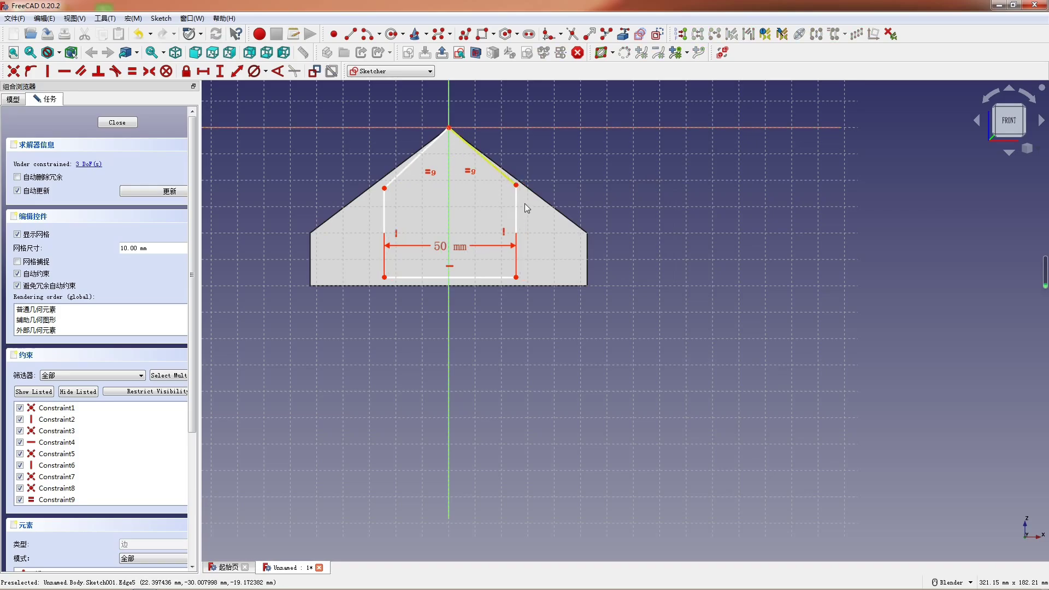
Import the body face's two sloping roof edges and its bottom edge into the sketch as external geometry
scroll(525, 205, up, 2)
scroll(577, 235, down, 1)
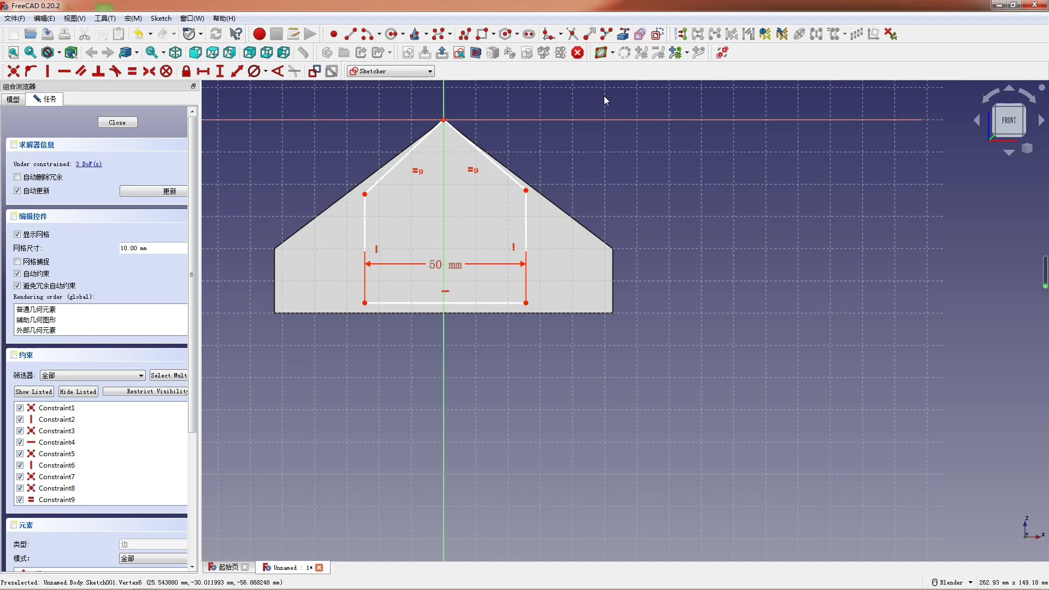
click(623, 36)
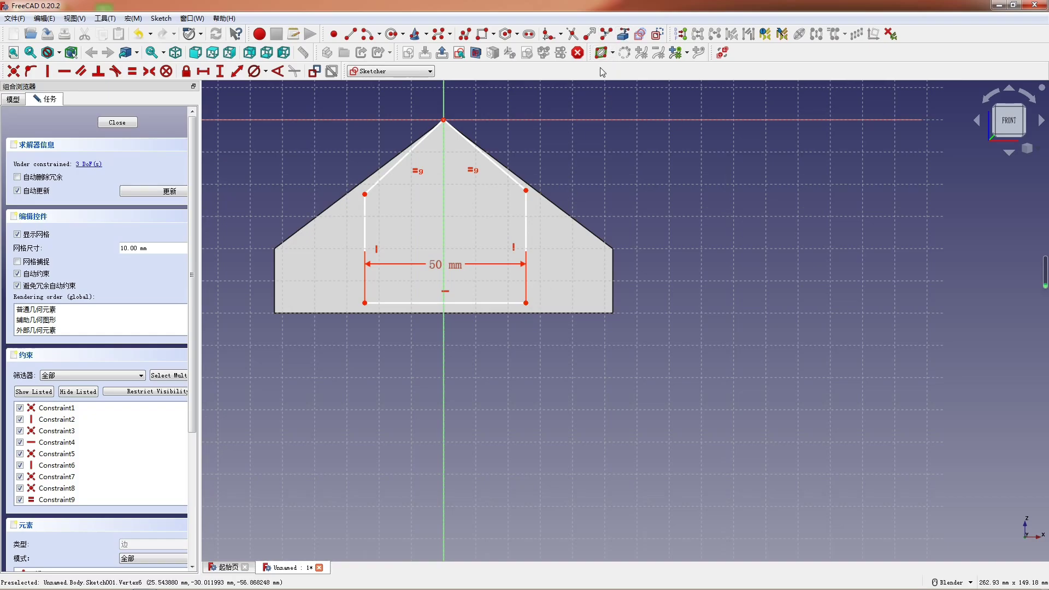
click(511, 174)
click(358, 185)
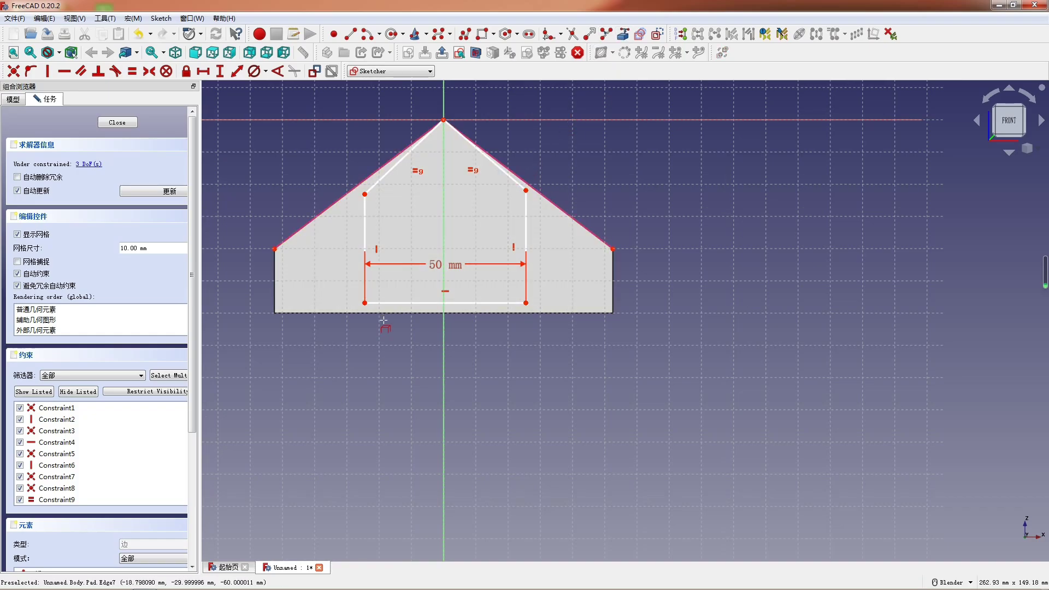
click(387, 315)
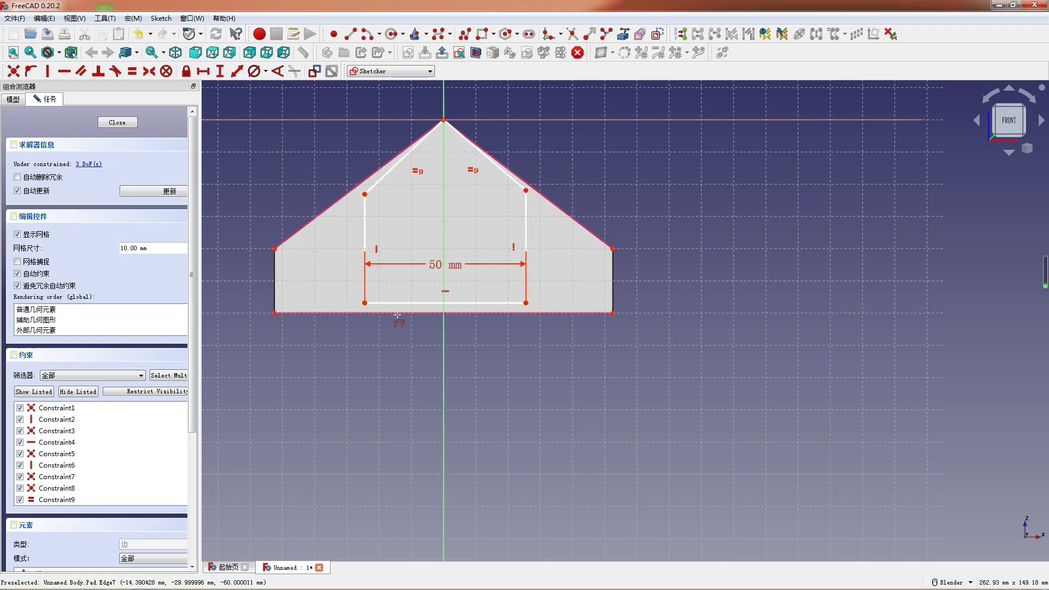
right_click(366, 192)
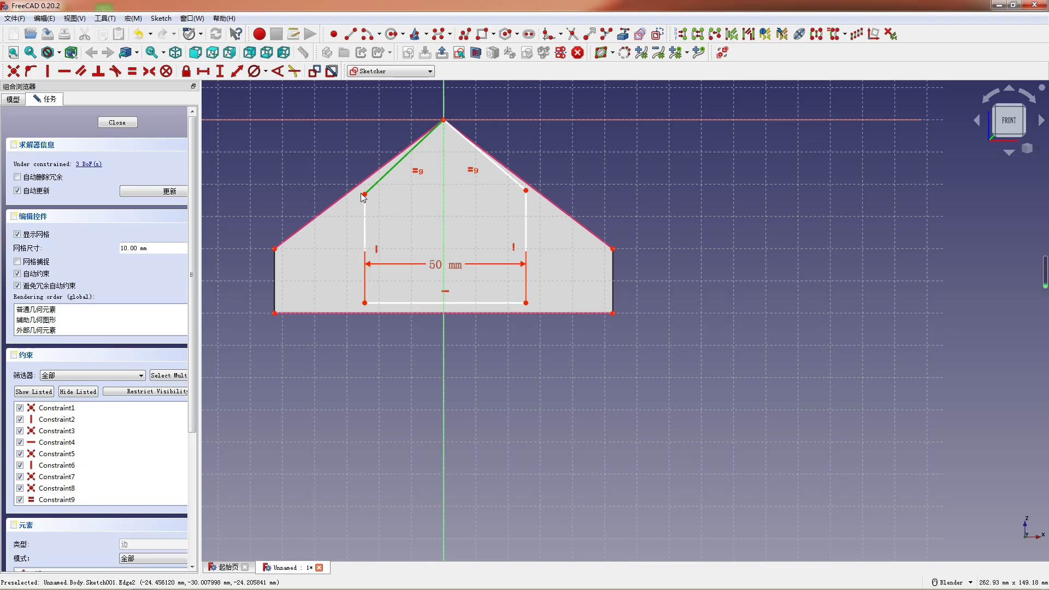
Constrain the profile's upper left and upper right corners onto the imported roof edges with point-on-object constraints
click(364, 194)
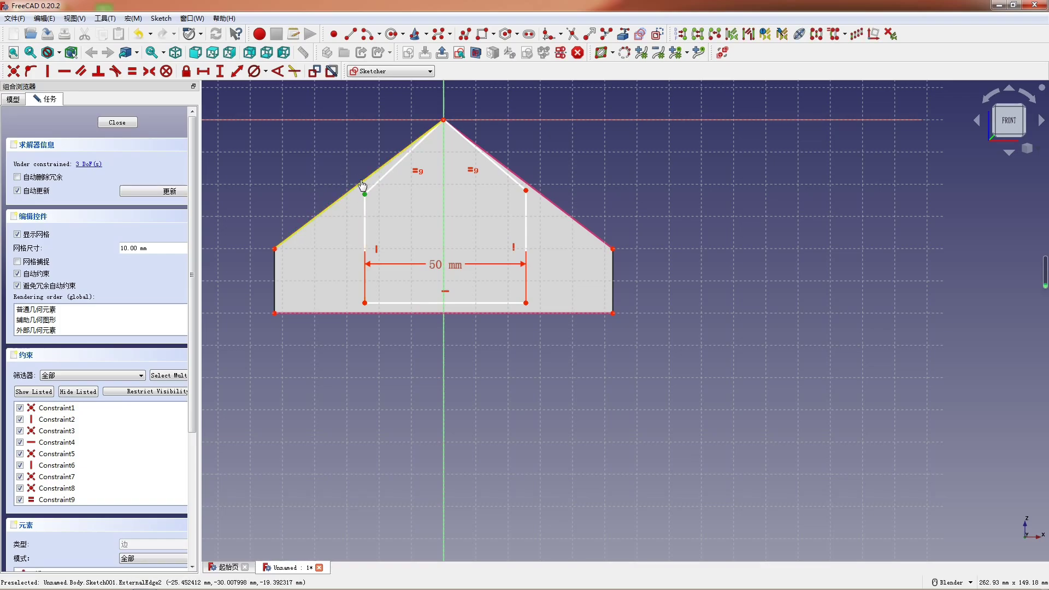
click(360, 183)
key(o)
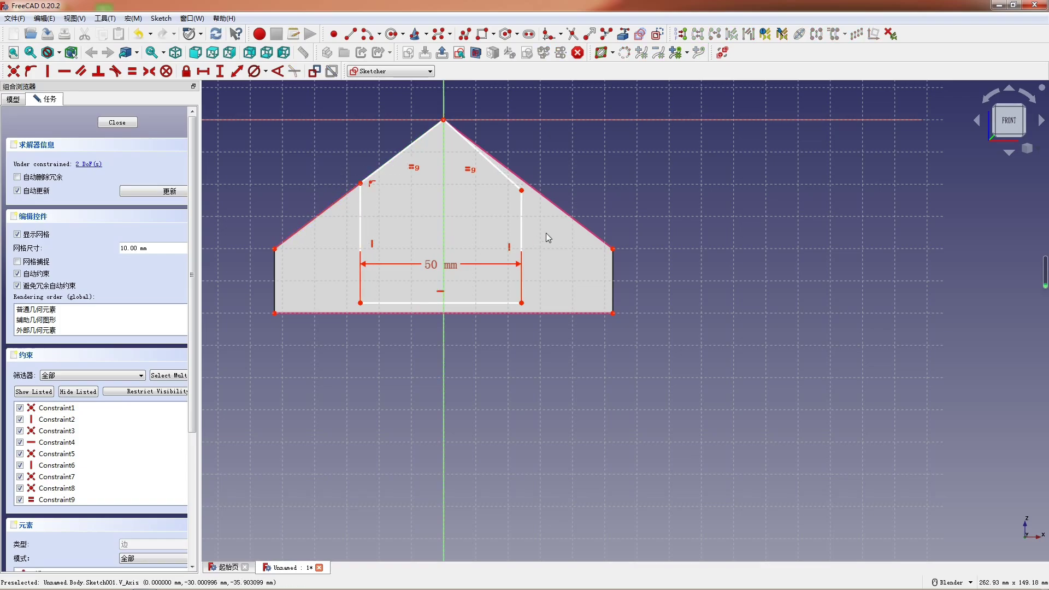
click(523, 192)
click(530, 185)
key(o)
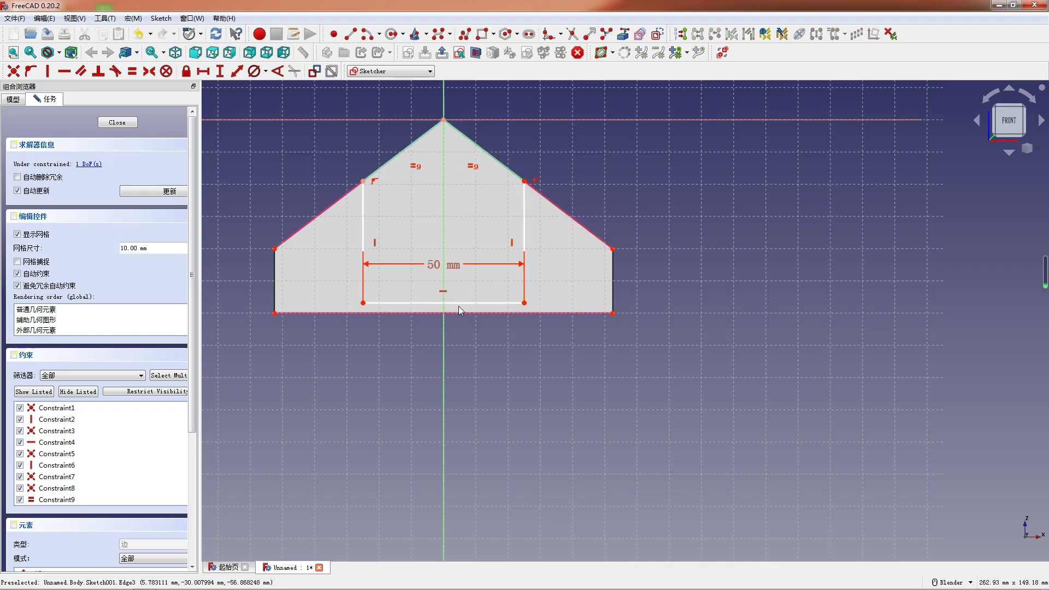
Constrain the profile's lower right corner onto the imported bottom edge
click(525, 304)
click(533, 313)
key(o)
scroll(573, 320, down, 3)
scroll(494, 296, up, 2)
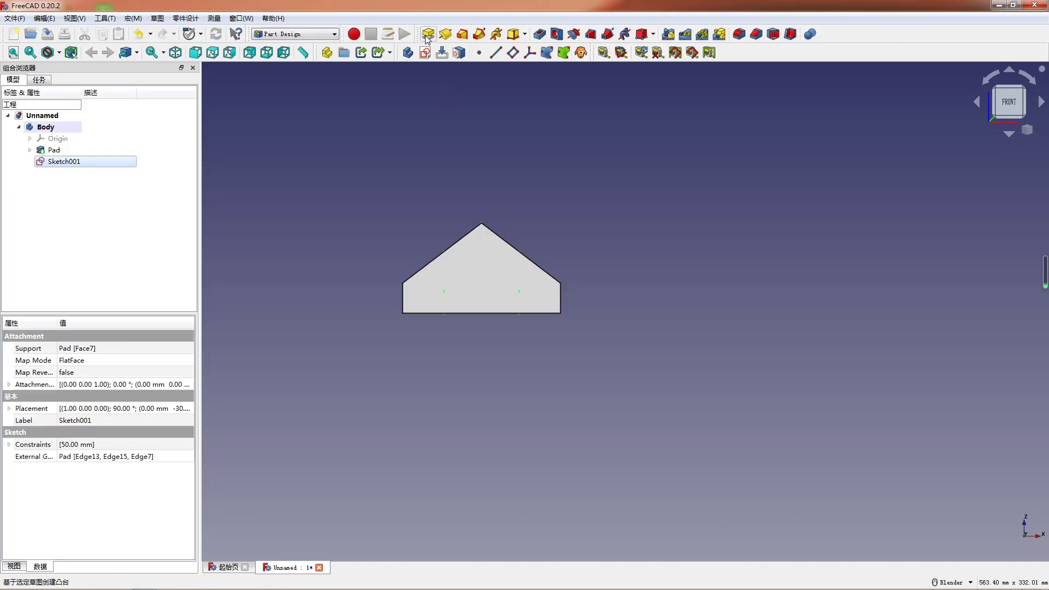
Close the sketch and pad it 7.5 mm outward from the front face
click(428, 33)
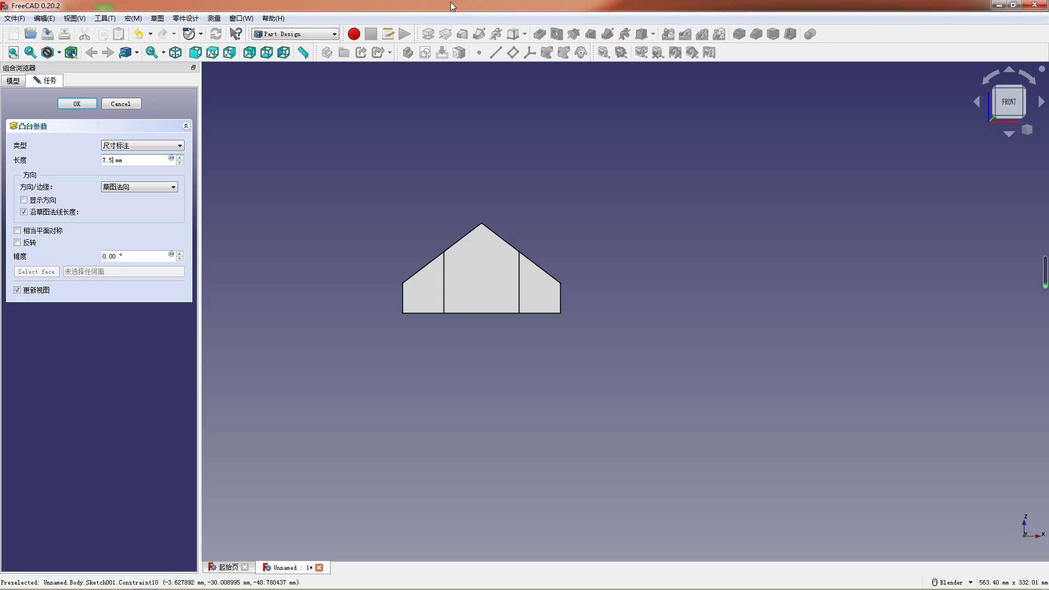
key(Return)
middle_drag(451, 292, 453, 254)
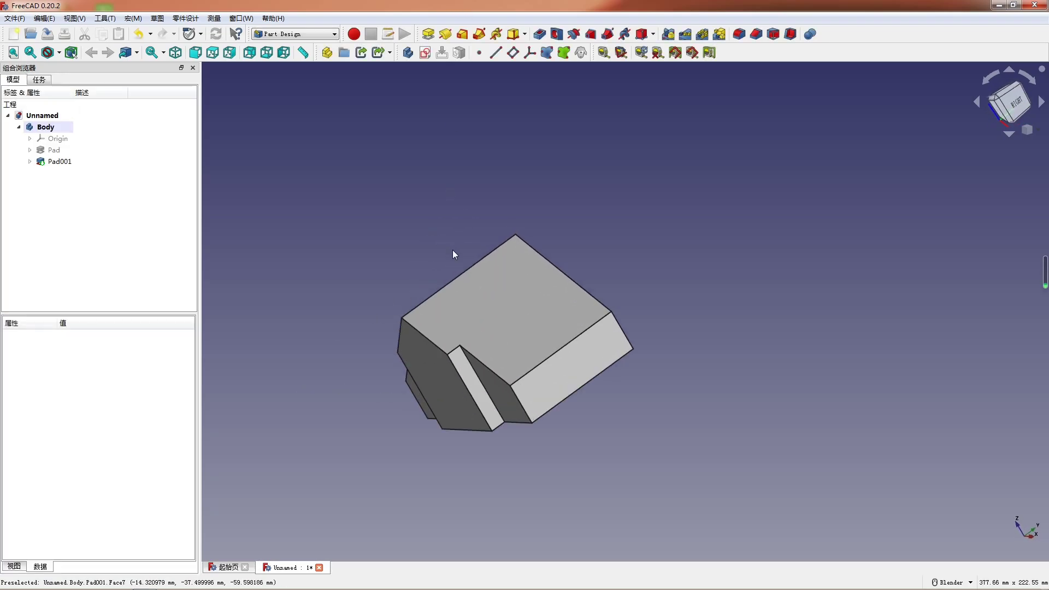
click(229, 53)
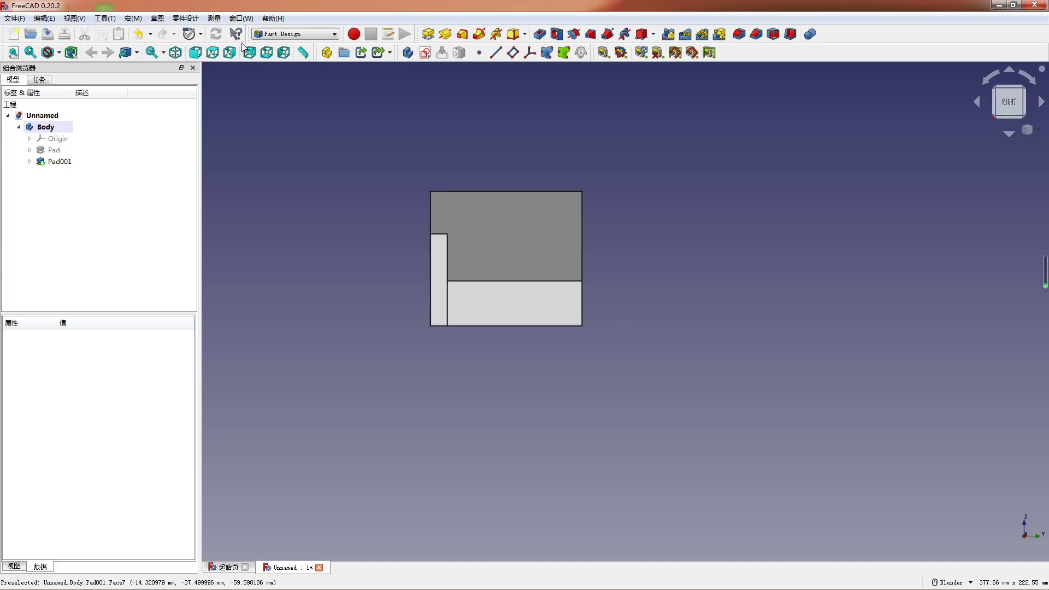
Switch the display to wireframe and create a new sketch on the YZ plane
click(60, 52)
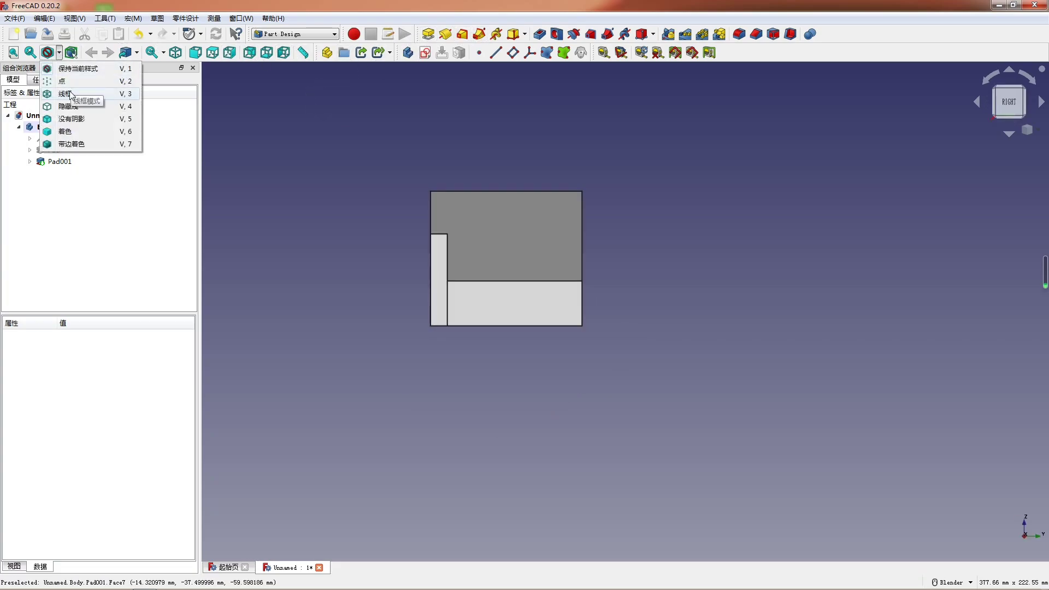
click(71, 94)
click(428, 35)
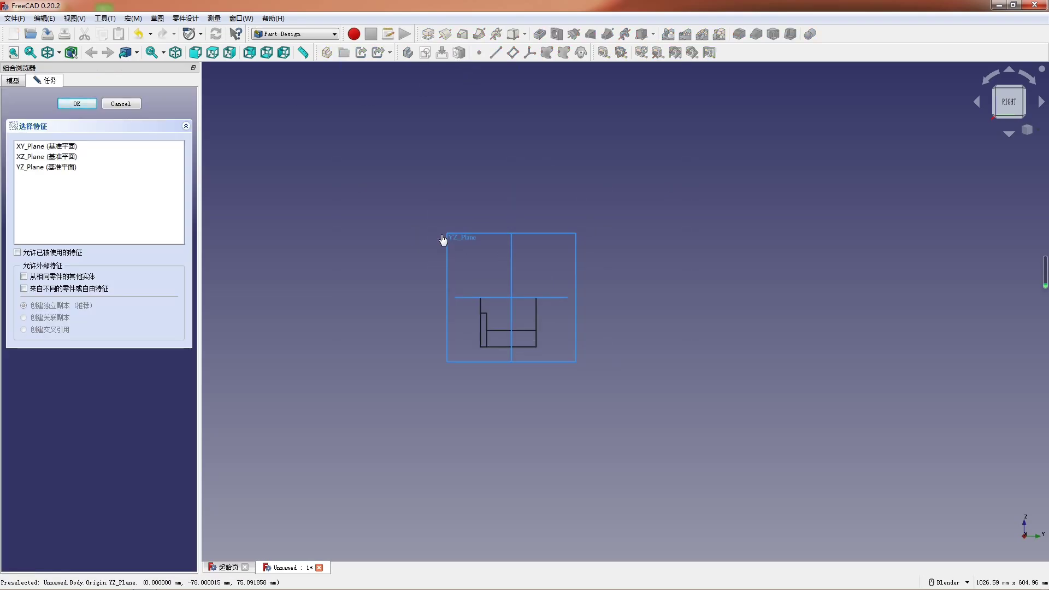
scroll(548, 379, up, 3)
click(396, 120)
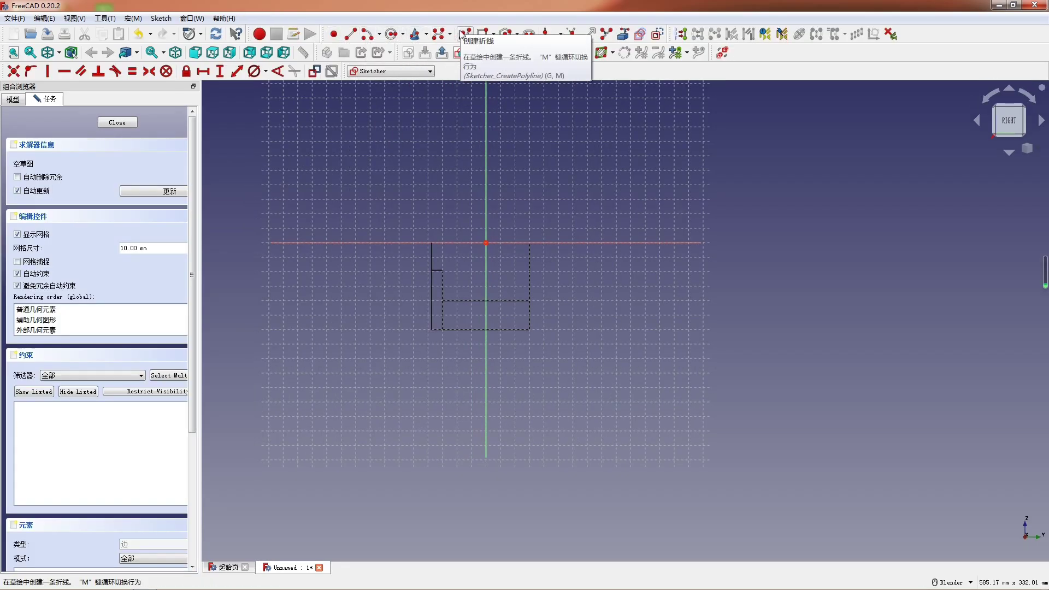
Sketch a shallow three-point arc bulging downward above the body's top edge
click(375, 36)
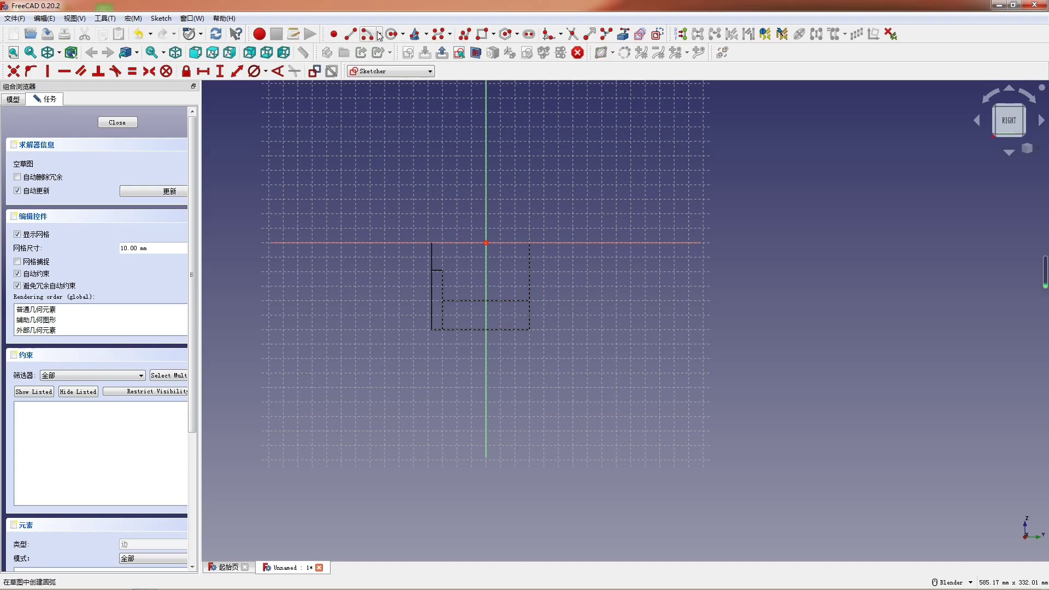
scroll(489, 247, up, 2)
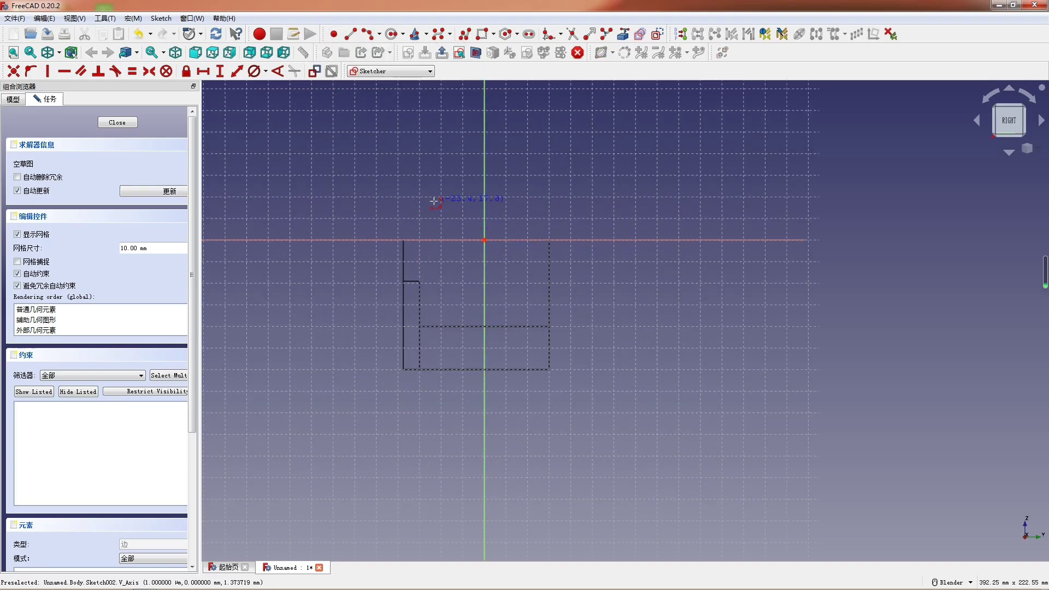
click(434, 202)
click(560, 196)
click(496, 219)
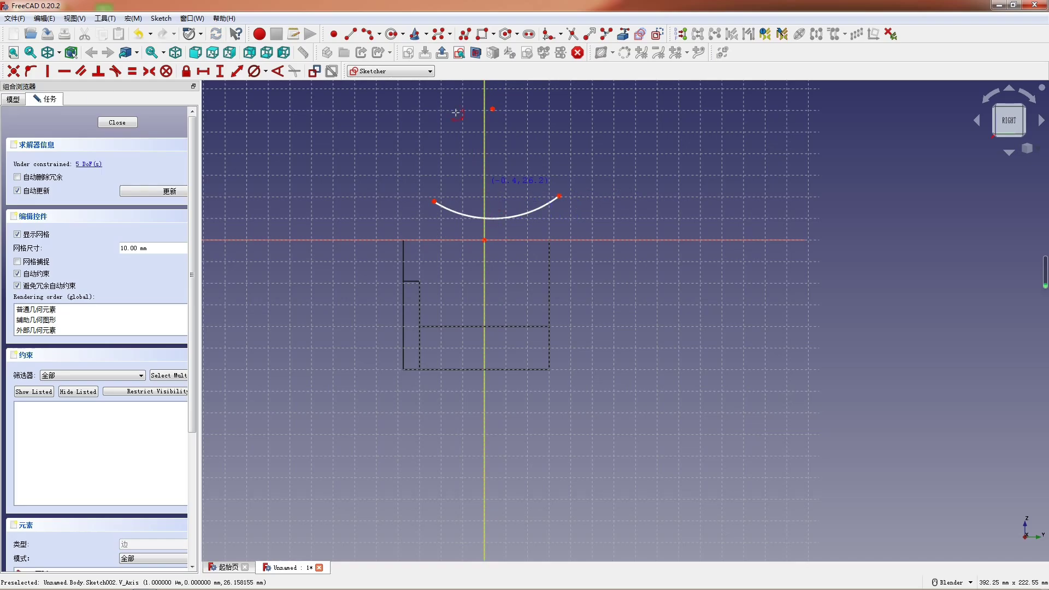
Close the arc with a line between its two endpoints and constrain that line horizontal
click(350, 38)
click(434, 201)
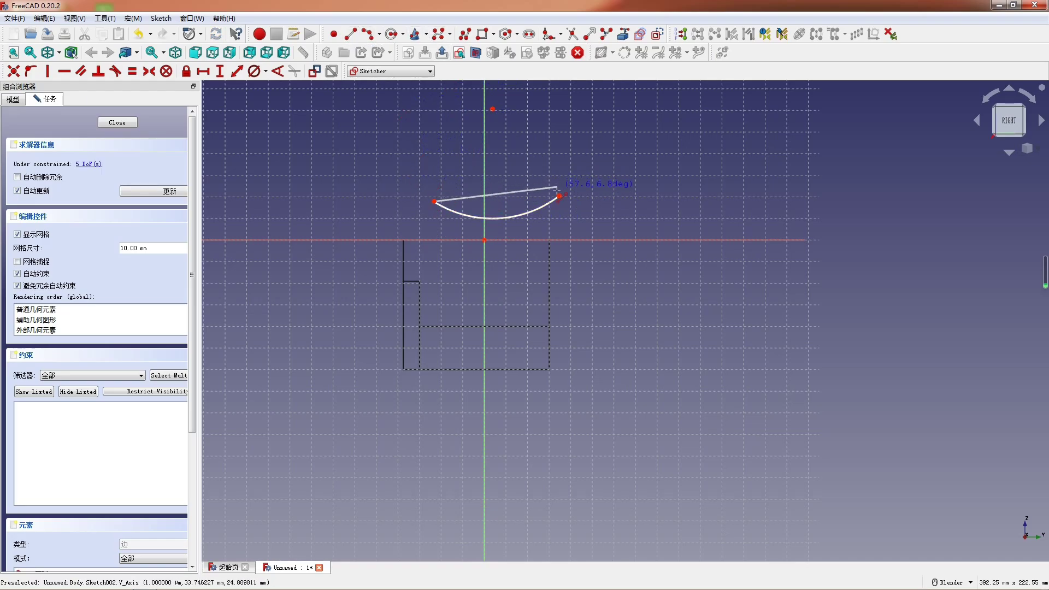
click(559, 195)
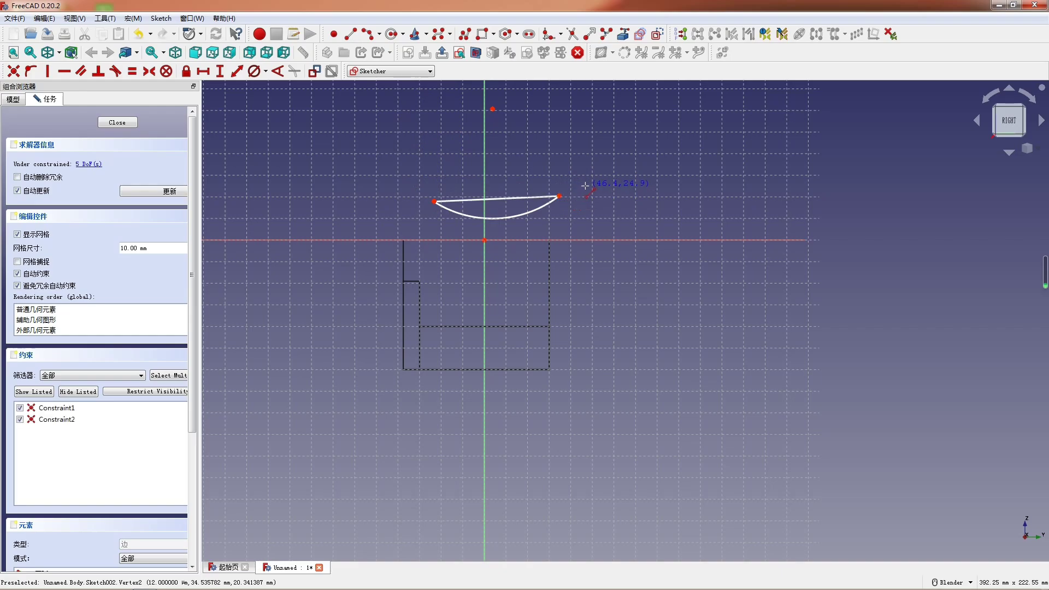
right_click(544, 189)
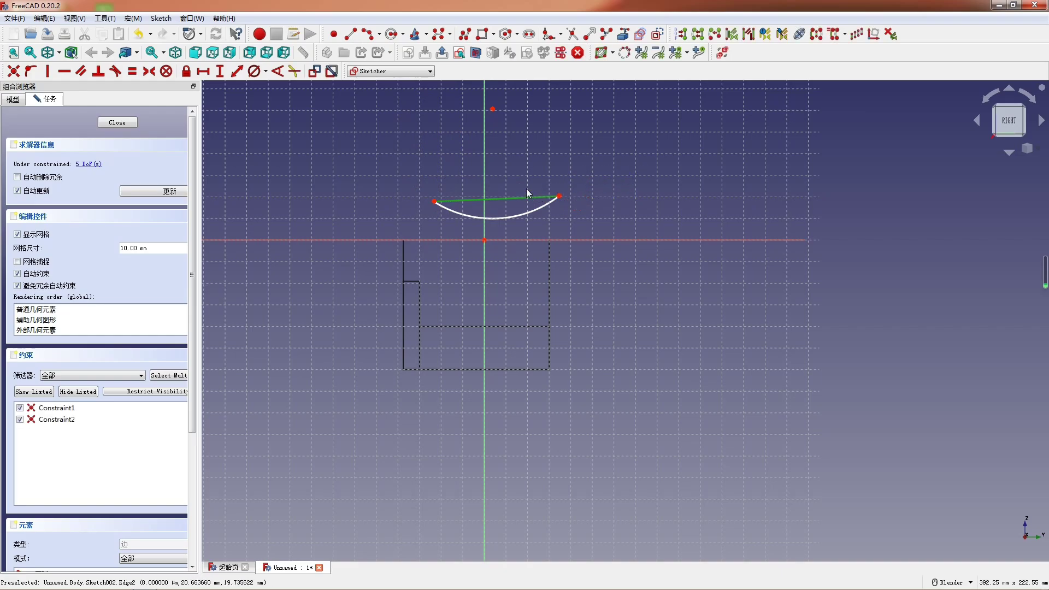
key(h)
Dimension the horizontal chord line with a horizontal length of 60 mm
scroll(497, 224, up, 2)
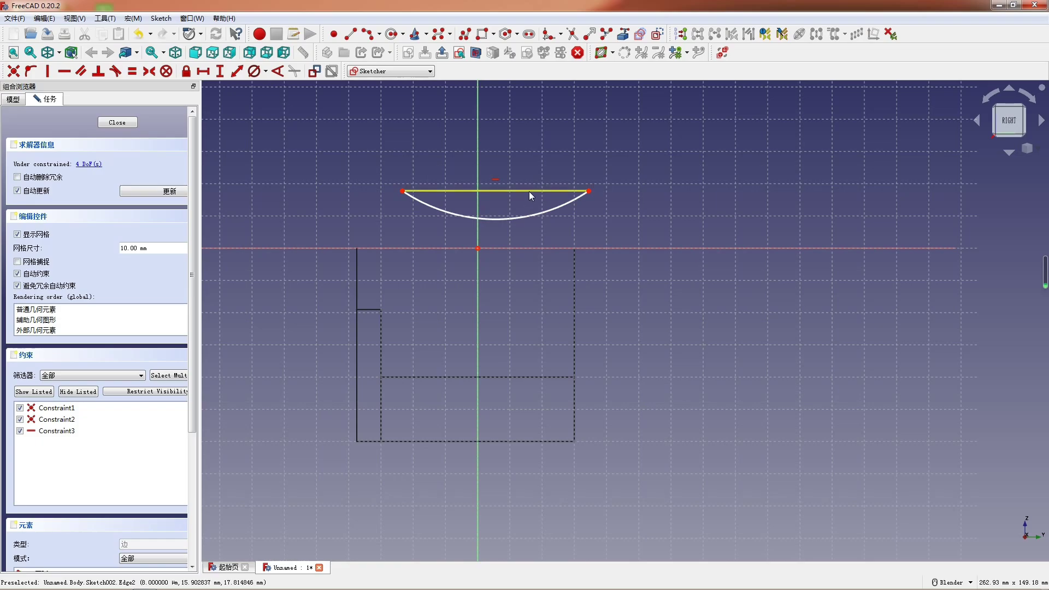
click(529, 192)
key(l)
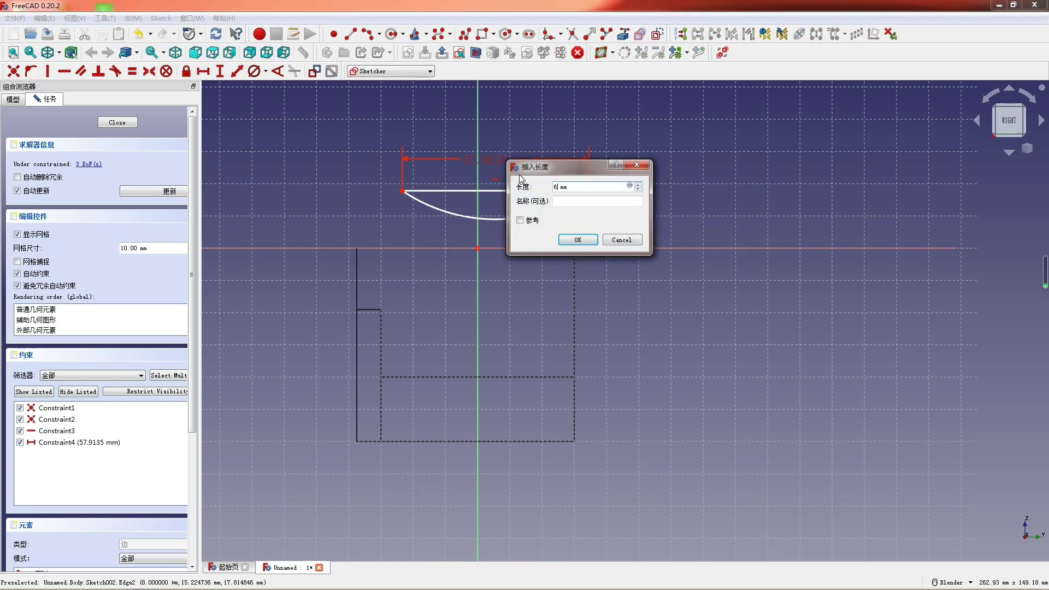
key(Return)
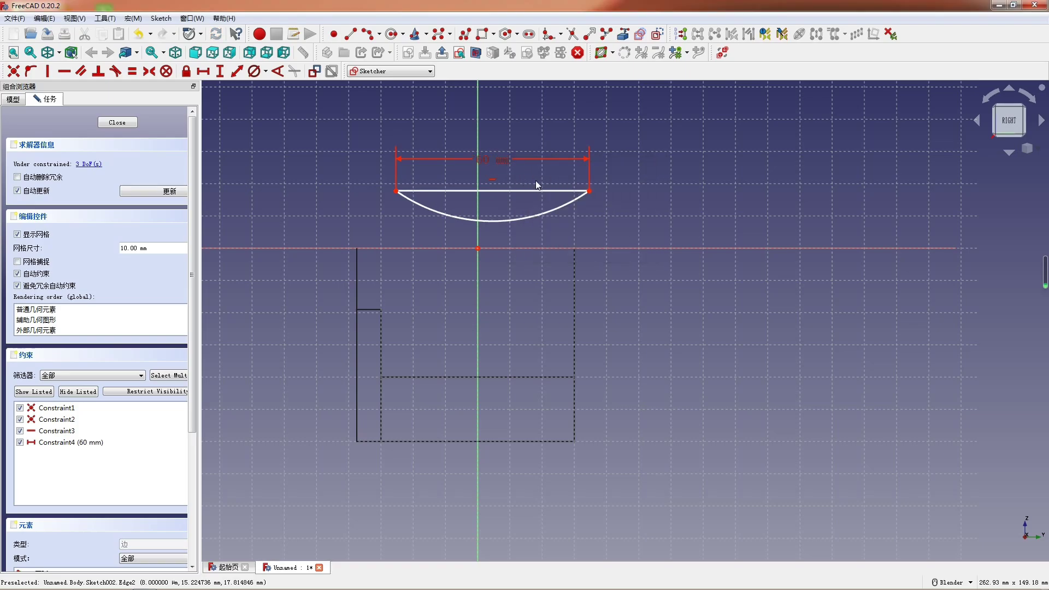
Constrain the arc's diameter to 100 mm
click(507, 218)
click(253, 71)
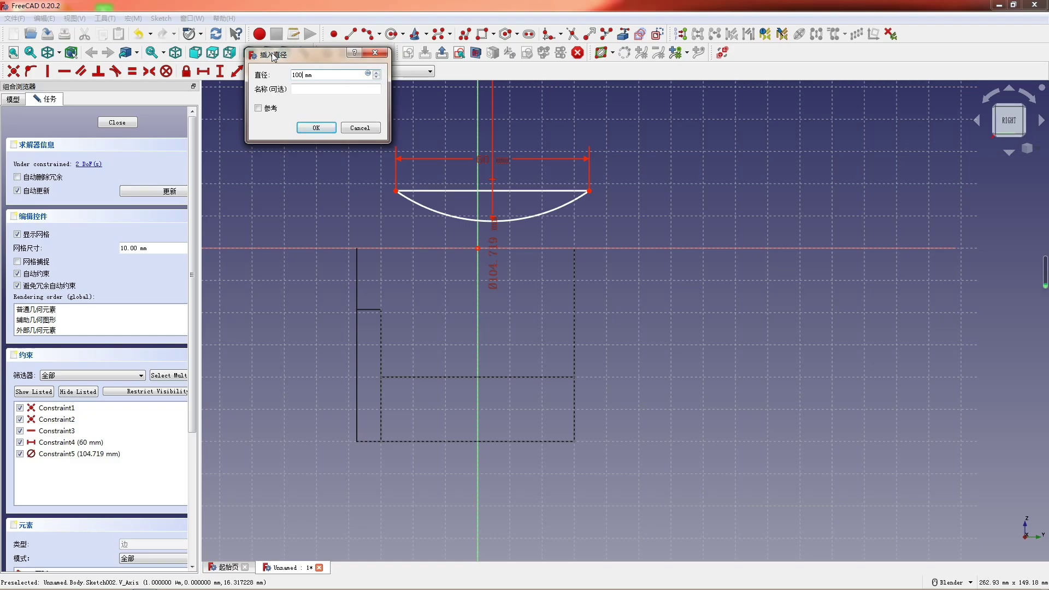
key(Return)
Move the arc profile down near the origin and constrain the chord's endpoints symmetric about the origin
scroll(385, 212, down, 5)
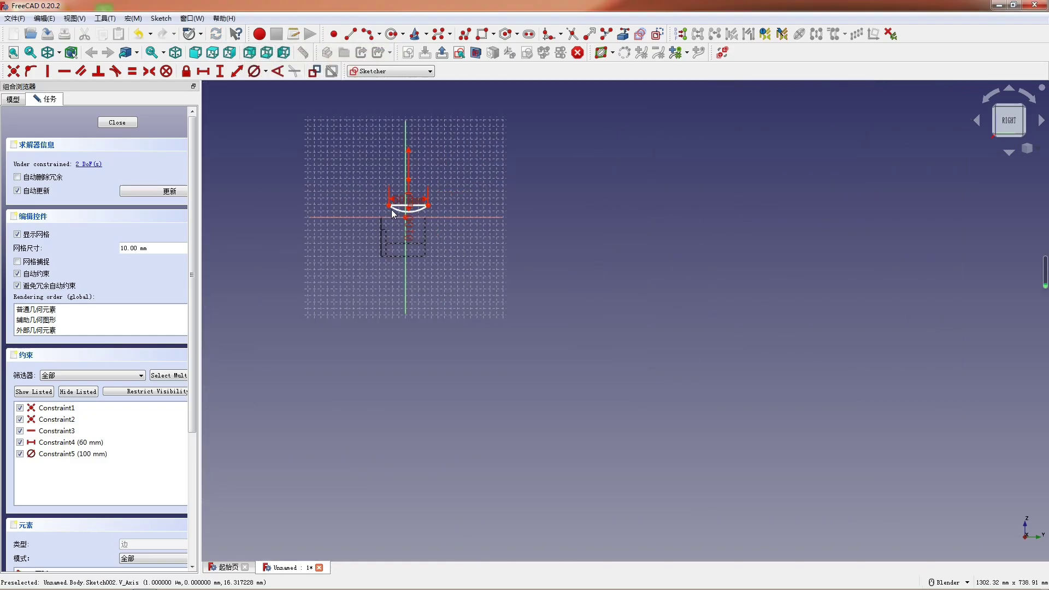
scroll(391, 209, up, 6)
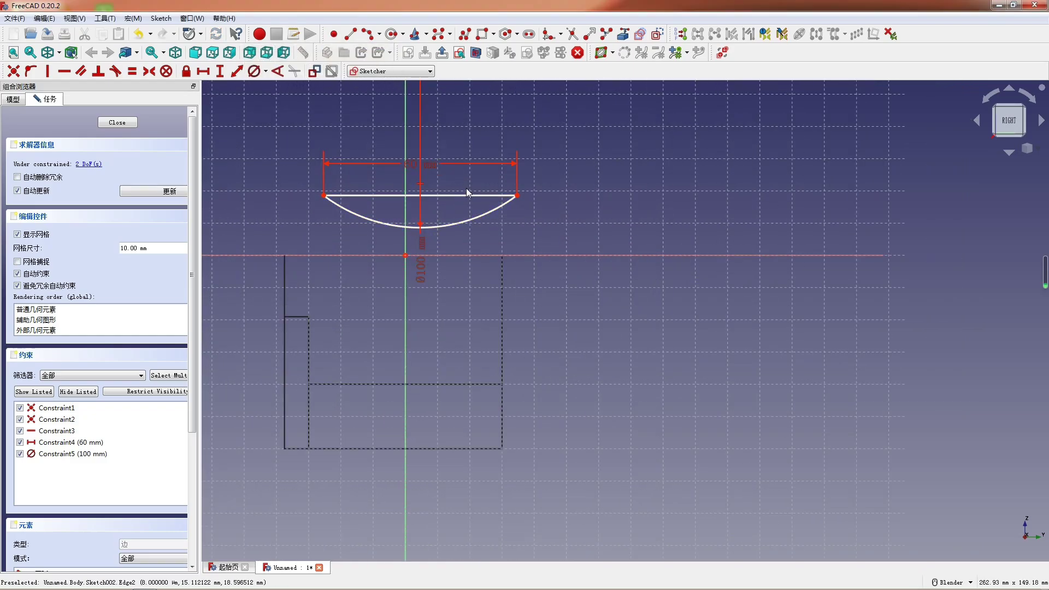
drag(459, 194, 439, 264)
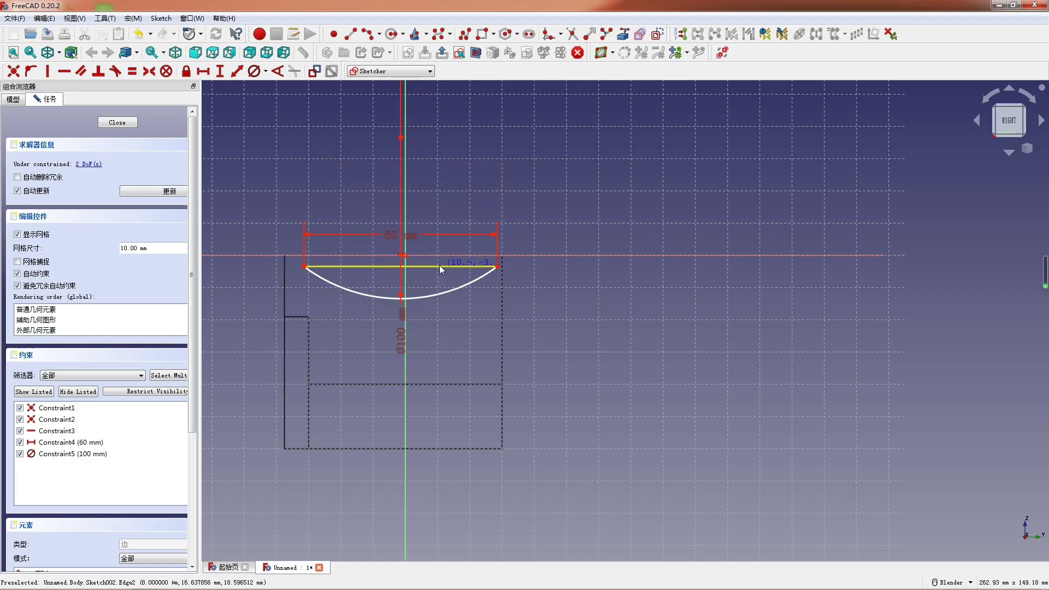
click(498, 266)
click(304, 267)
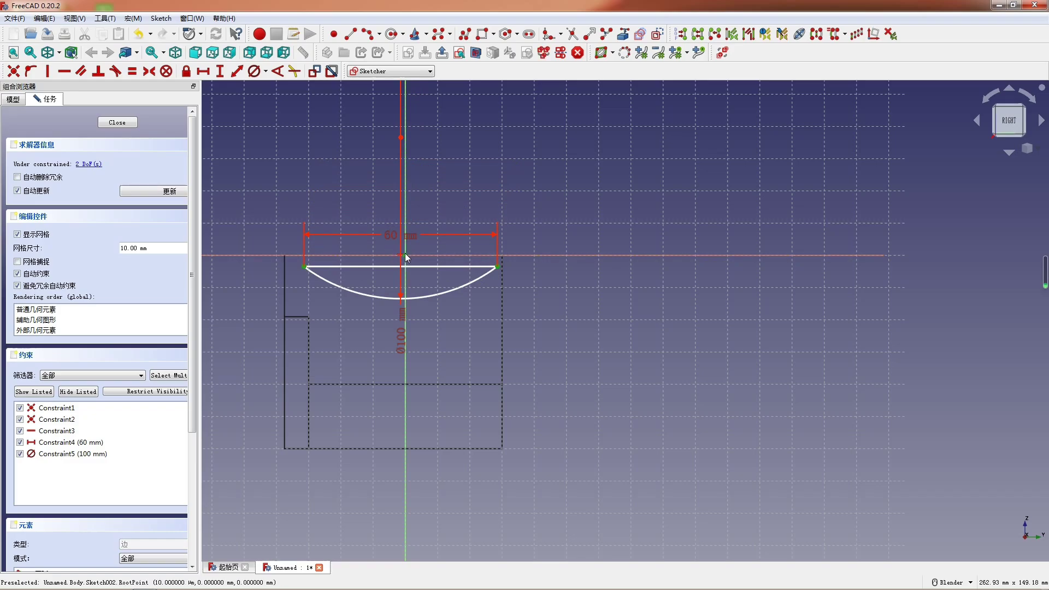
click(405, 255)
key(s)
key(s)
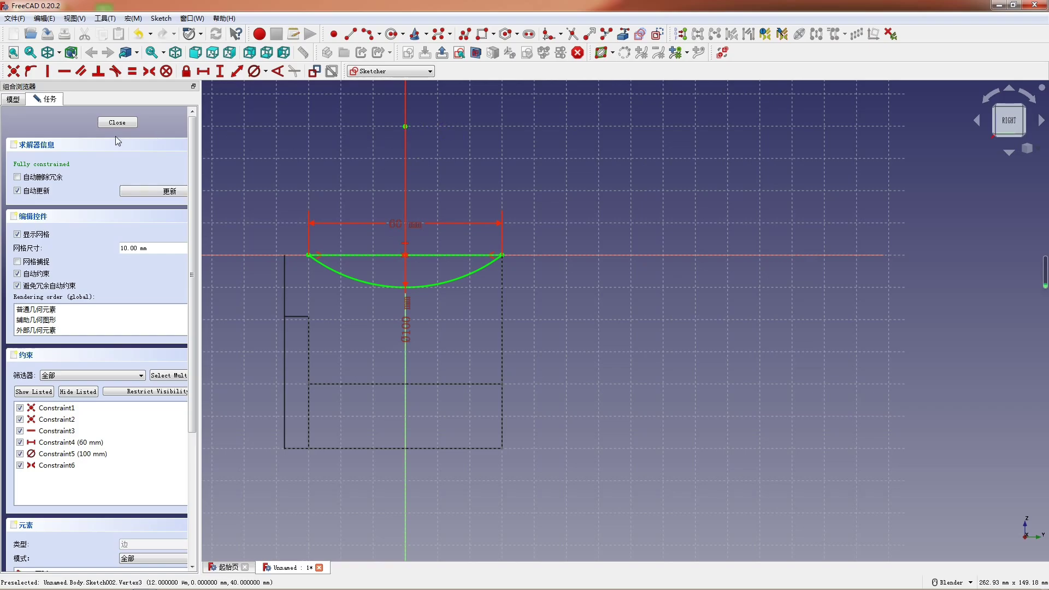
Close the sketch, start a Groove from it, and restore the as-is display style
click(129, 123)
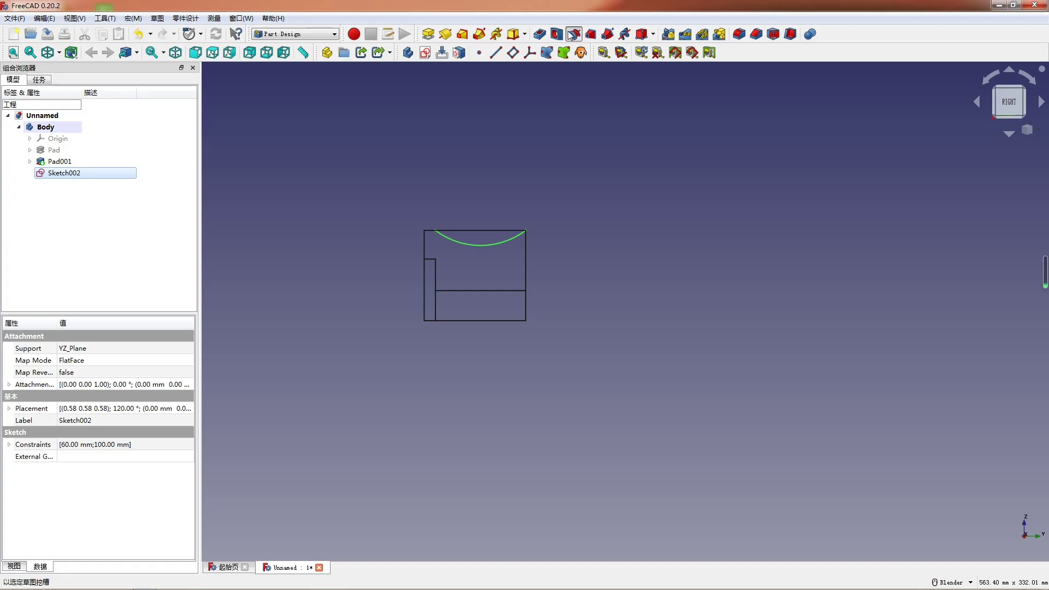
click(572, 34)
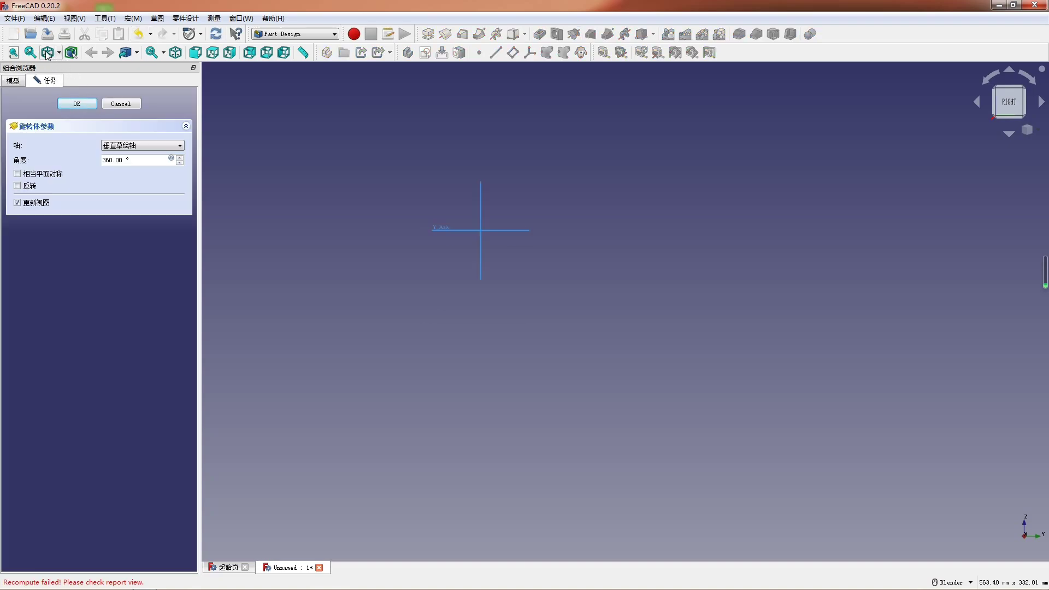
click(59, 53)
click(76, 70)
click(59, 53)
click(62, 69)
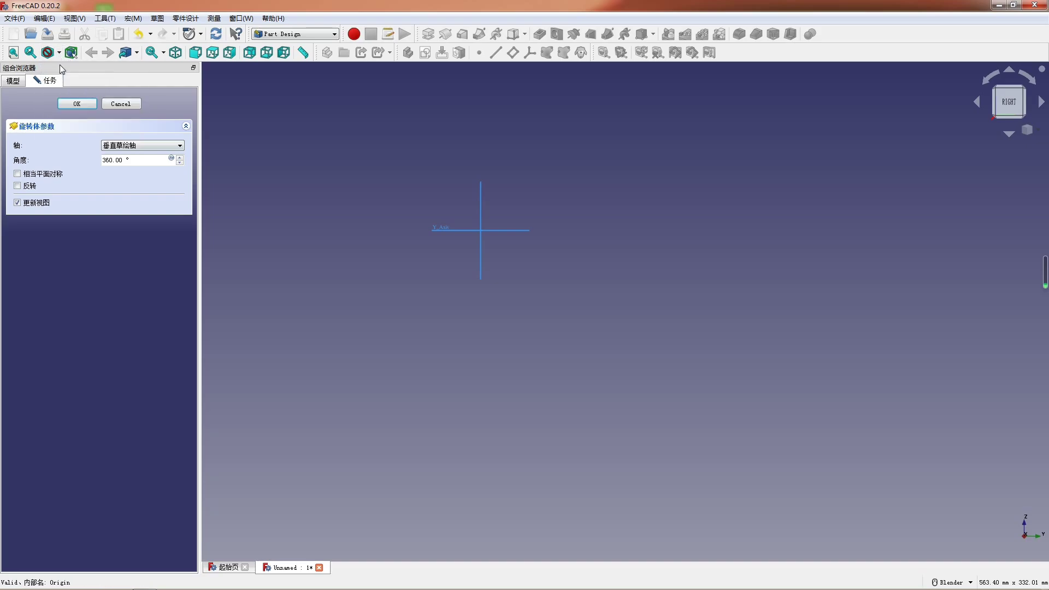
Try the X axis as the groove's axis of revolution
right_click(392, 143)
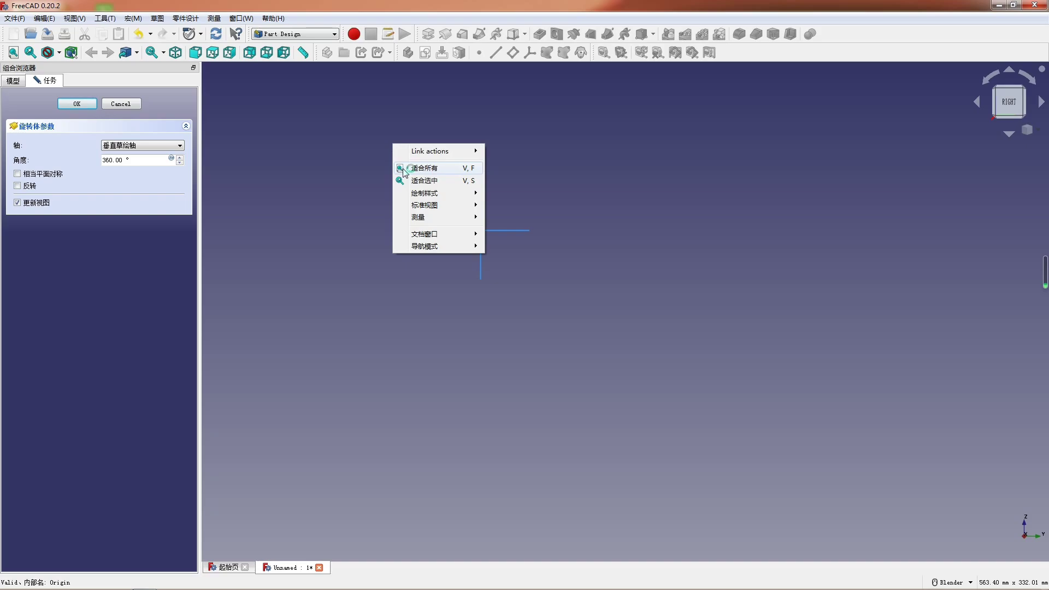
click(424, 168)
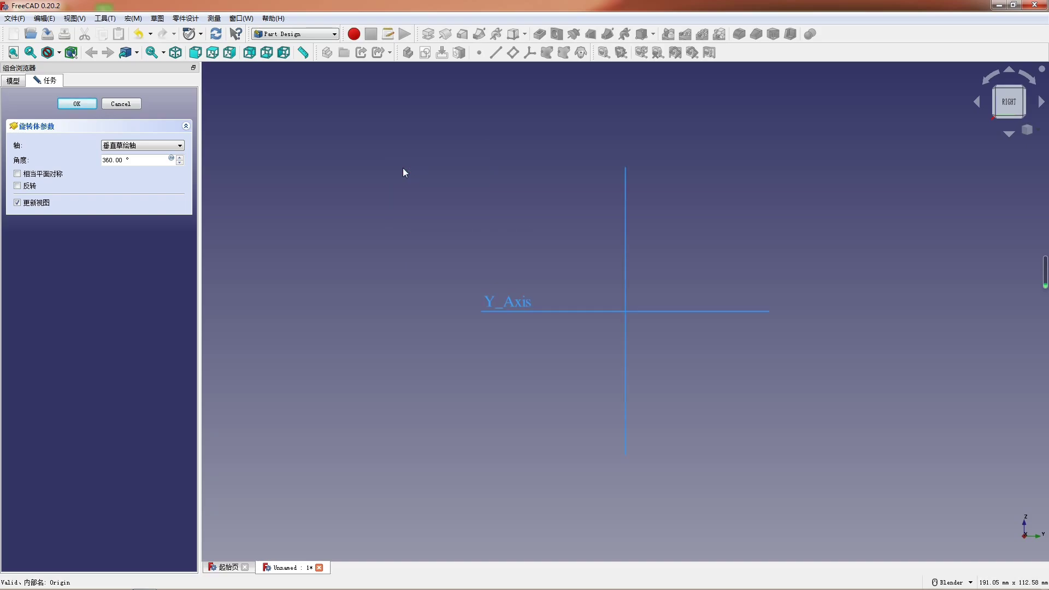
right_click(305, 154)
click(254, 146)
click(140, 145)
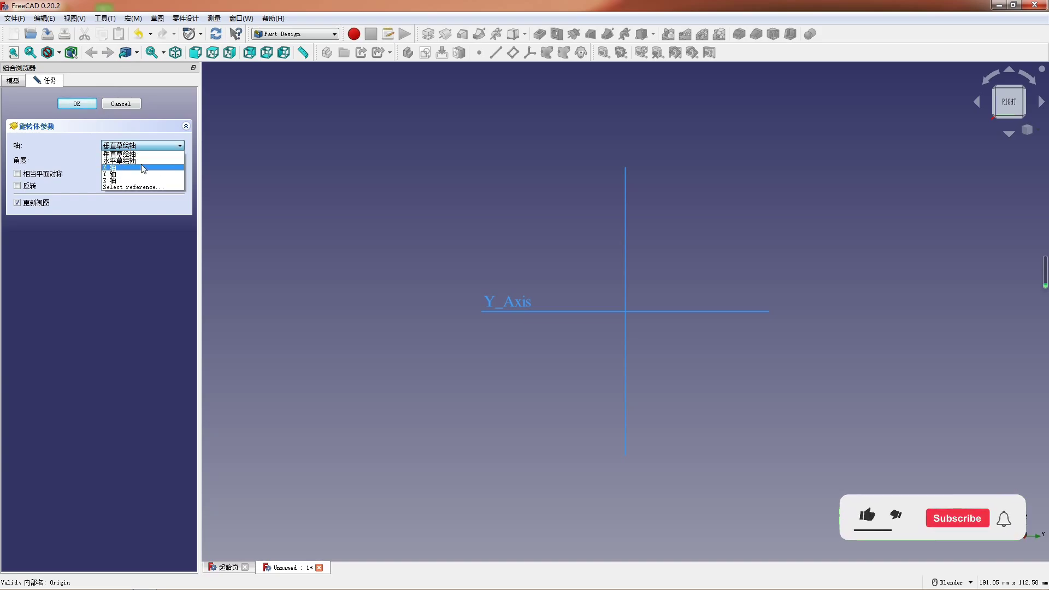
click(142, 163)
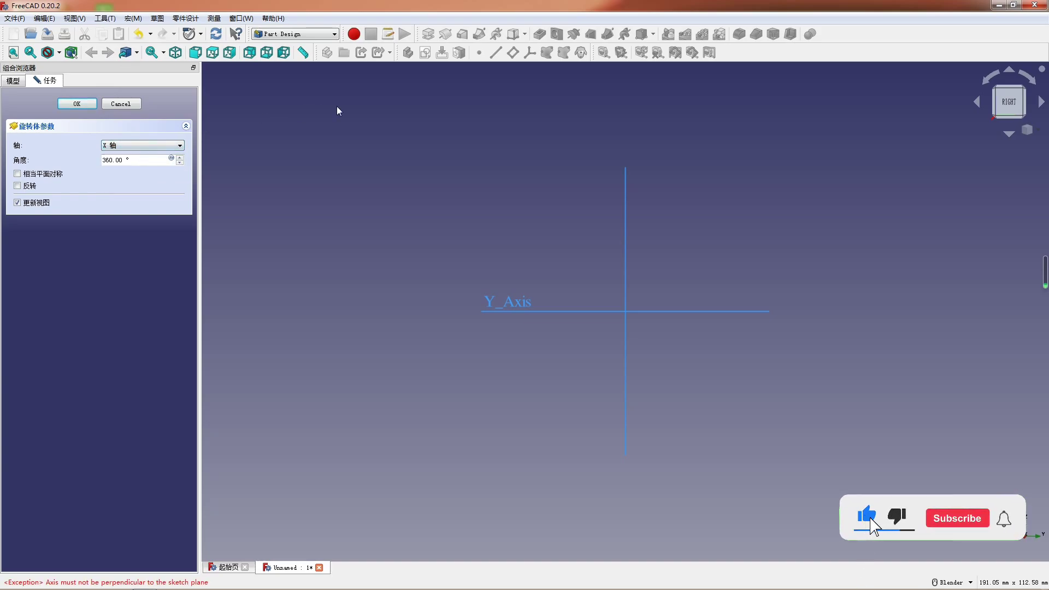
scroll(327, 172, down, 2)
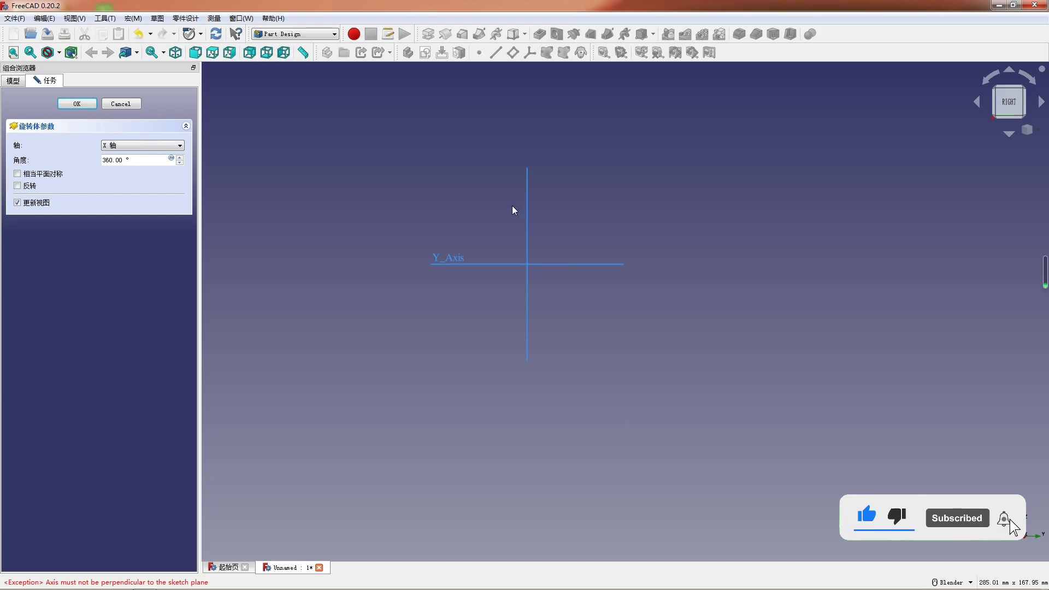
right_click(479, 211)
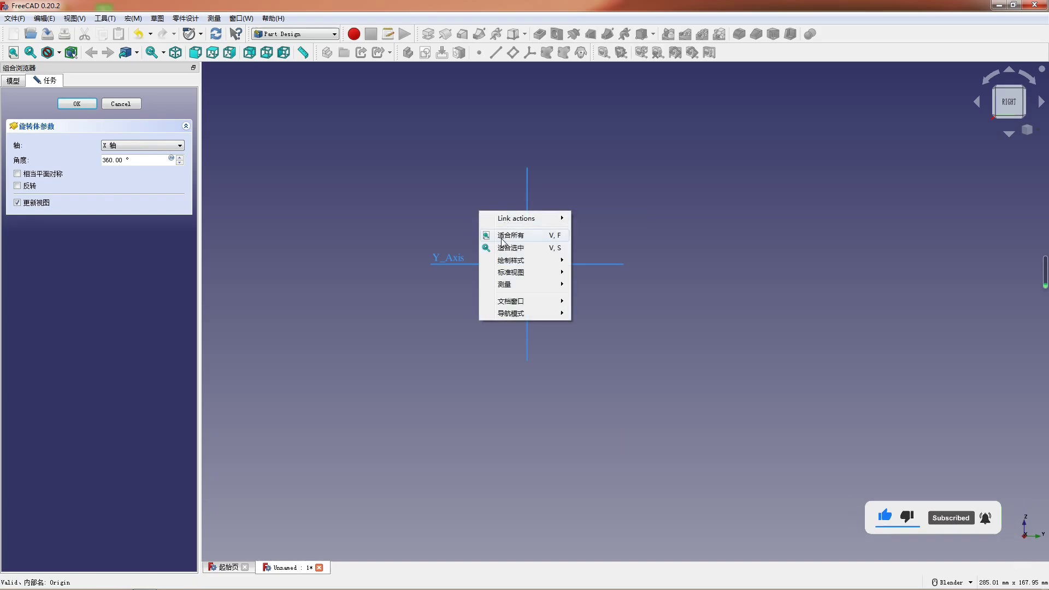
click(375, 234)
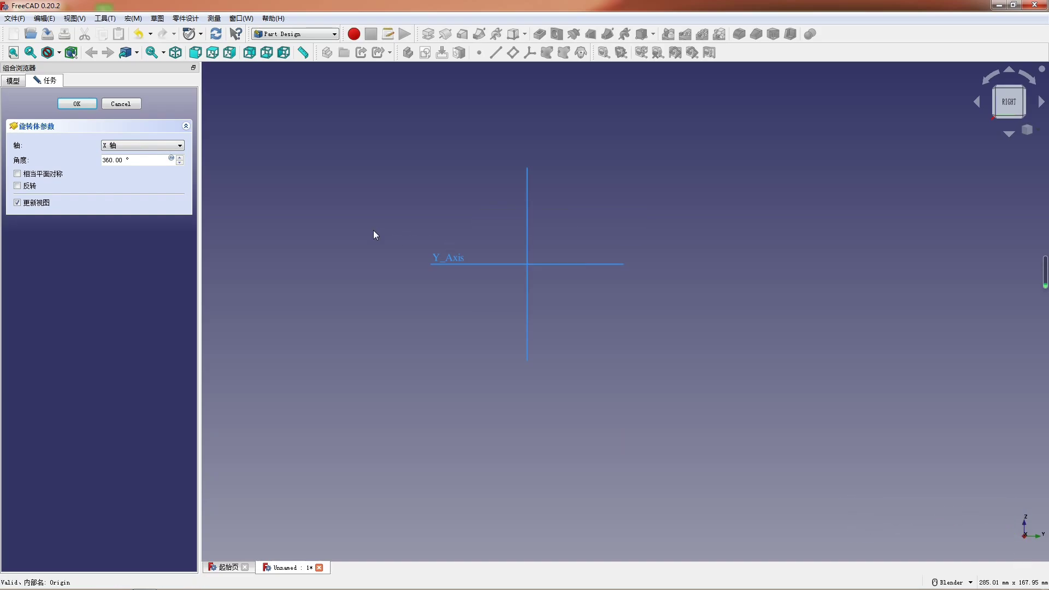
Revolve the groove profile 360° about the Y axis and accept the cut
click(121, 148)
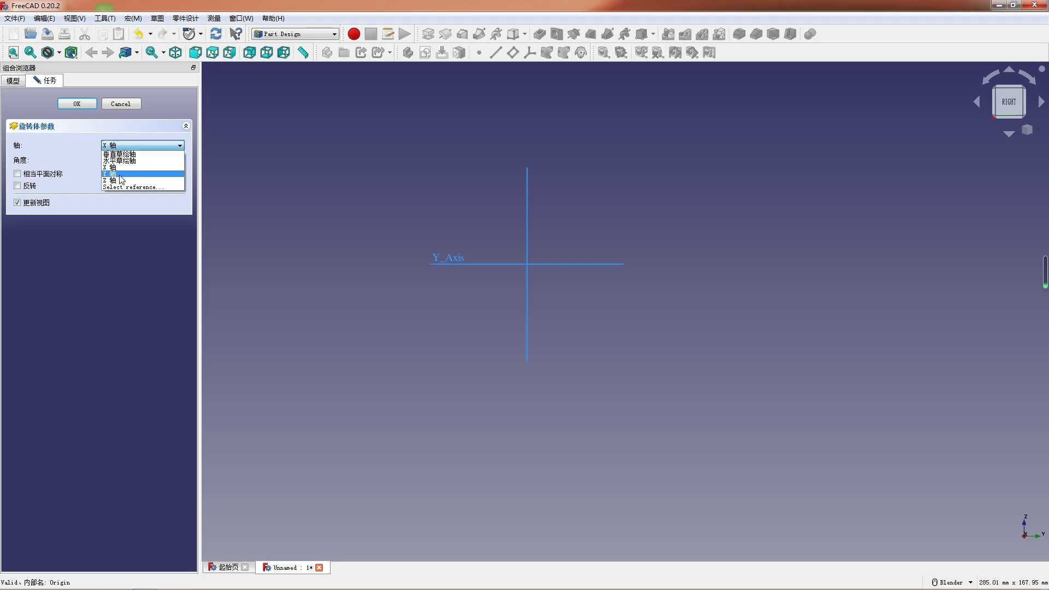
click(122, 175)
mouse_move(553, 322)
middle_down()
mouse_move(487, 368)
mouse_move(541, 346)
mouse_move(547, 316)
middle_up()
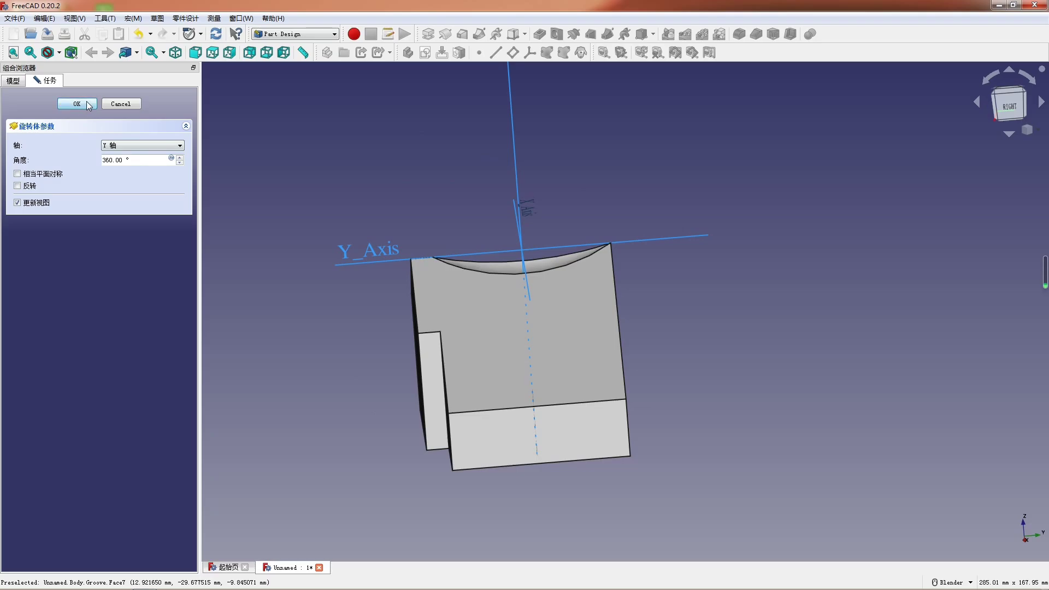
click(77, 104)
Fillet the six vertical edges at the corners of the front section and the main body with a 5 mm radius
middle_drag(389, 188, 601, 375)
click(611, 370)
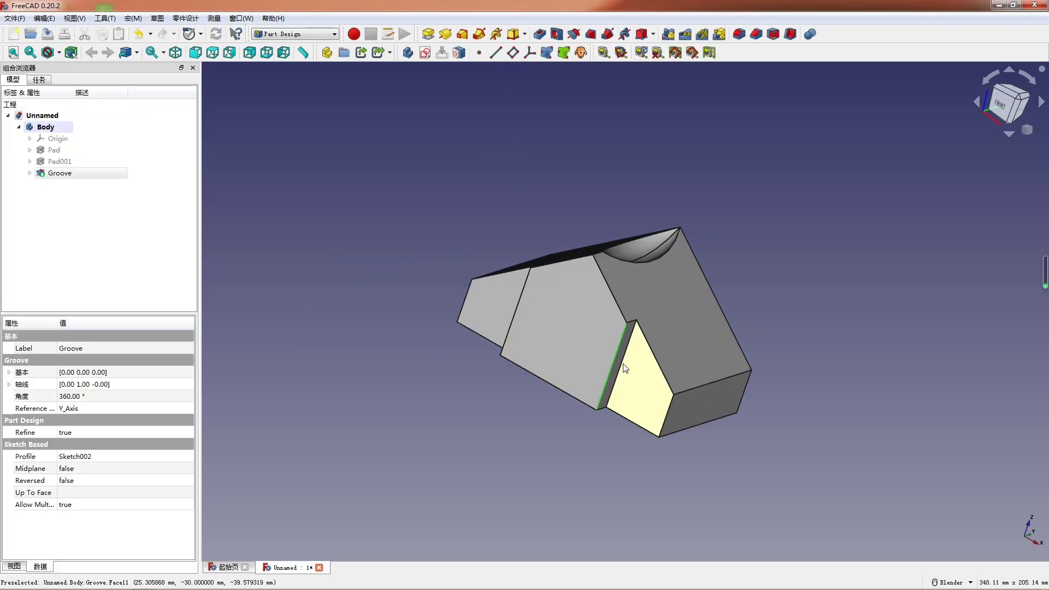
ctrl+click(514, 315)
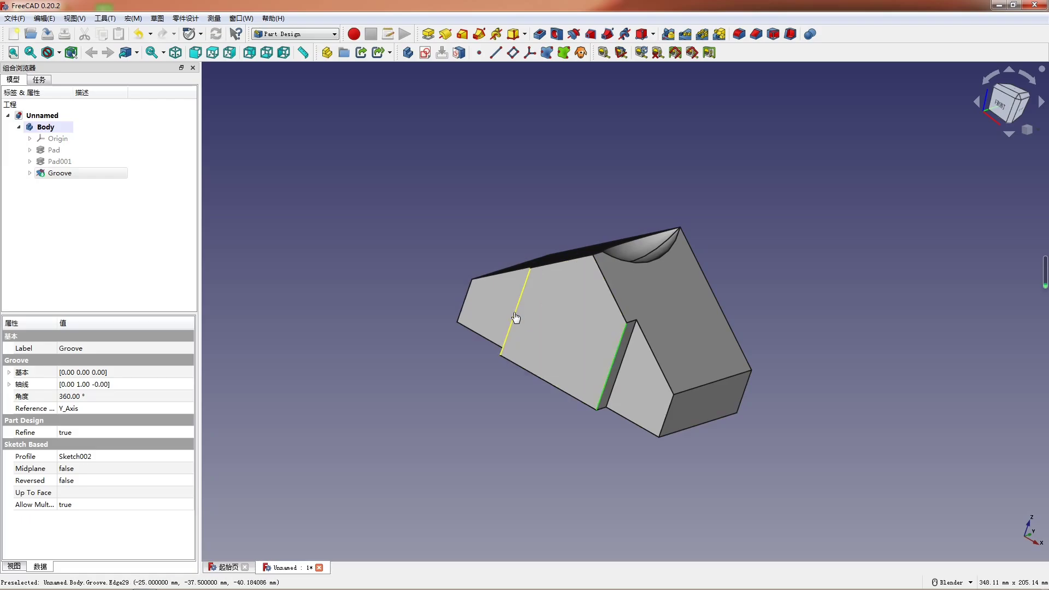
ctrl+click(666, 427)
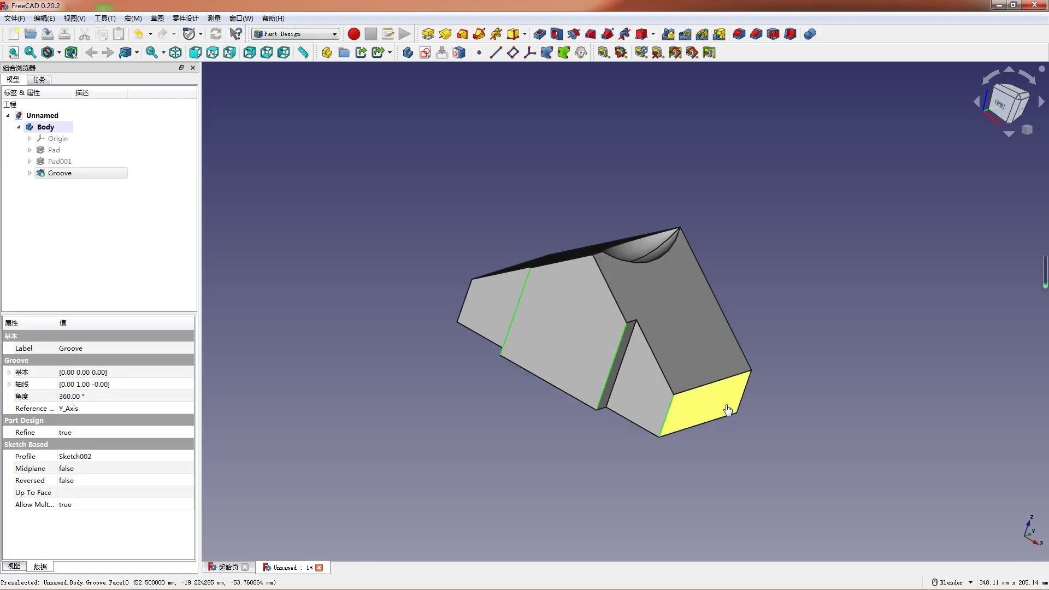
middle_drag(724, 391, 507, 328)
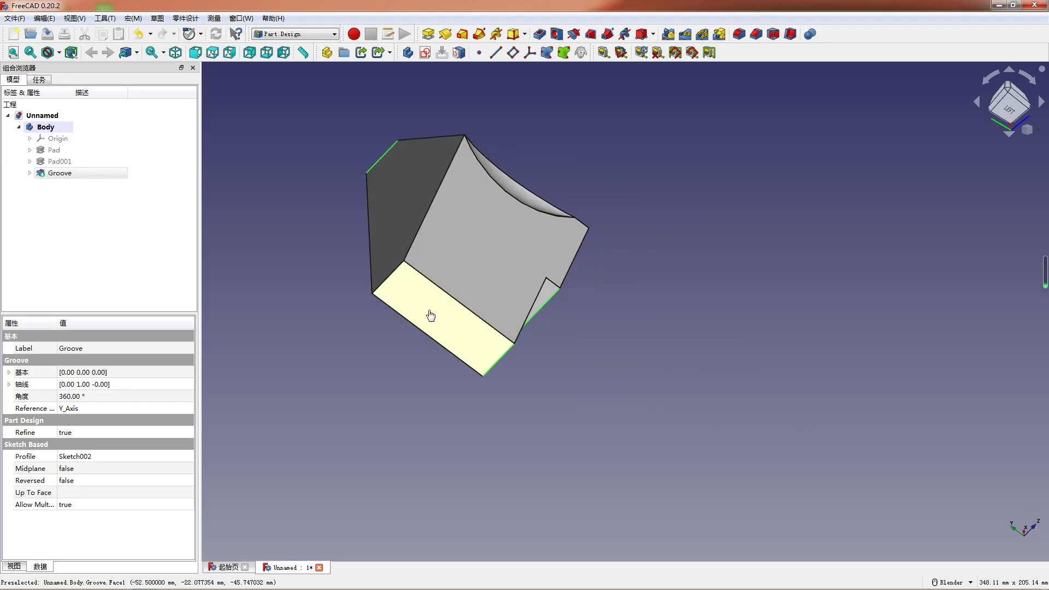
ctrl+click(385, 288)
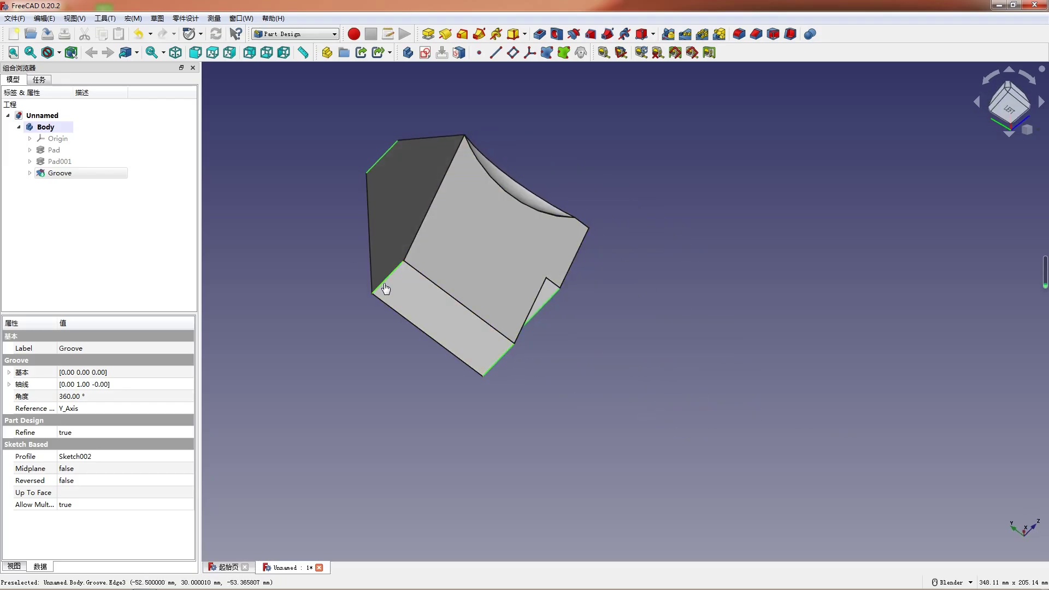
click(743, 34)
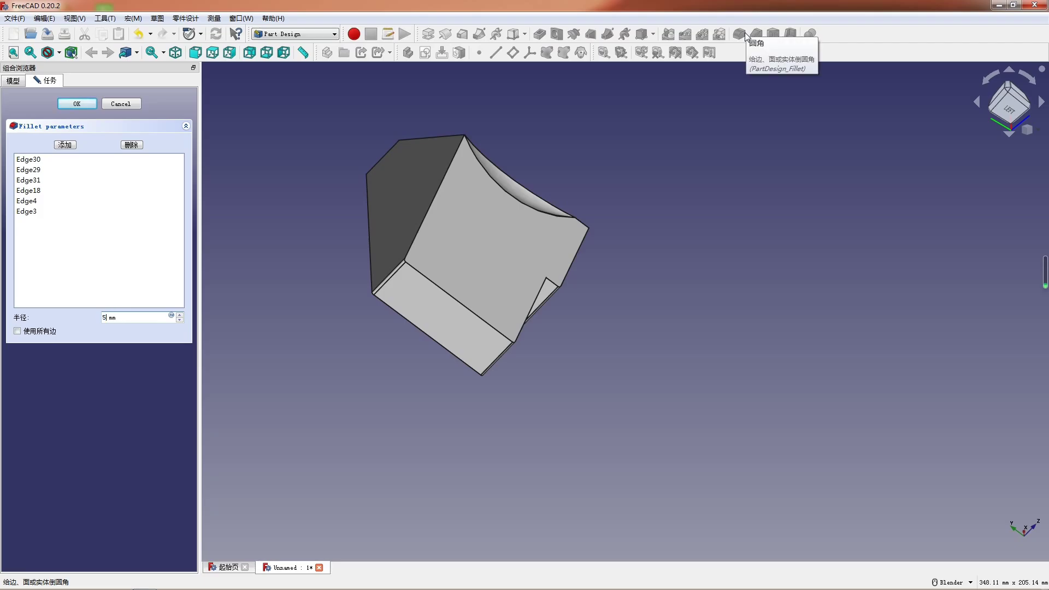
text(5)
key(Return)
Orient the filleted model to the front view, fit it to the window, and switch to the TechDraw workbench
scroll(499, 258, down, 3)
mouse_move(499, 258)
middle_down()
mouse_move(367, 258)
mouse_move(482, 267)
middle_up()
scroll(490, 349, up, 5)
middle_drag(489, 349, 546, 229)
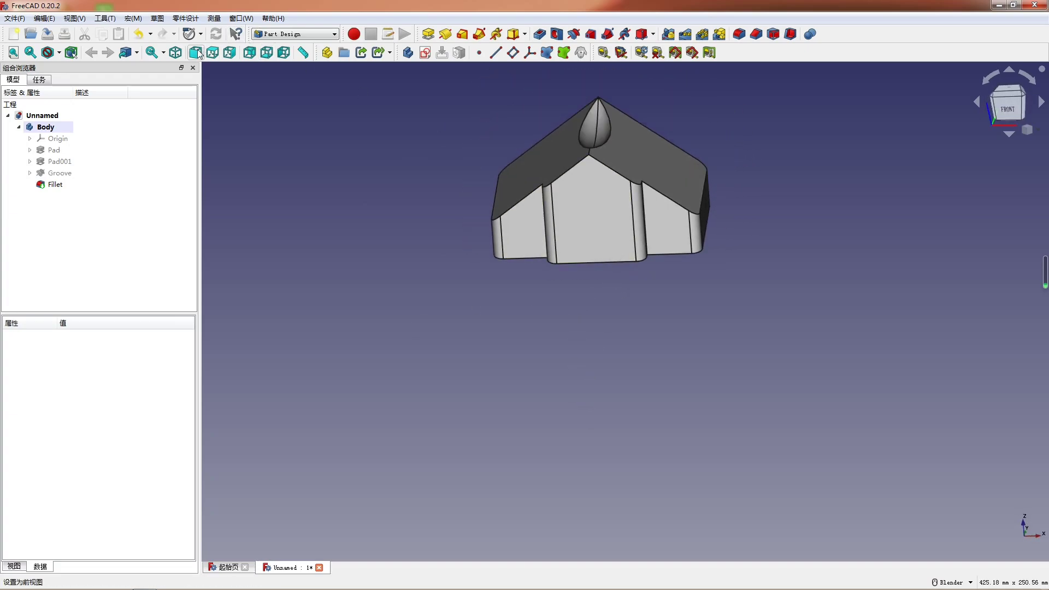
click(195, 52)
click(13, 52)
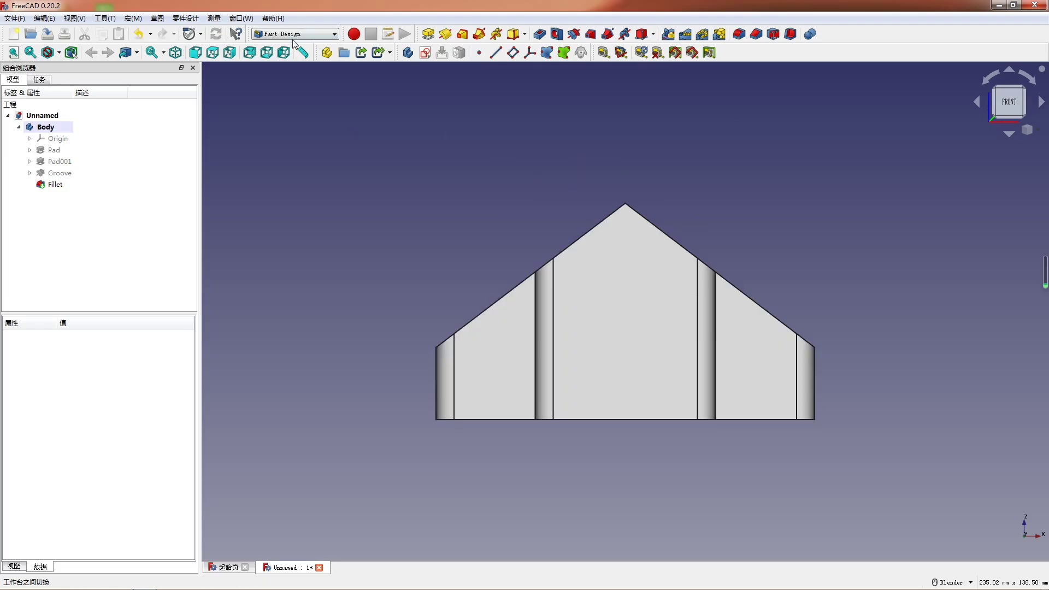
click(314, 34)
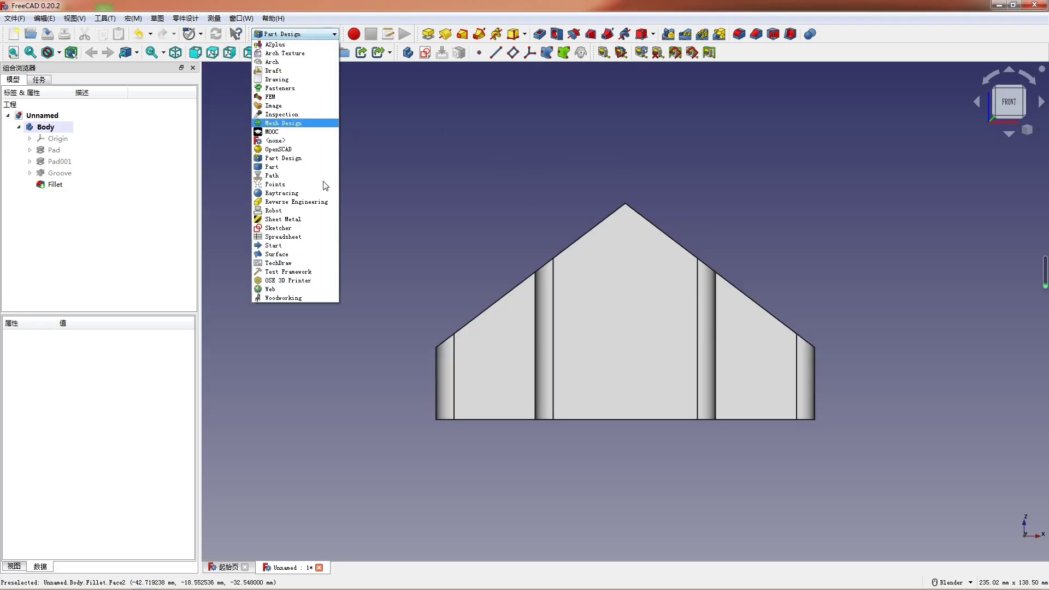
click(311, 264)
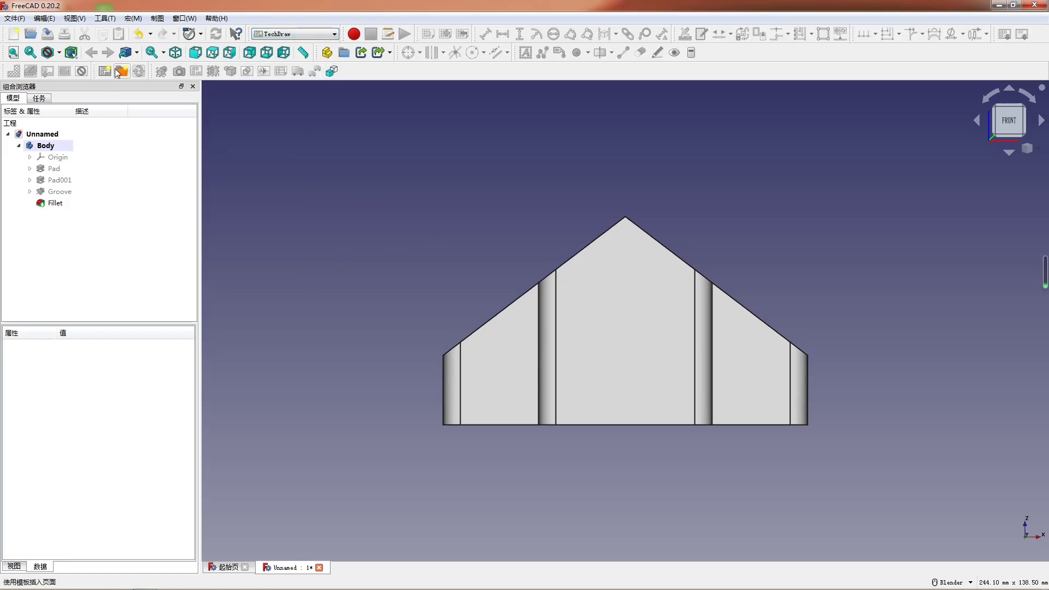
Insert a drawing page using a landscape template from the 大师之路Master's Path_图框_横版 folder
click(121, 71)
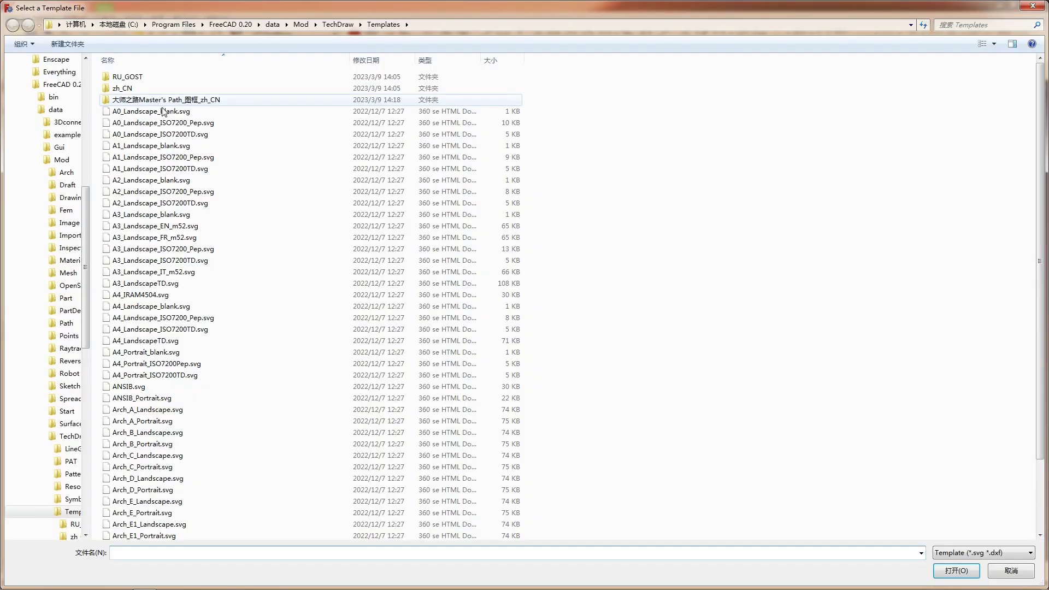
double_click(146, 98)
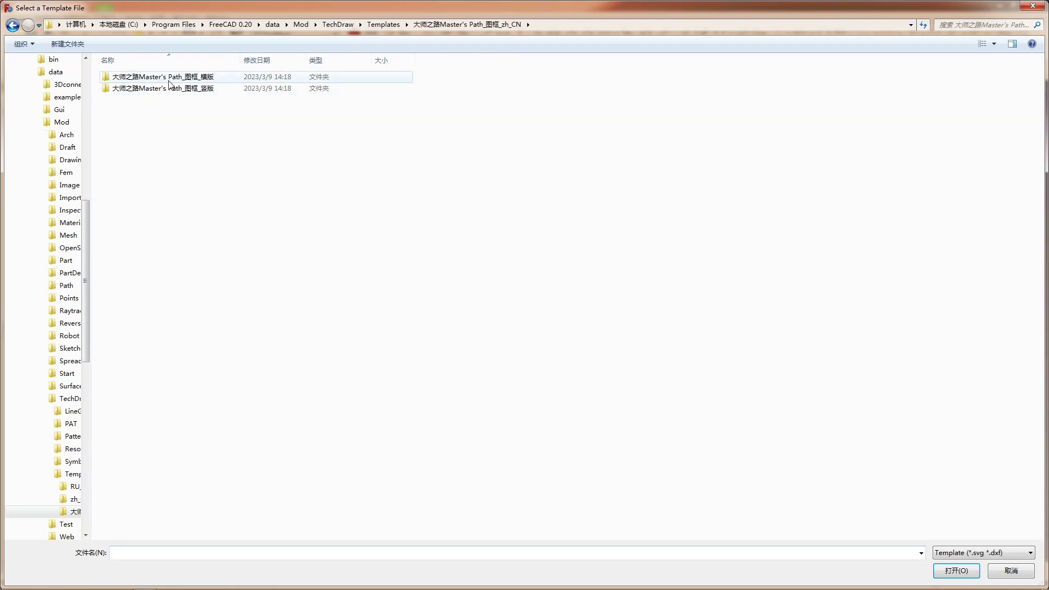
double_click(158, 77)
click(145, 113)
double_click(146, 113)
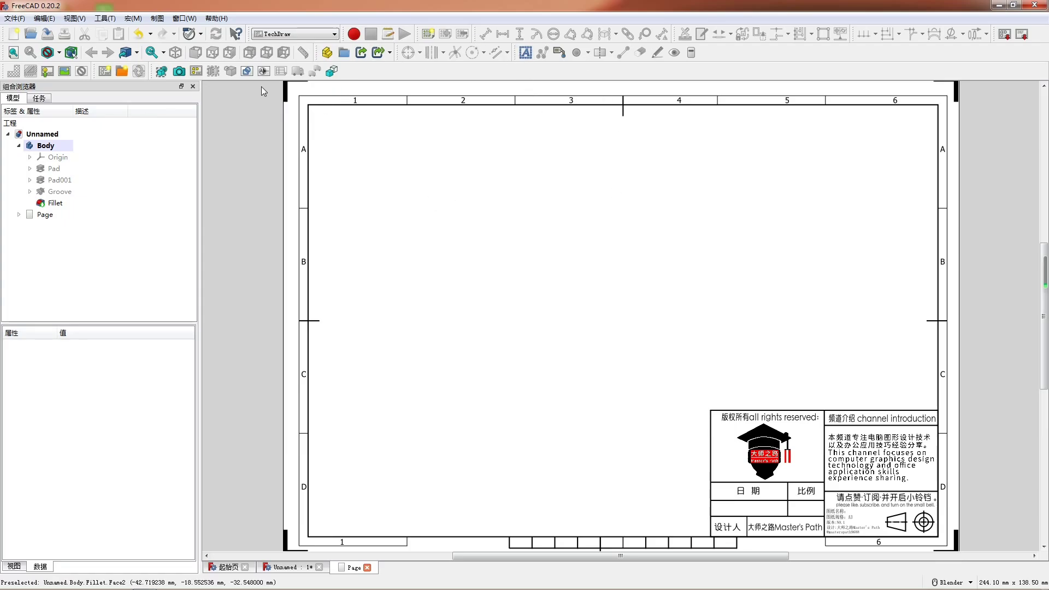
Insert a projection group of the Body with Front, Right, Top and FrontTopLeft views, and shift the group toward the upper part of the page
click(60, 145)
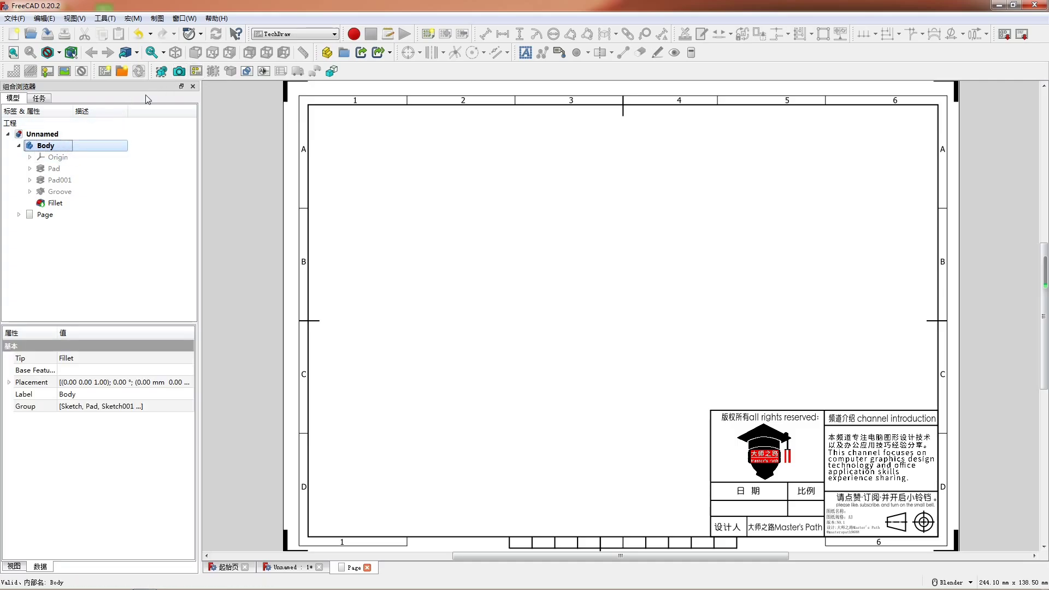
click(196, 71)
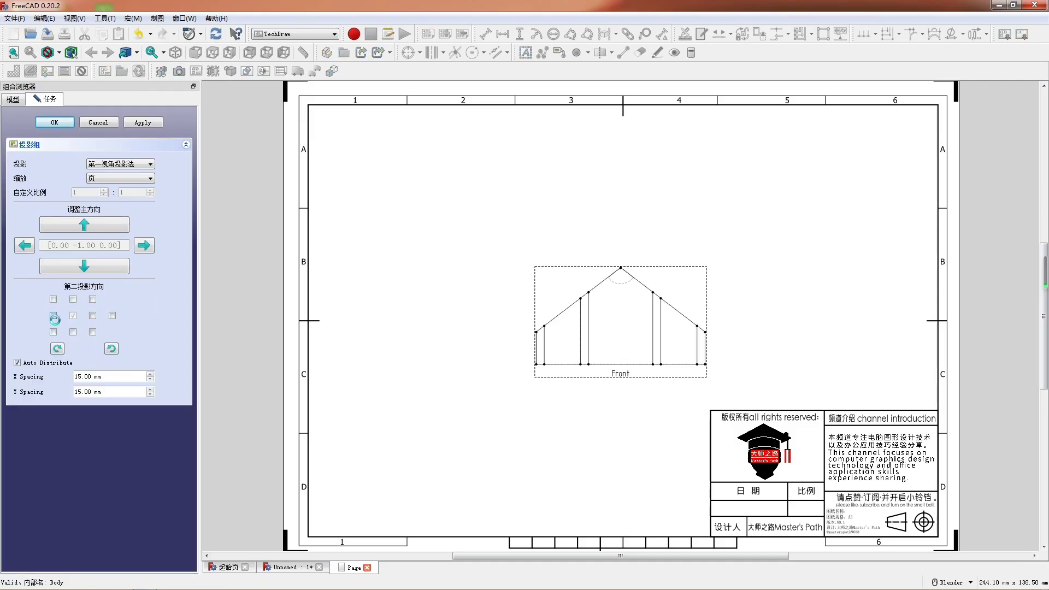
click(53, 316)
click(73, 332)
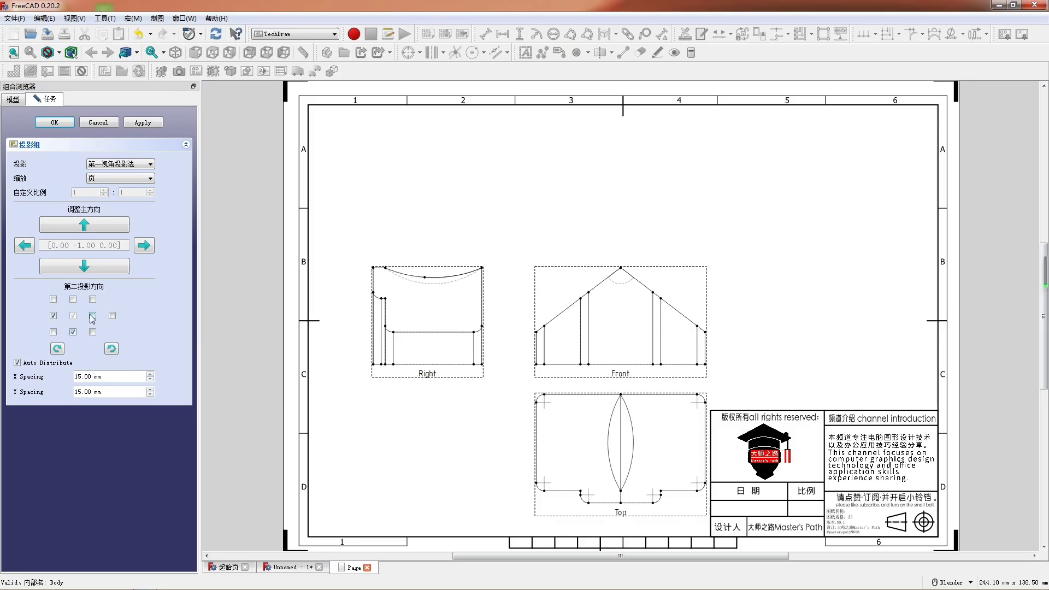
click(93, 316)
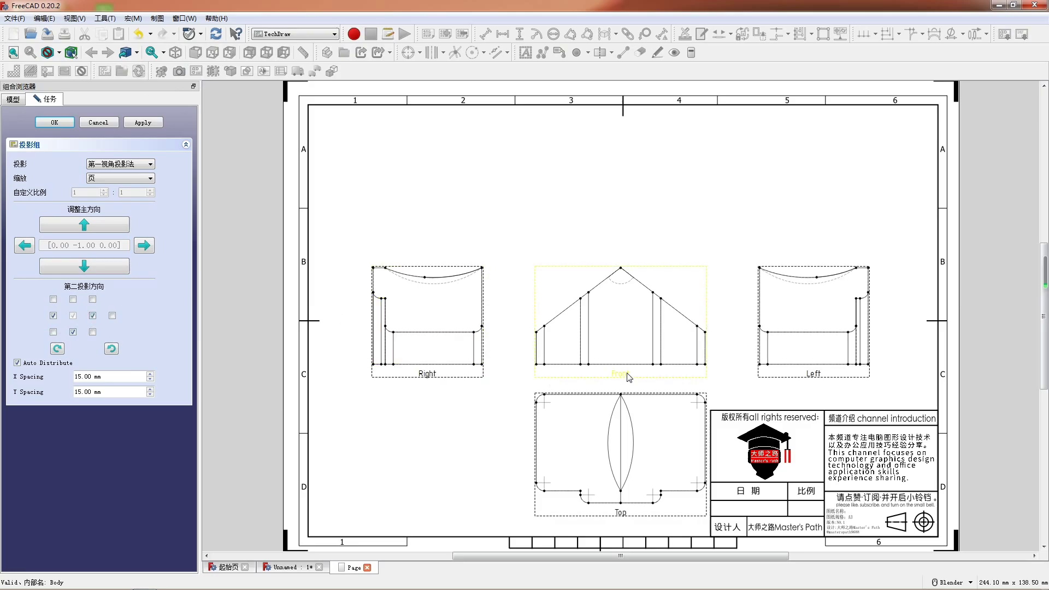
drag(628, 377, 582, 287)
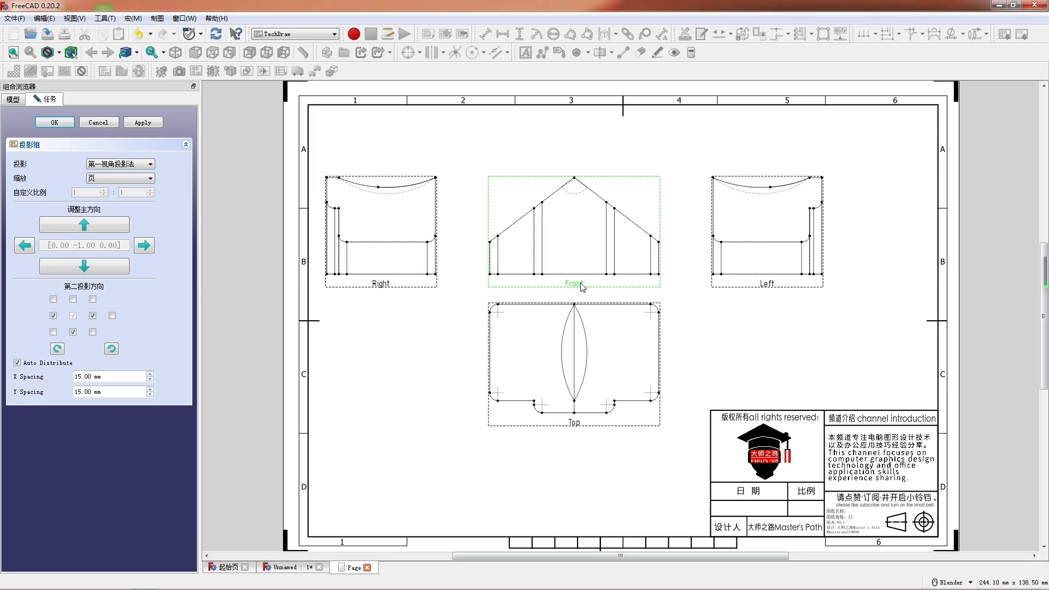
click(92, 315)
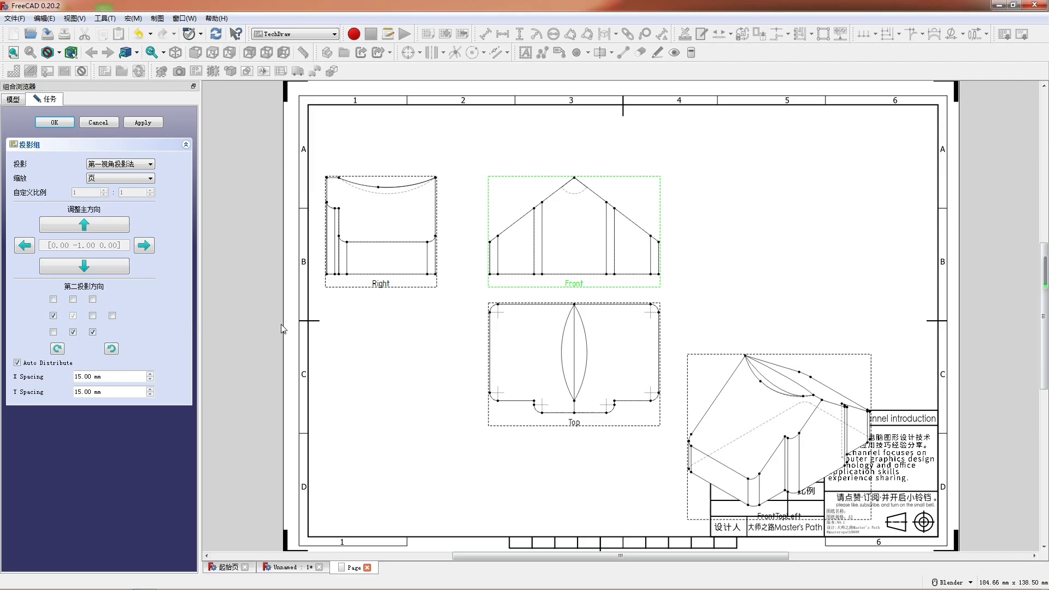
Move the FrontTopLeft view clear of the title block, lower the Top view away from the Front view, and accept the projection group
drag(775, 519, 806, 356)
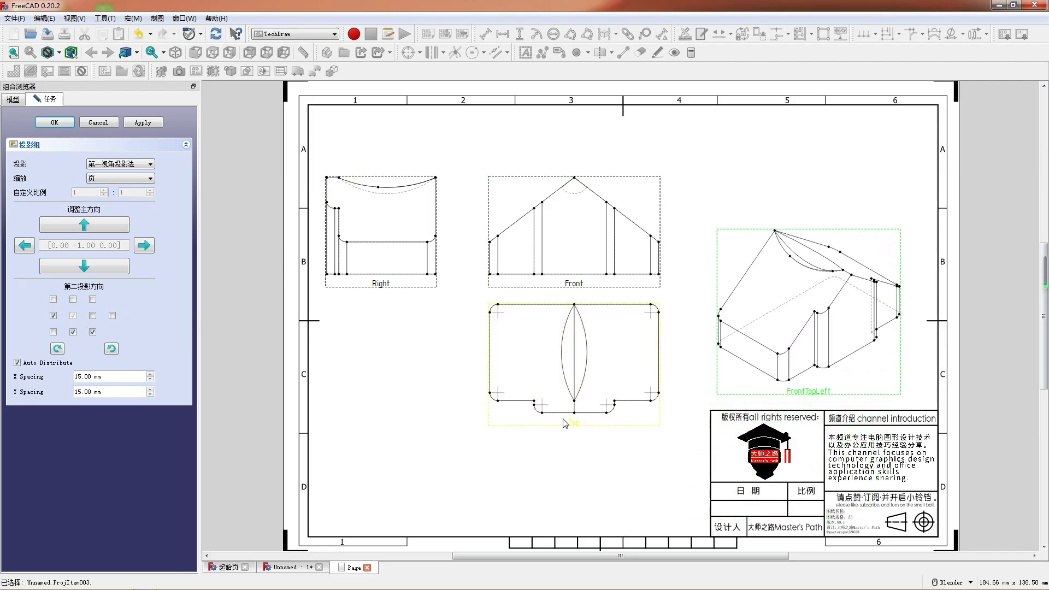
drag(565, 422, 572, 485)
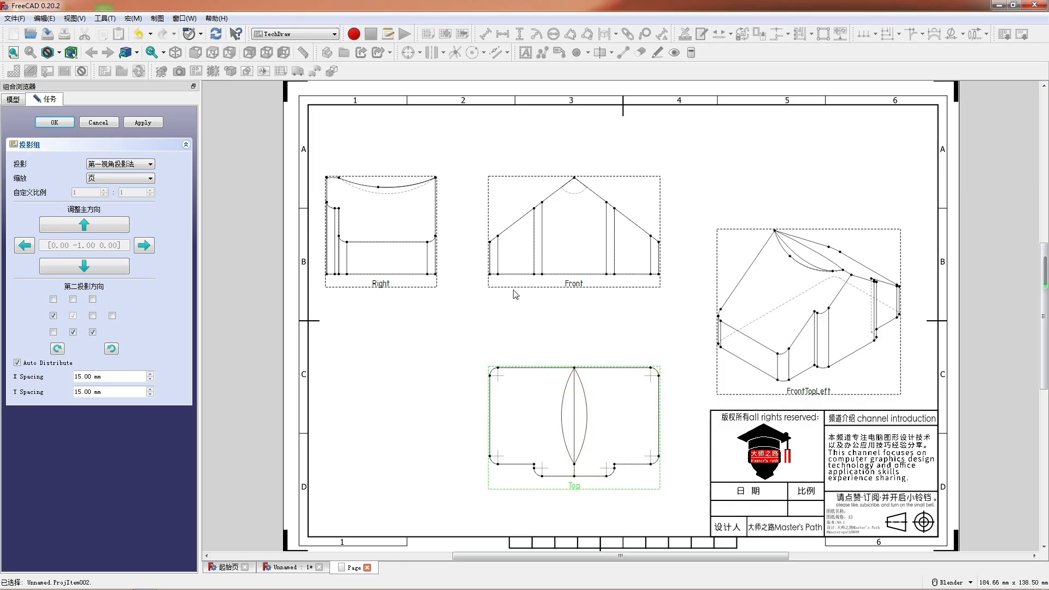
click(52, 122)
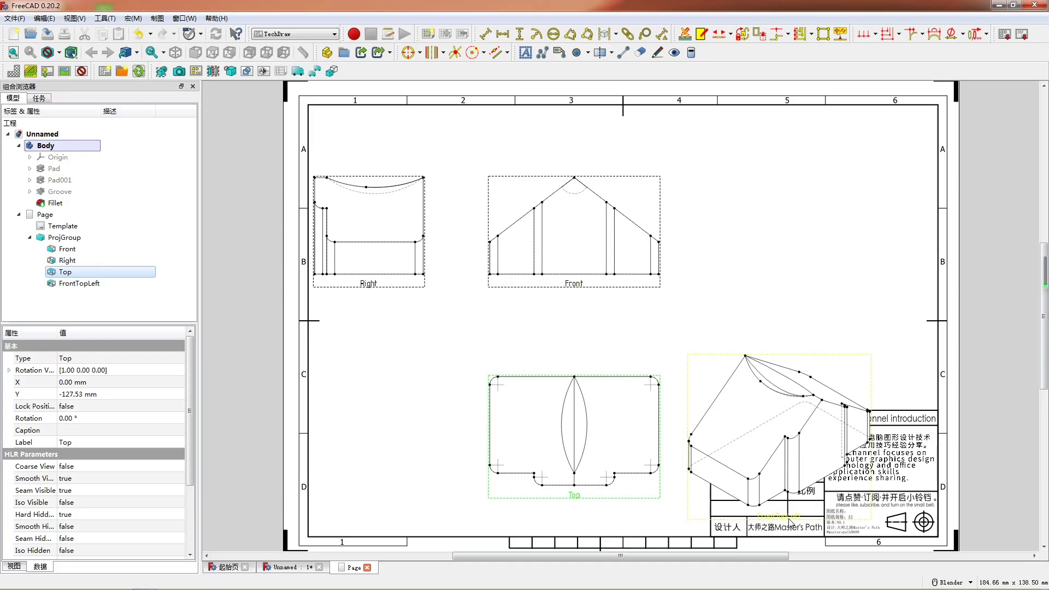
Reposition the FrontTopLeft view above the title block and set its Lock Position to true
click(786, 468)
drag(786, 468, 819, 358)
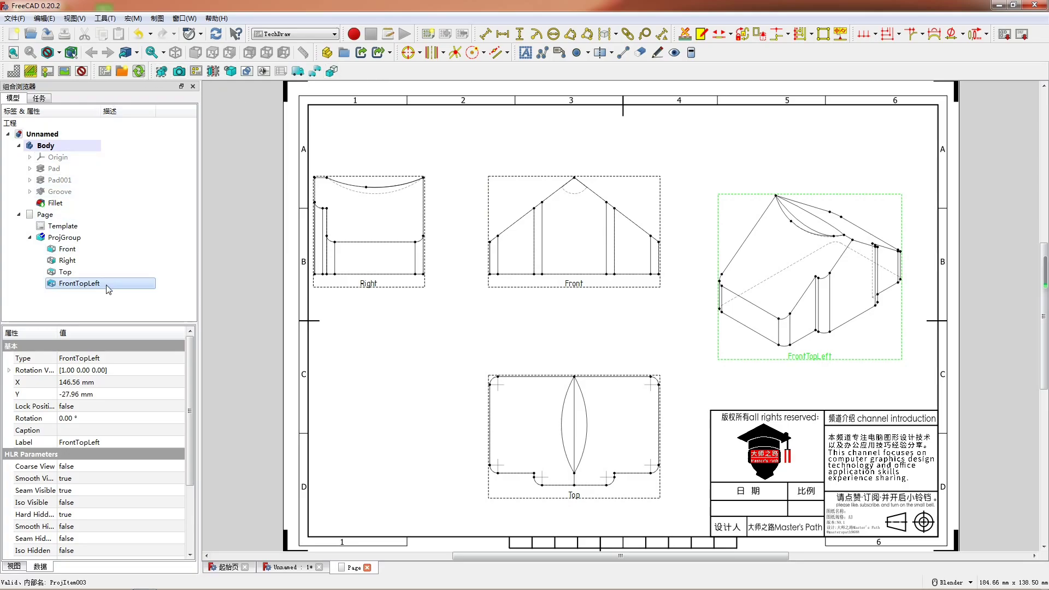
click(92, 410)
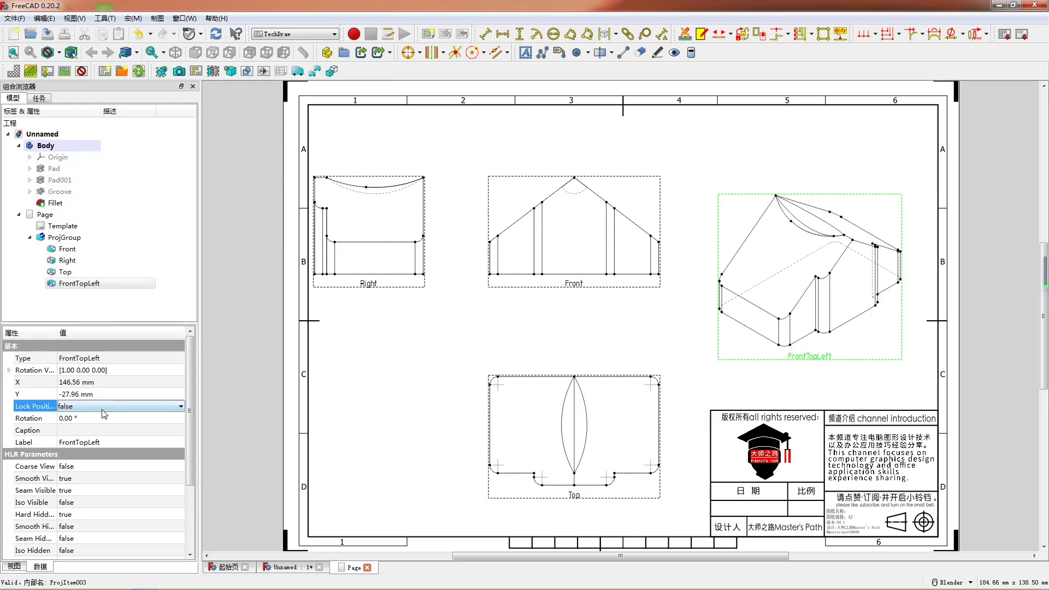
click(104, 410)
click(104, 424)
Move the Right view closer to the Front view and set its Lock Position to true
click(397, 284)
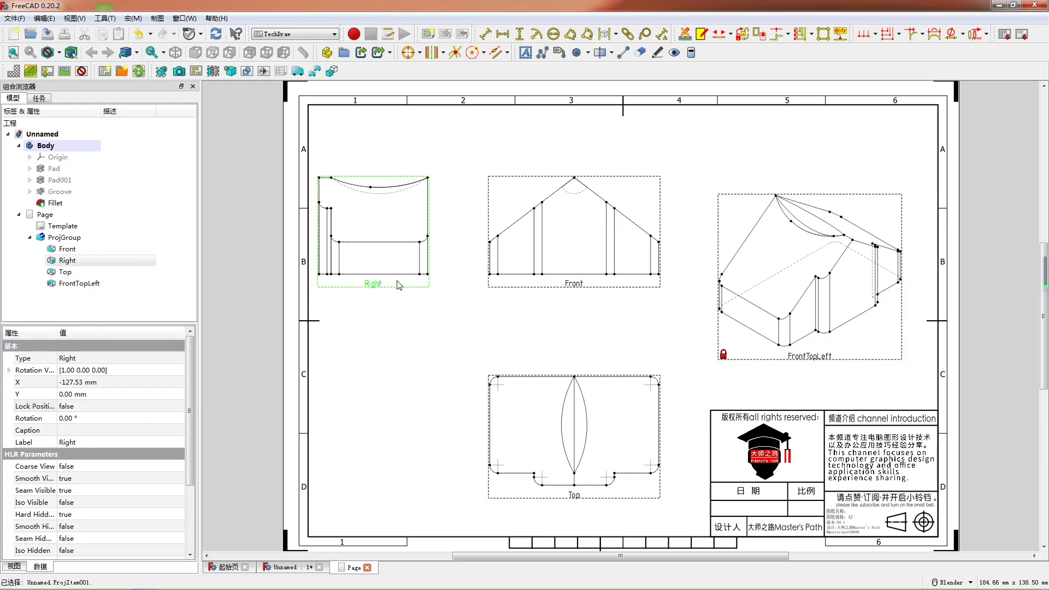
drag(397, 284, 391, 286)
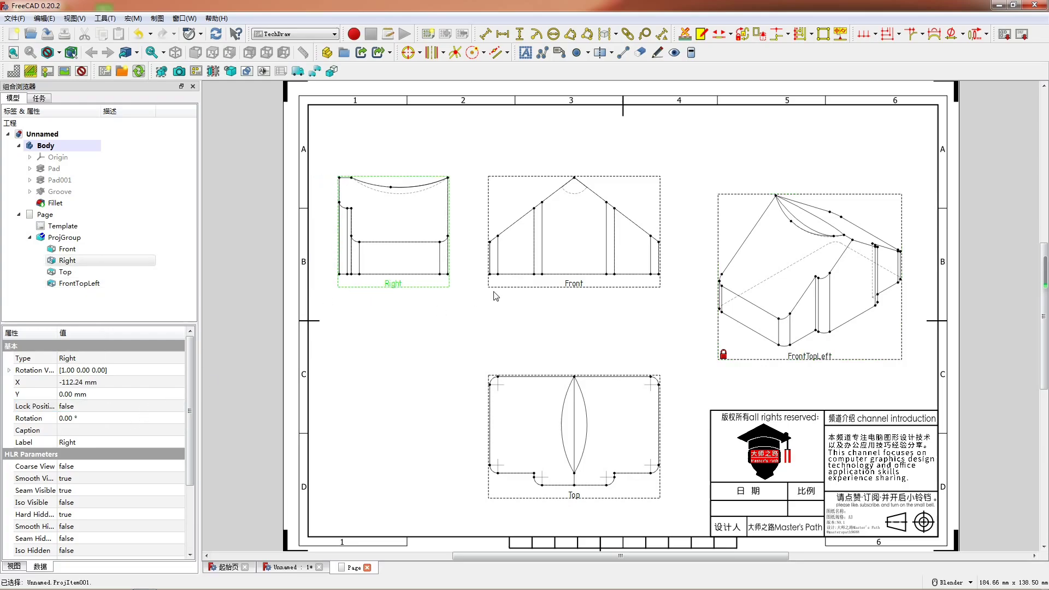
click(134, 407)
click(134, 407)
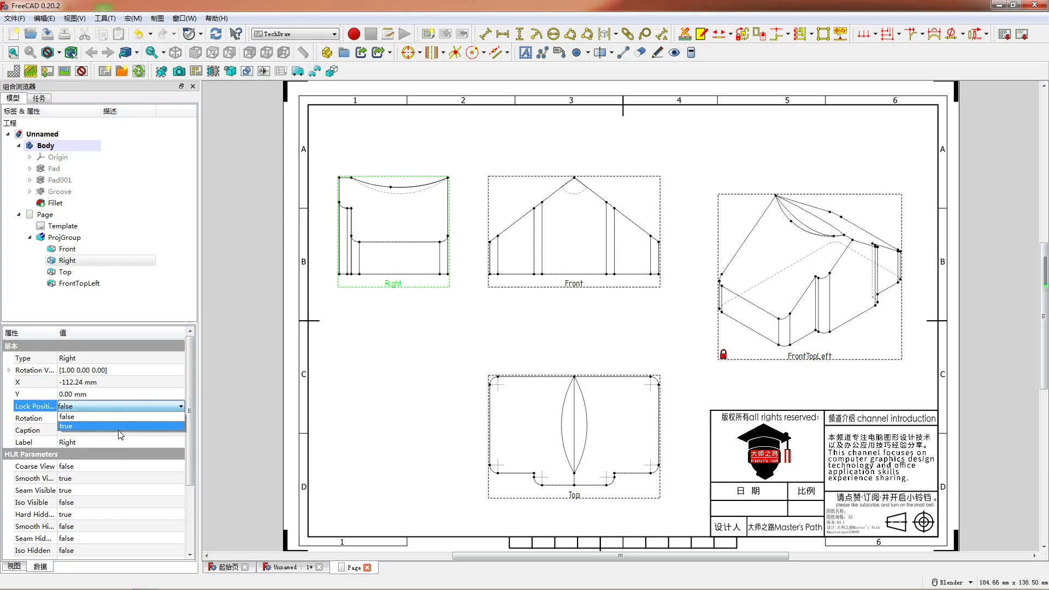
click(118, 427)
Lock the Top view by setting its Lock Position to true
click(488, 492)
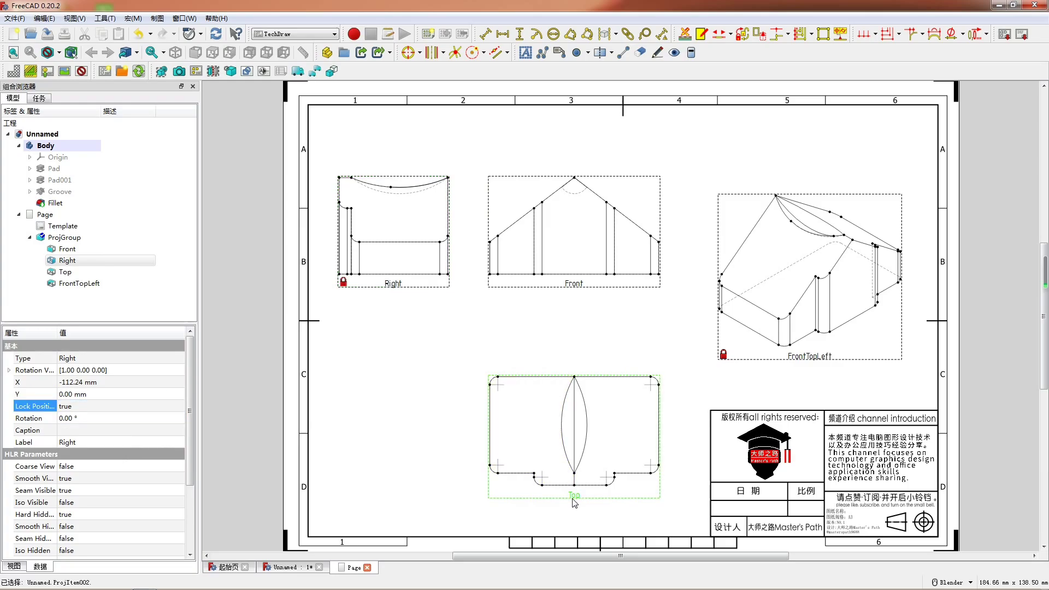
click(120, 407)
click(118, 407)
click(115, 425)
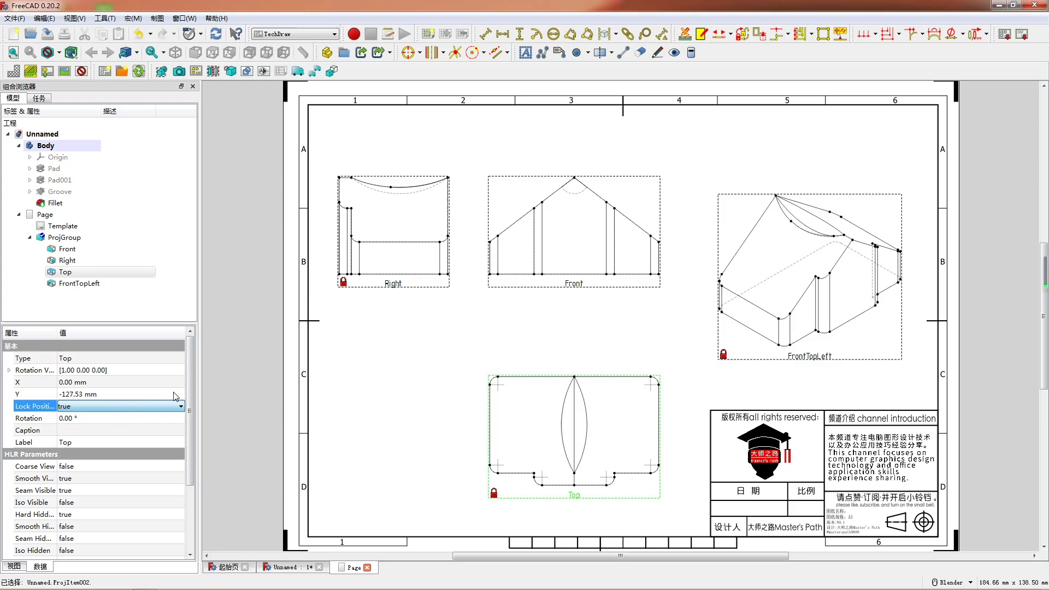
Create a section view of the Front view with identifier A, using a vertical cutting plane through the ridge
click(561, 335)
click(583, 287)
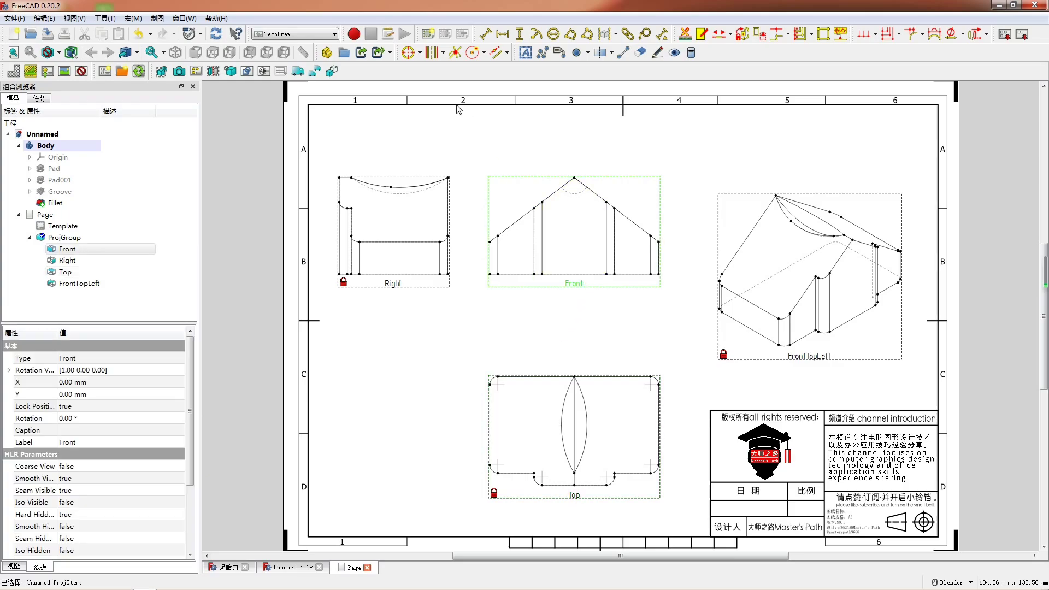
click(213, 72)
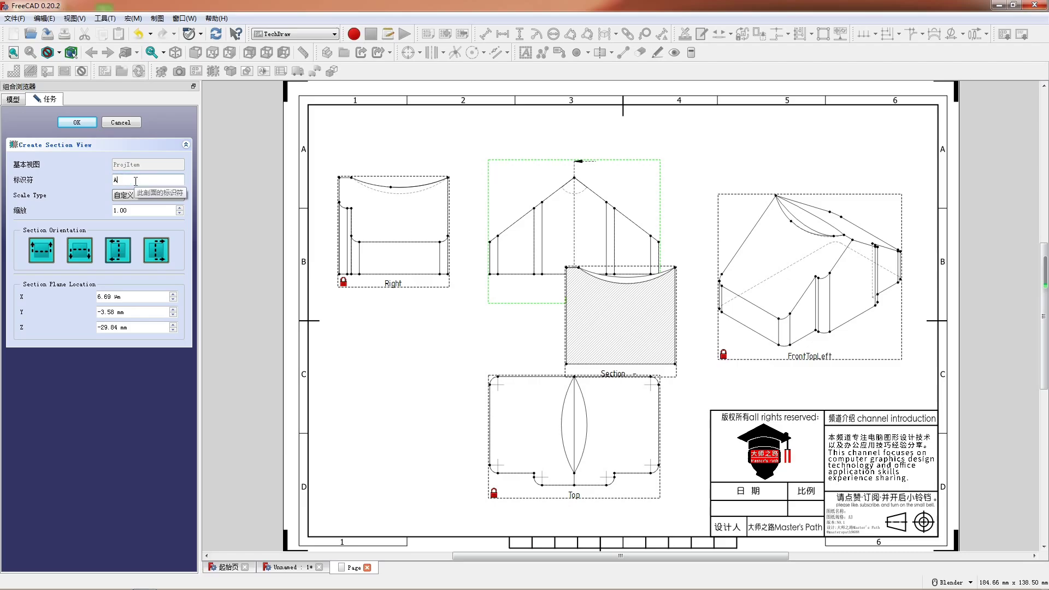
click(78, 122)
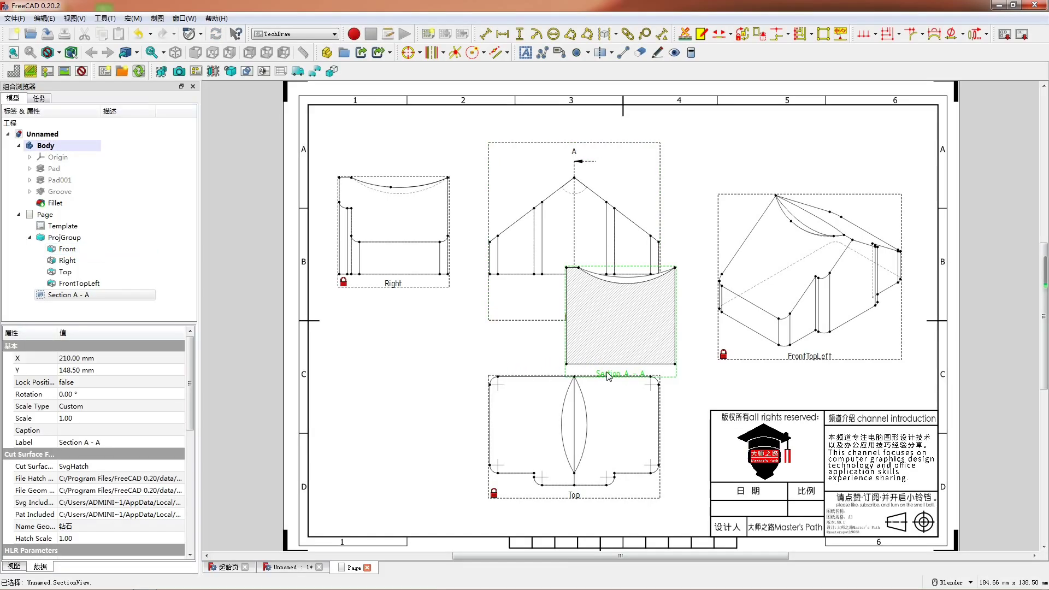
Move the Section A - A view directly below the Right view and set its Lock Position to true
drag(584, 379, 381, 495)
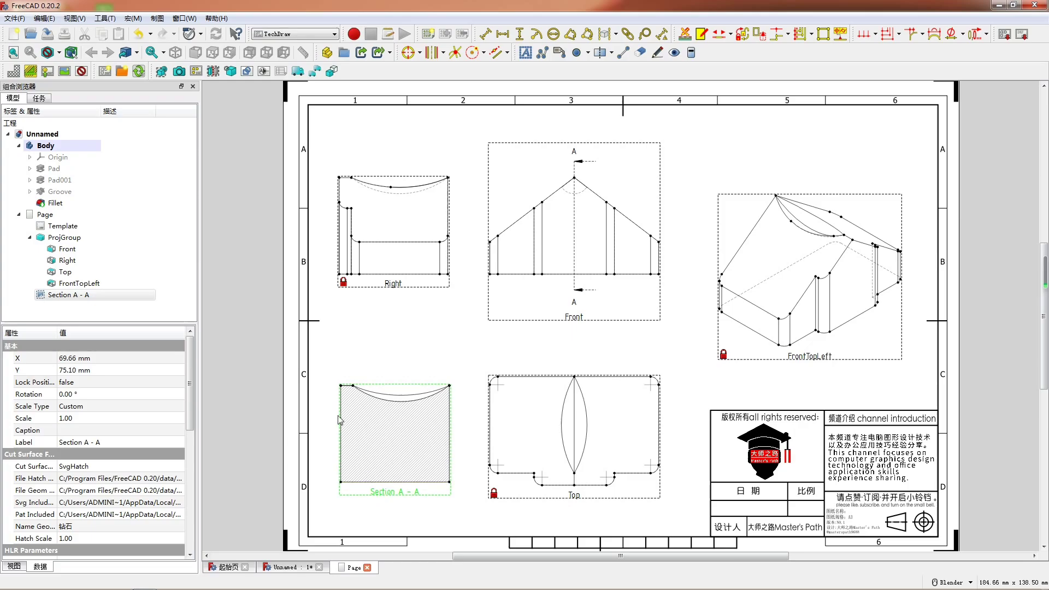
click(663, 229)
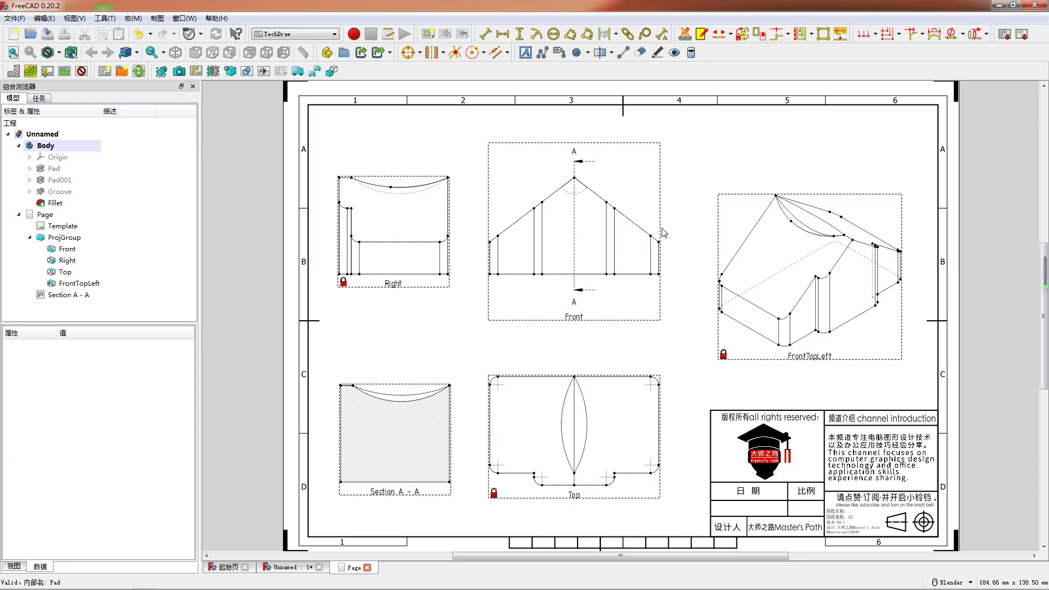
click(399, 493)
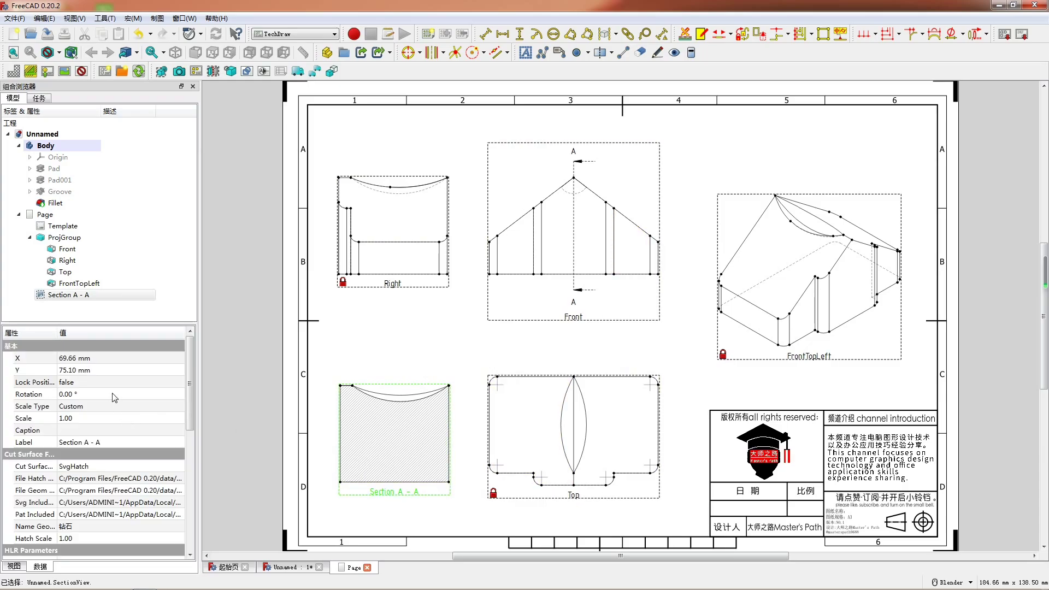
click(132, 382)
click(137, 403)
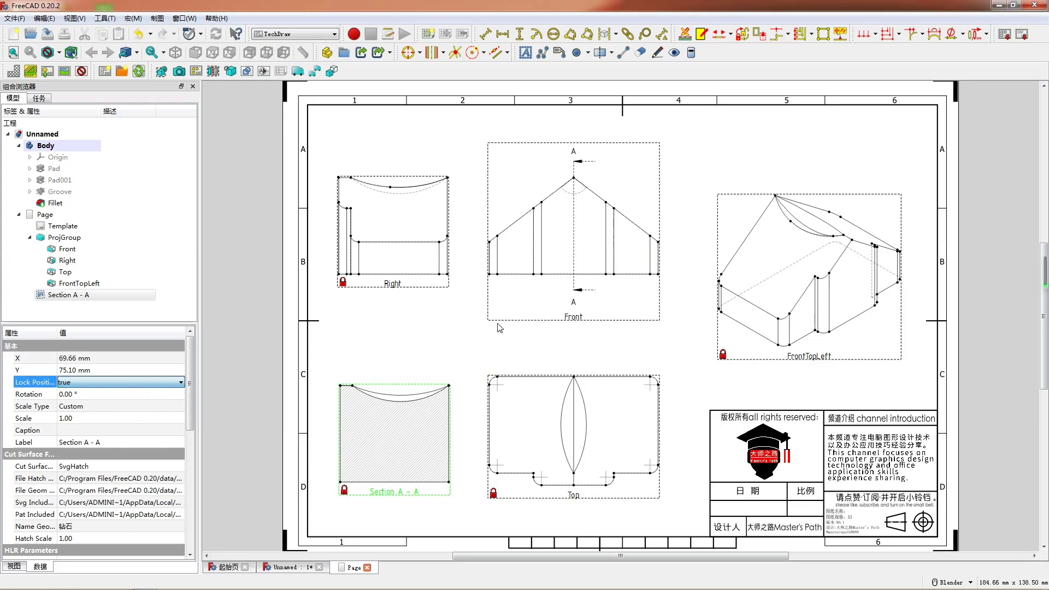
Dimension the Front view's overall width below its base and the height of its short side wall beside the view
click(658, 274)
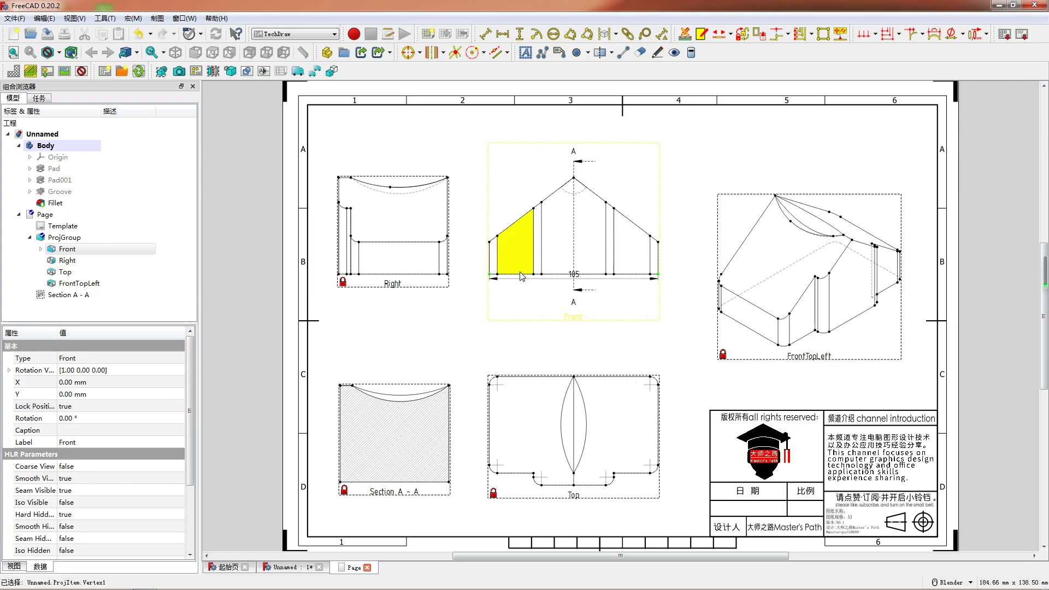
key(h)
drag(574, 288, 574, 291)
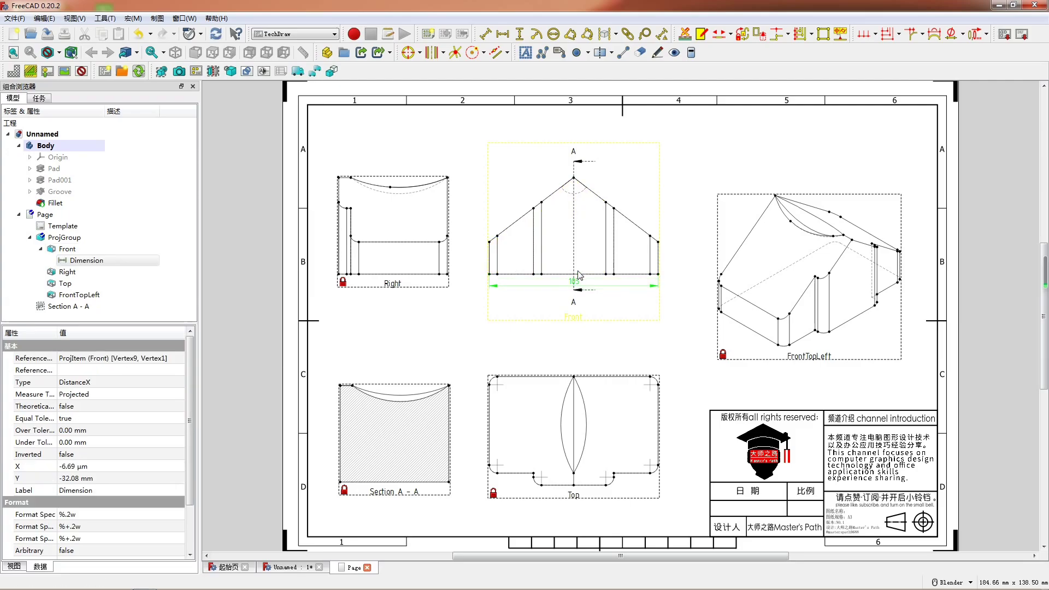
click(490, 252)
key(v)
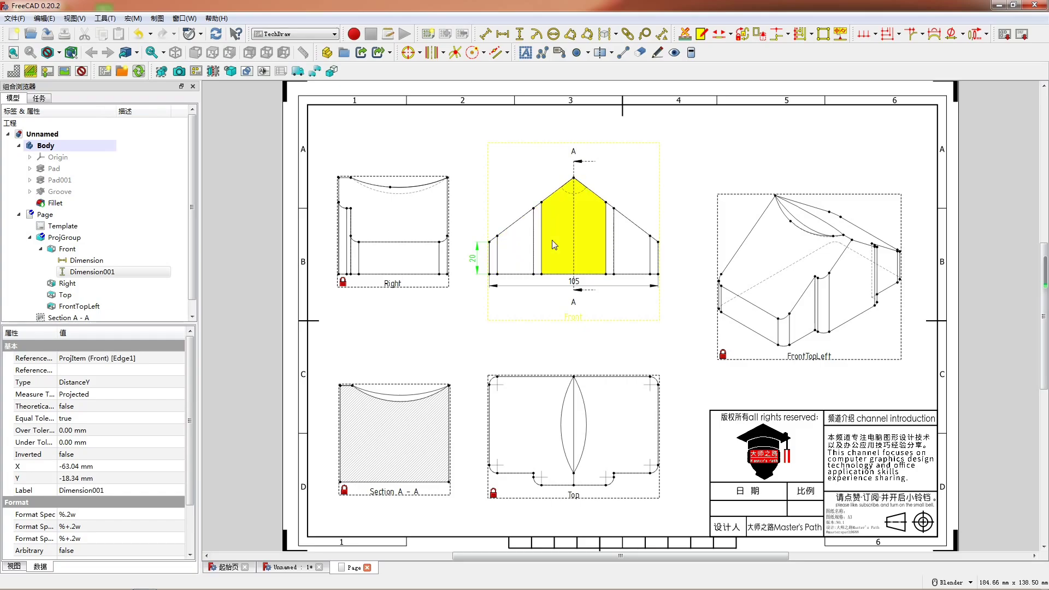
Examine the Front and Right views for edges that still need dimensions
scroll(565, 180, up, 2)
click(565, 175)
scroll(557, 306, up, 3)
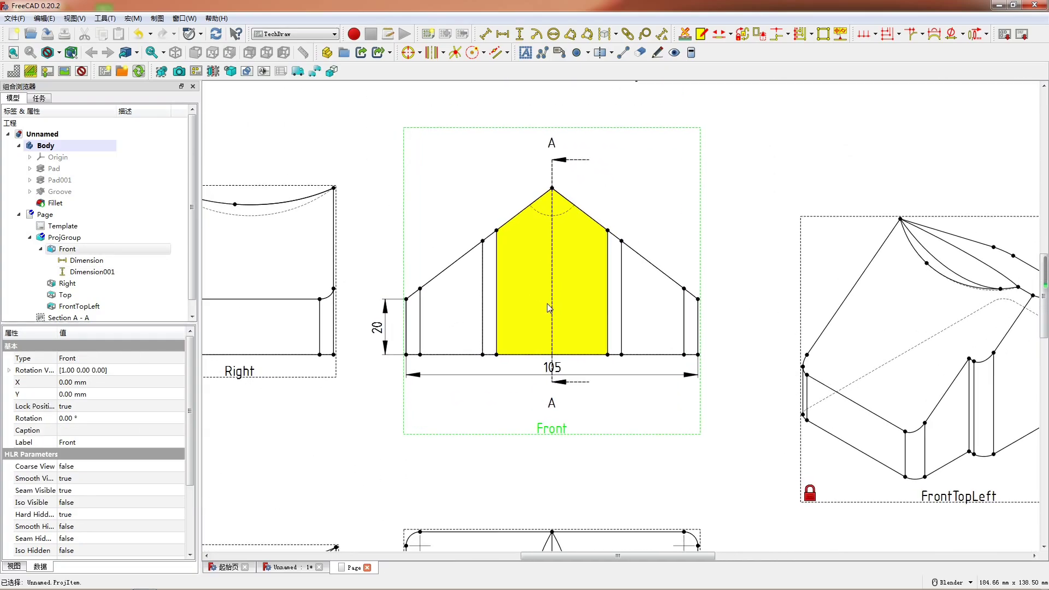
scroll(511, 310, down, 5)
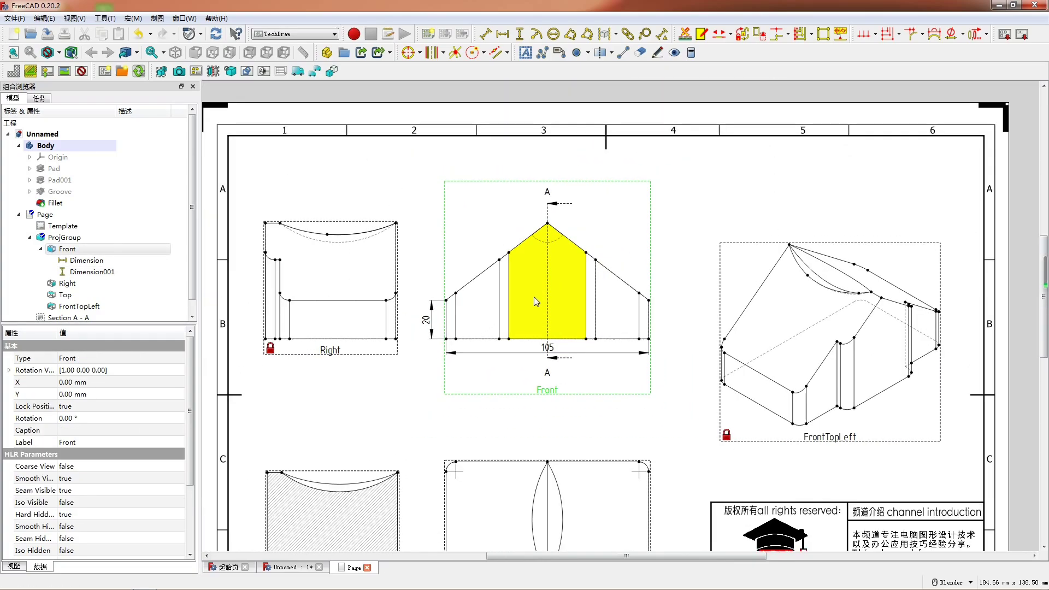
middle_drag(492, 265, 505, 252)
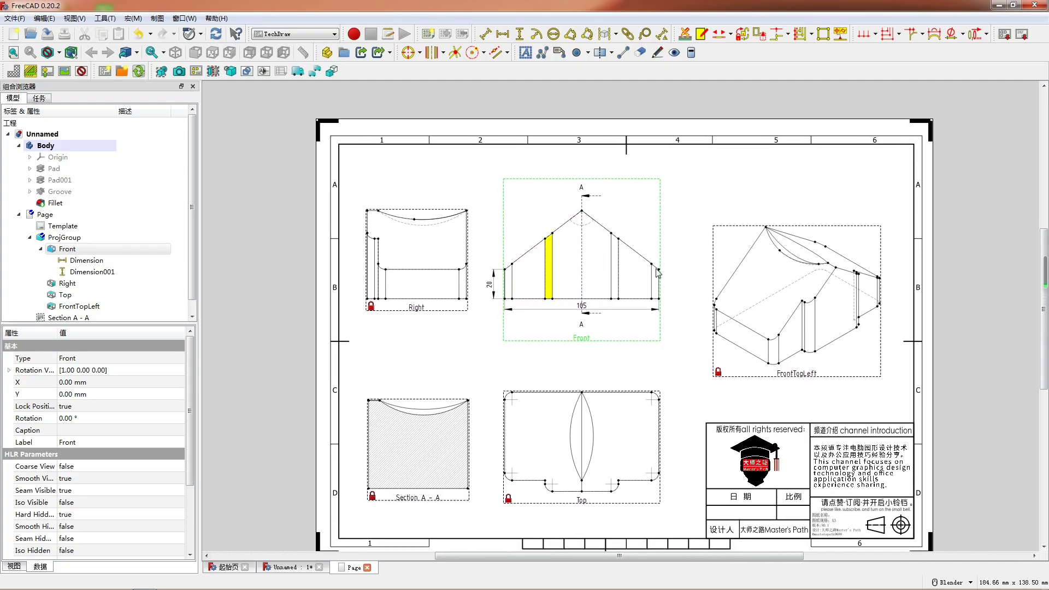
scroll(379, 265, up, 1)
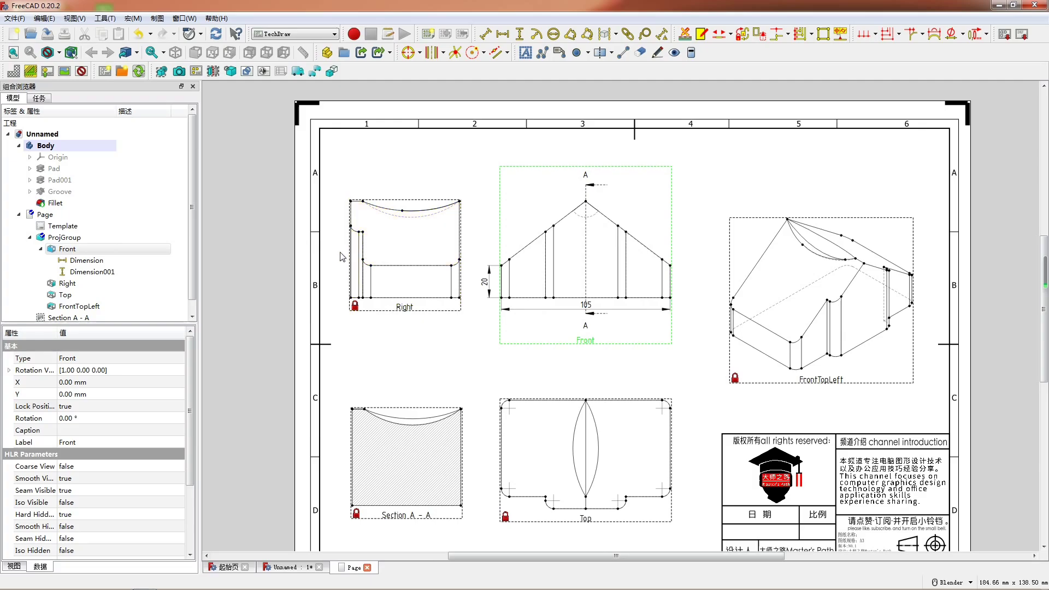
scroll(410, 276, up, 3)
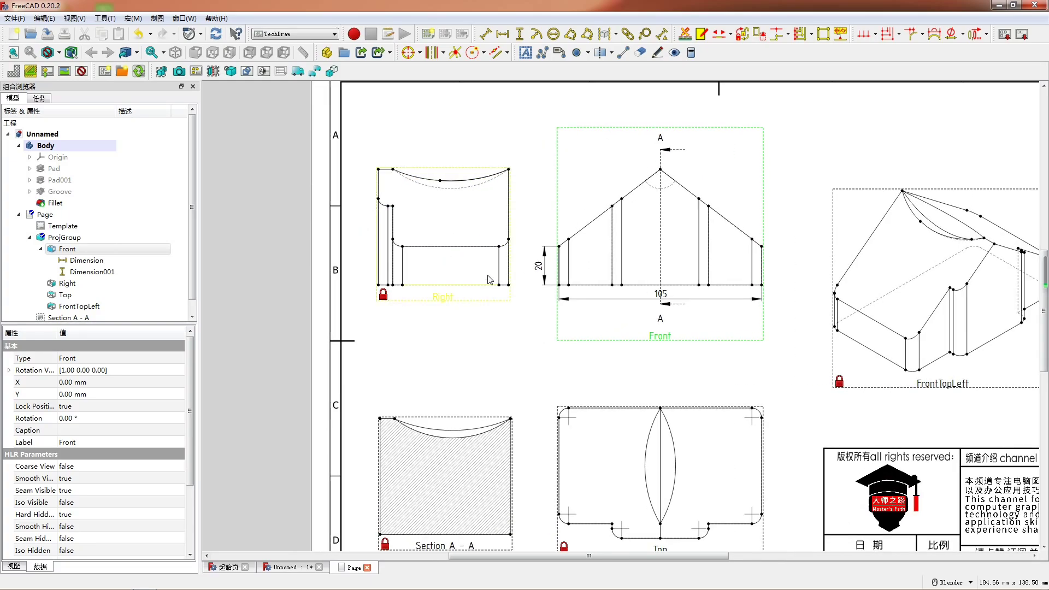
scroll(469, 282, right, 5)
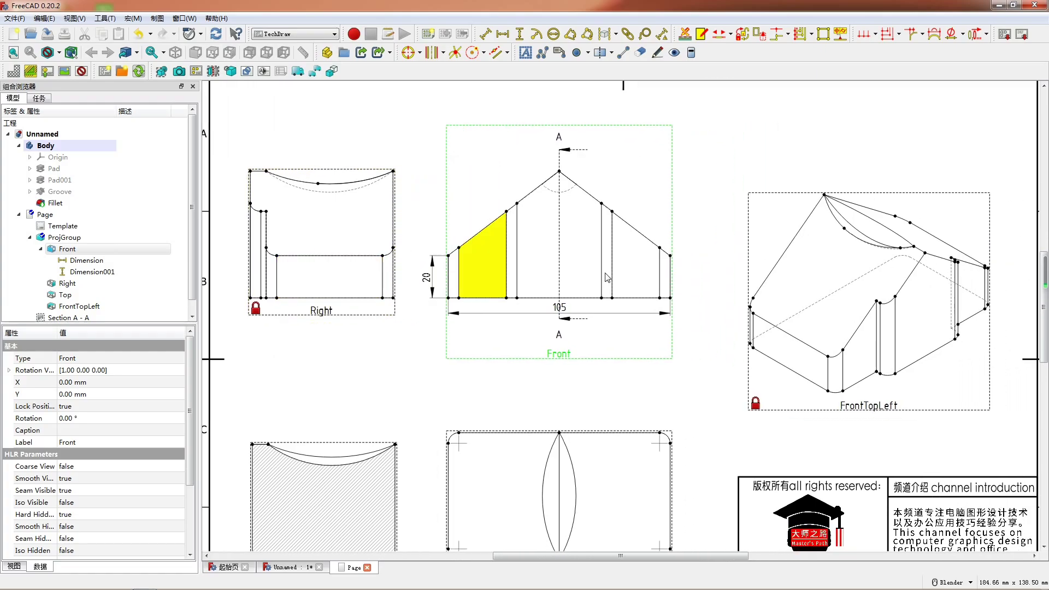
scroll(534, 285, down, 5)
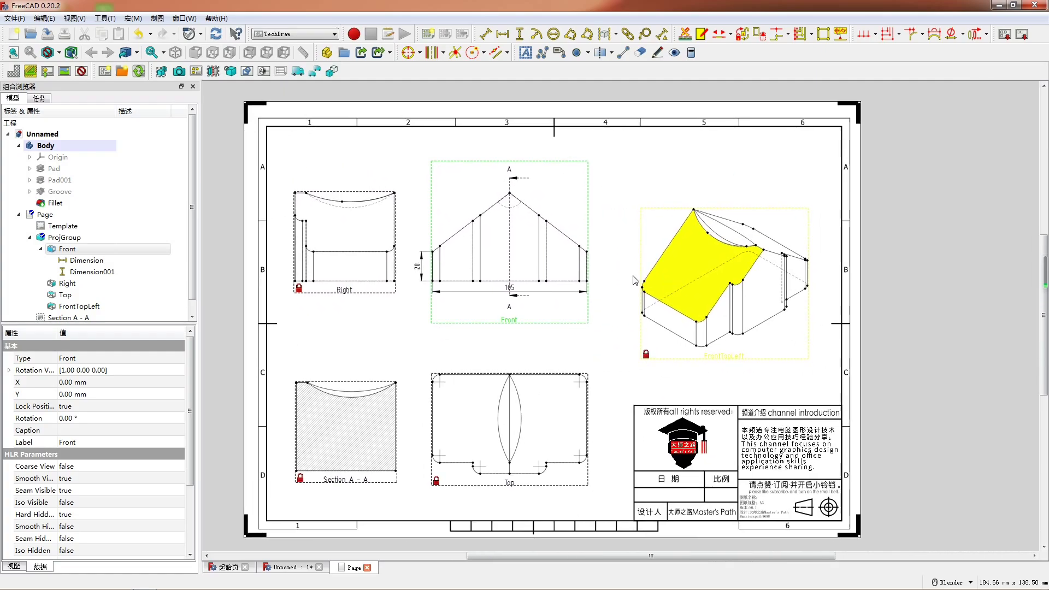
scroll(521, 236, up, 2)
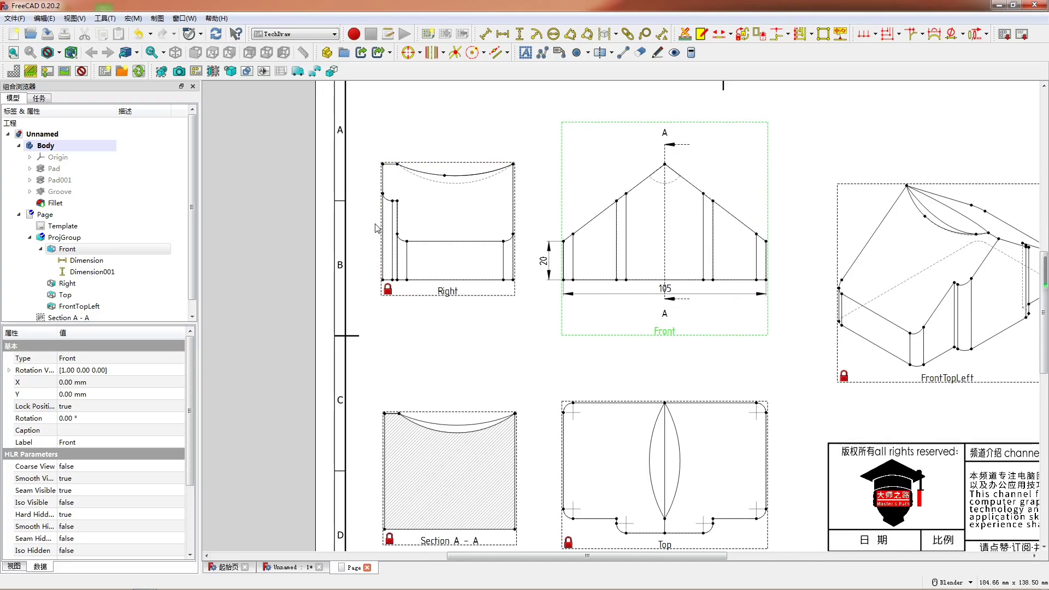
Try to add diameter and angle dimensions to the solid groove curve in the Right view
click(428, 173)
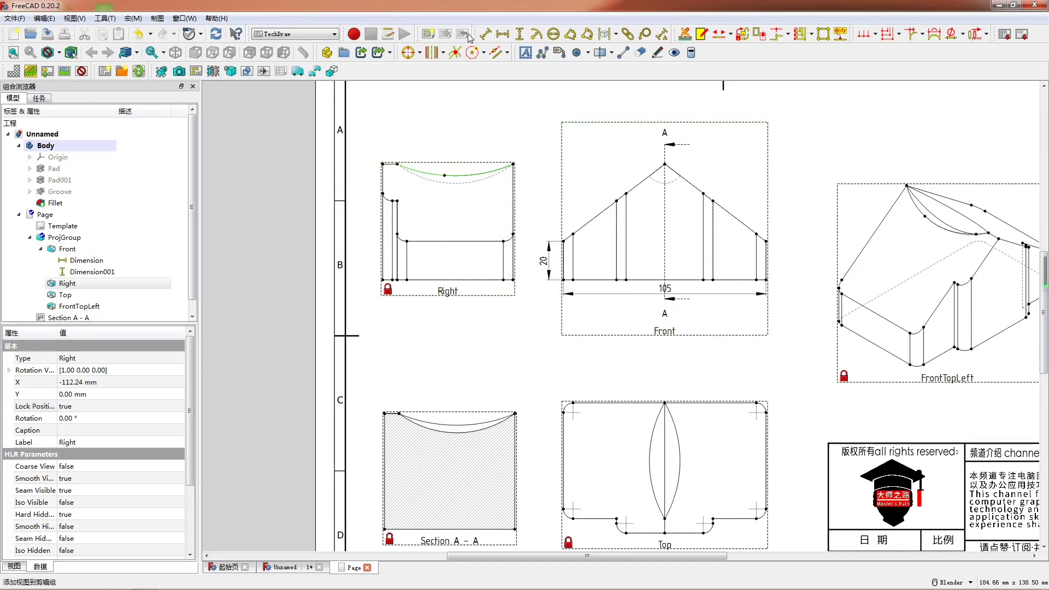
click(553, 35)
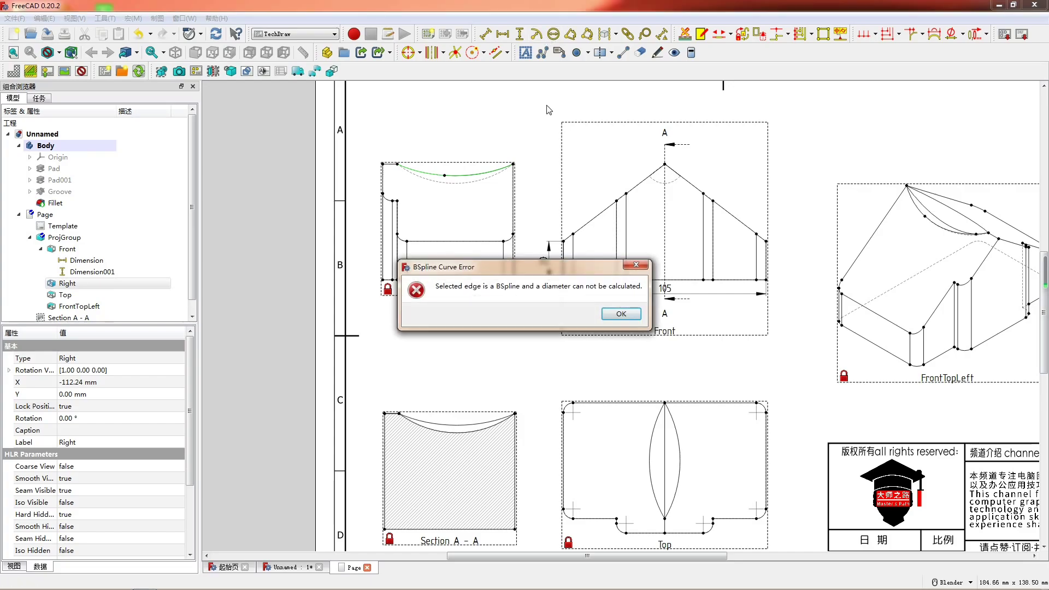
click(645, 269)
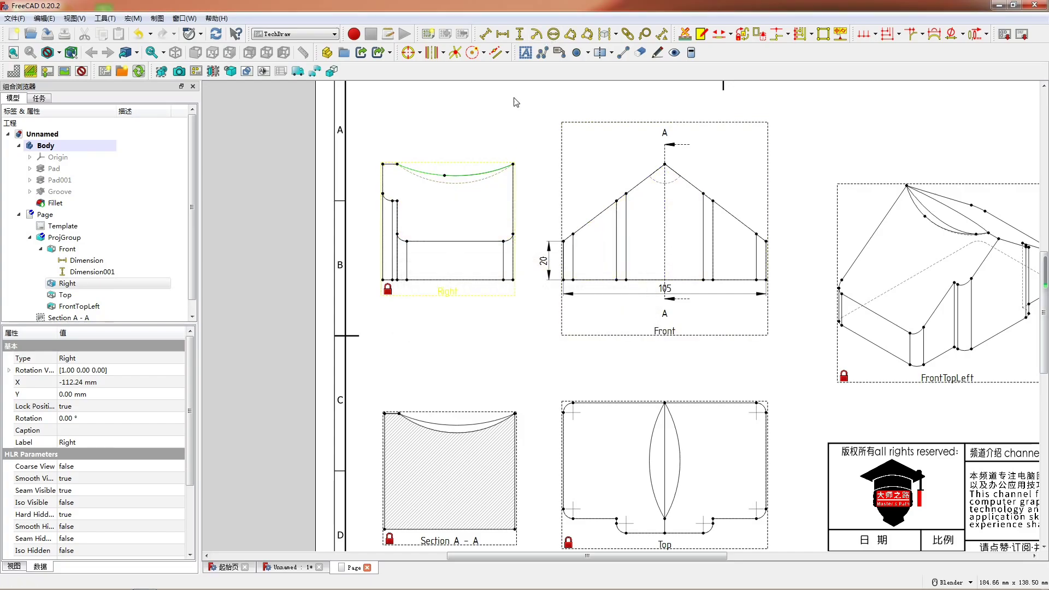
click(574, 36)
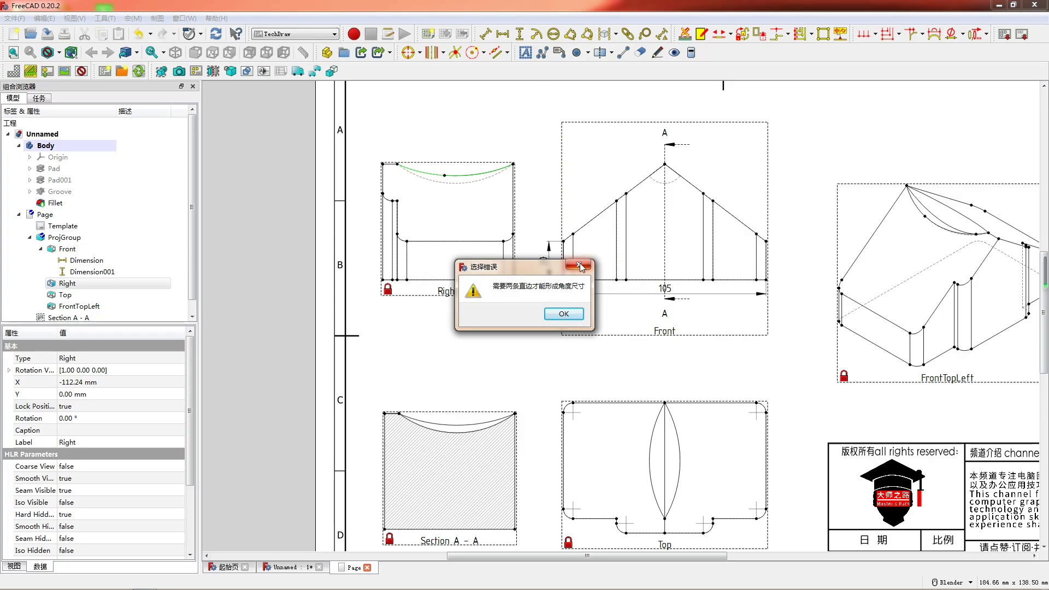
click(579, 266)
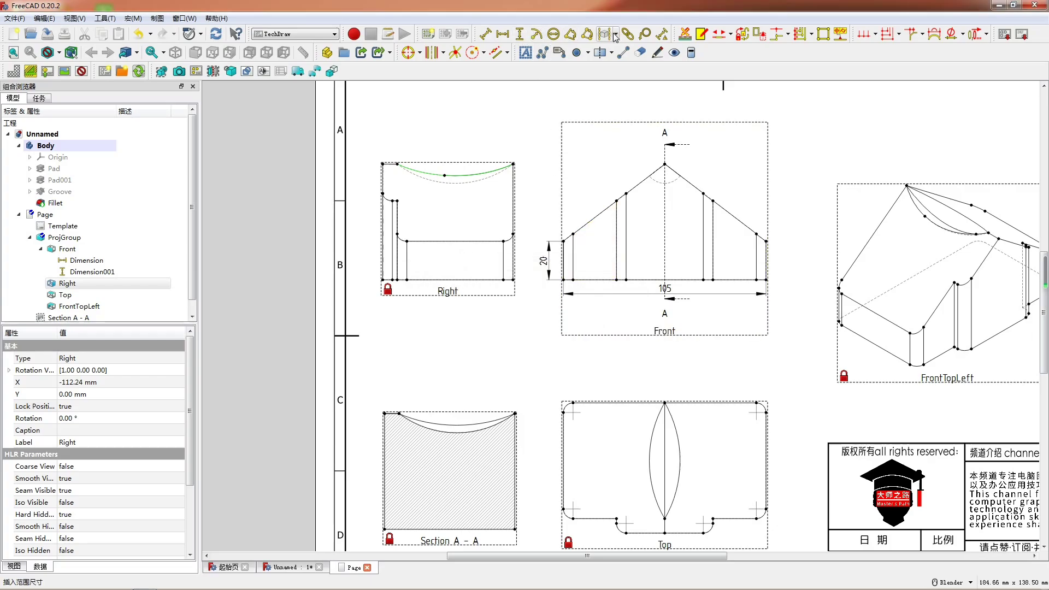
click(554, 36)
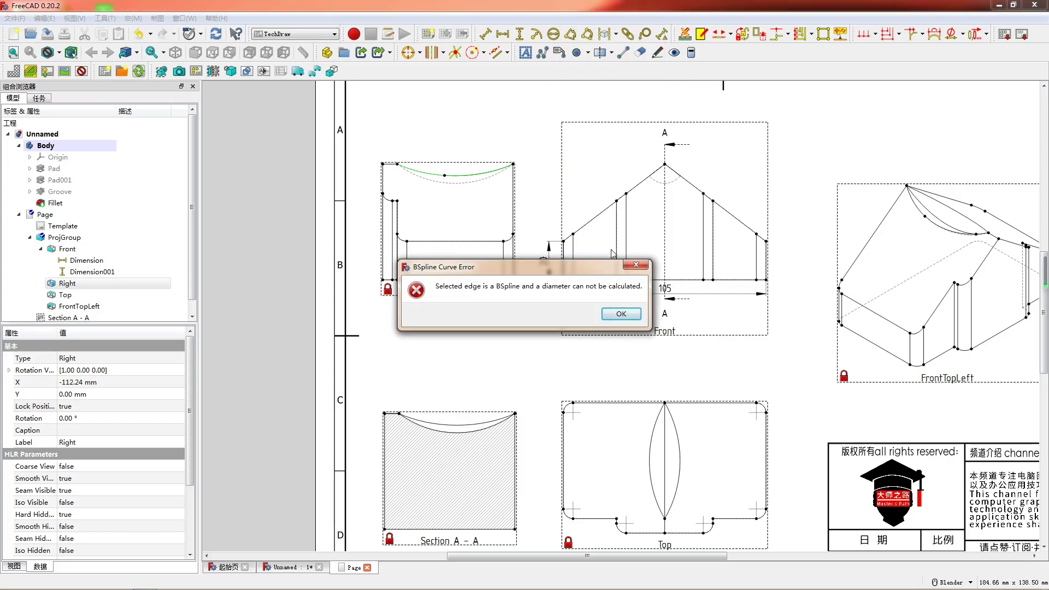
click(638, 263)
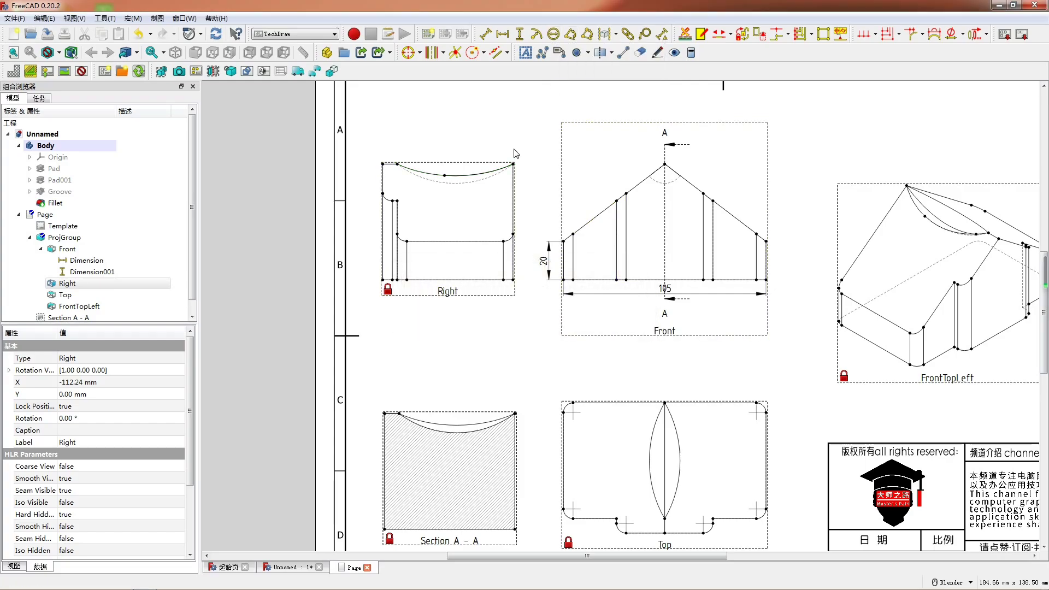
Add vertical dimensions in the Right view for the lower wall's height and the outer protrusion edge, placing the latter outside the outline
click(408, 254)
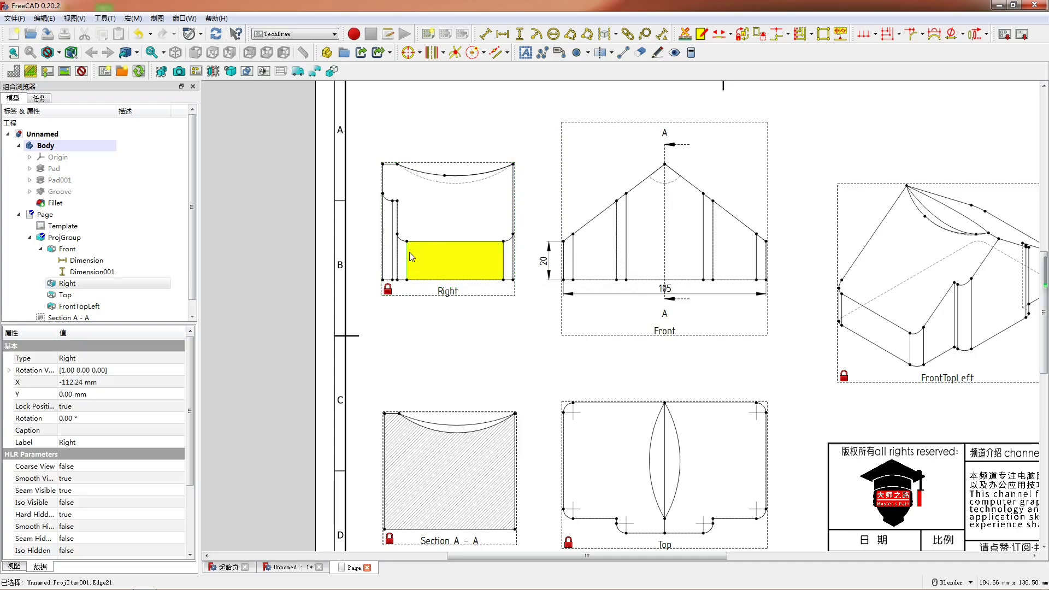
click(519, 33)
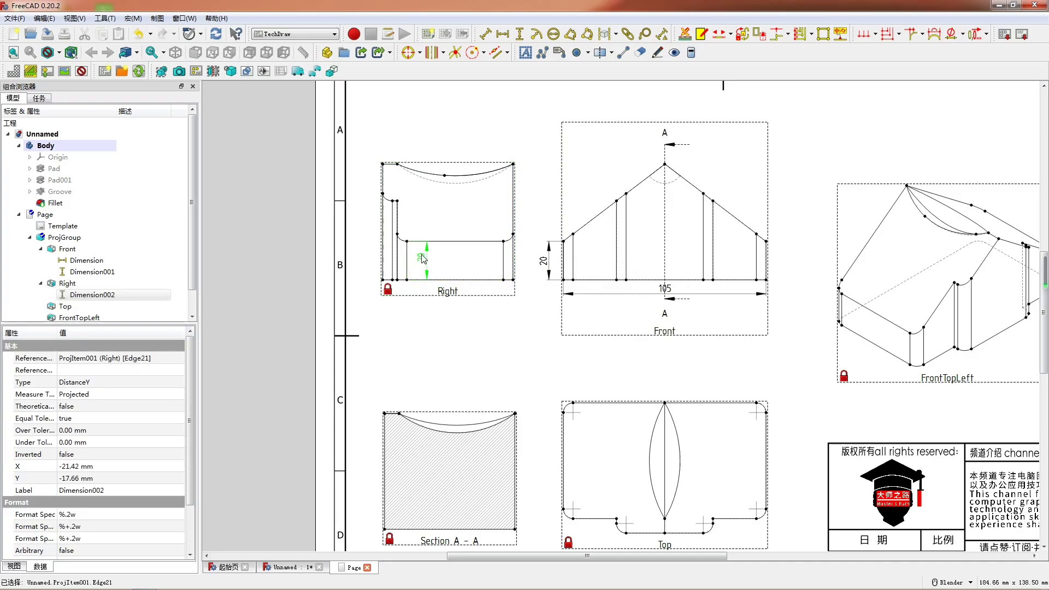
click(383, 213)
key(v)
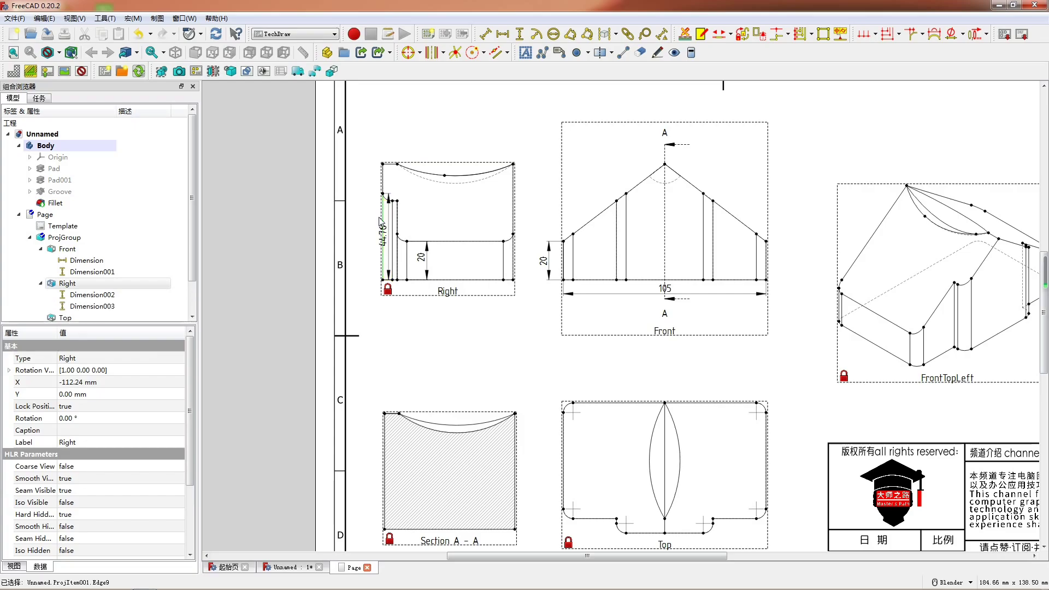
drag(381, 230, 371, 219)
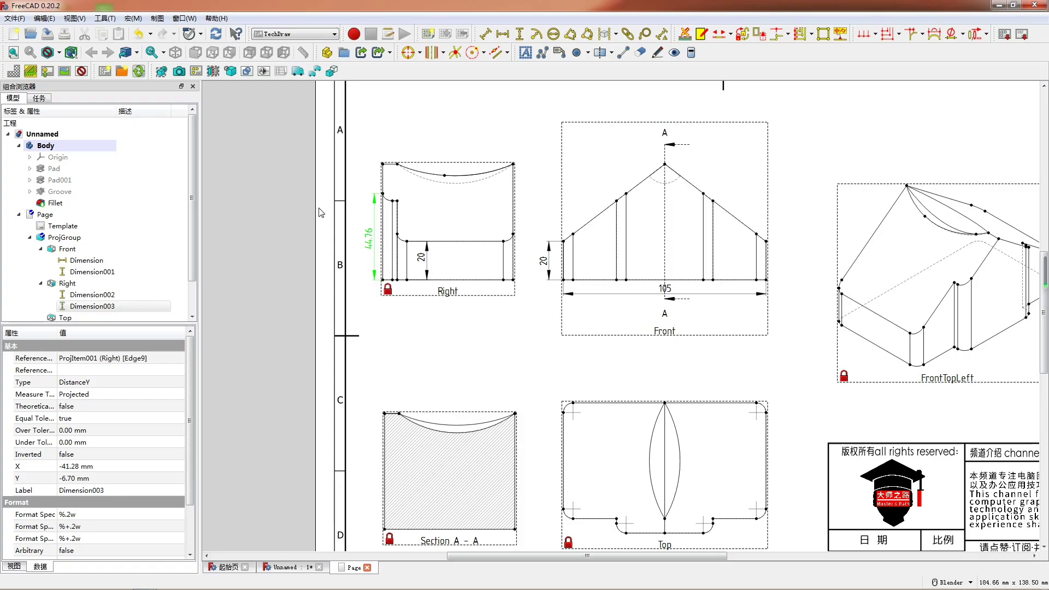
Add horizontal dimensions in the Right view across the upper ends of the ledge's fillets and for the short bottom edge beneath the outline
scroll(467, 257, down, 4)
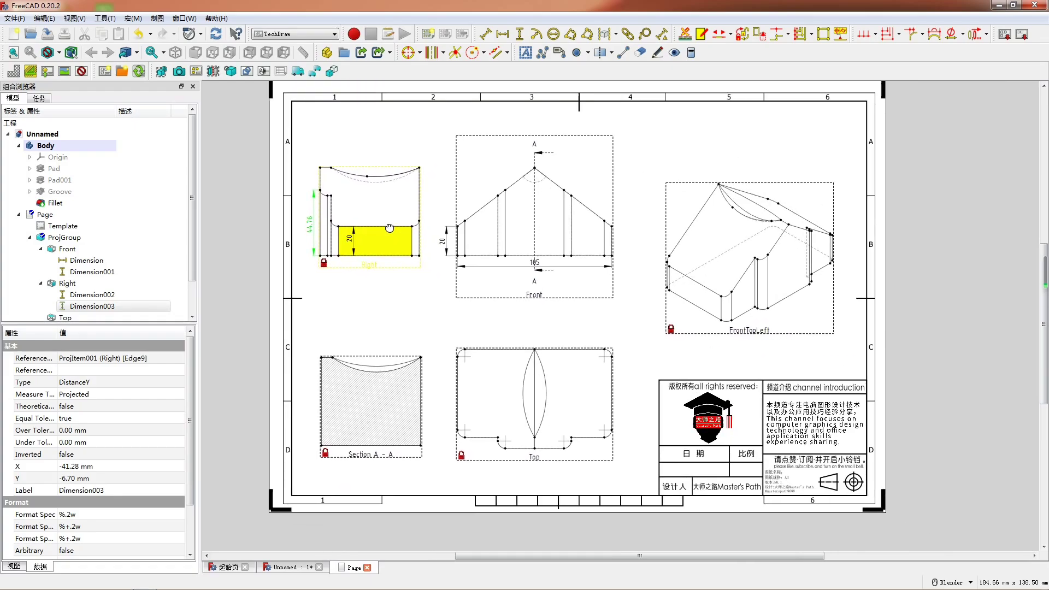
scroll(336, 223, up, 1)
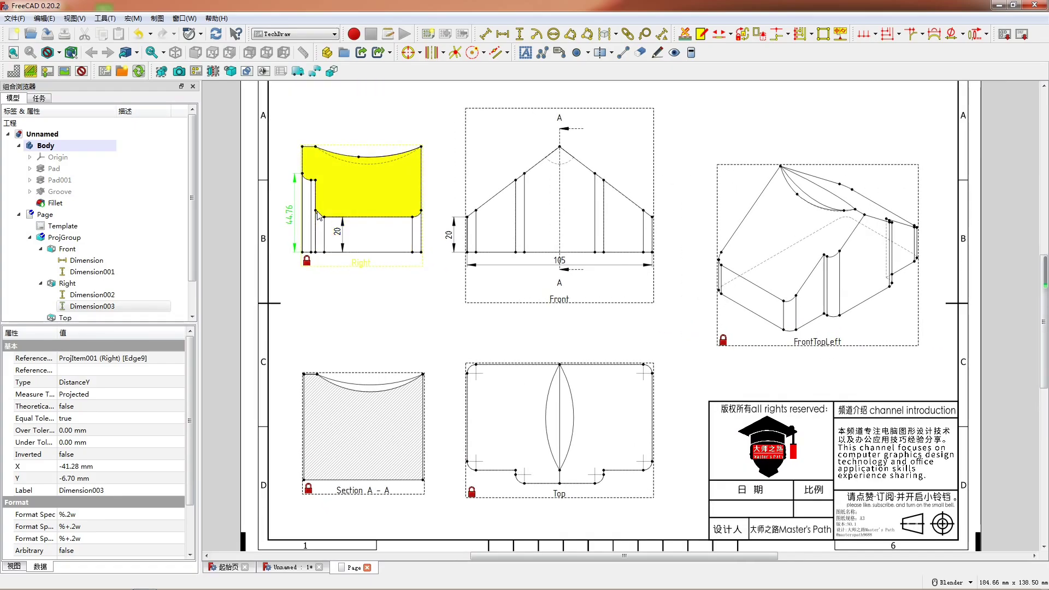
click(316, 211)
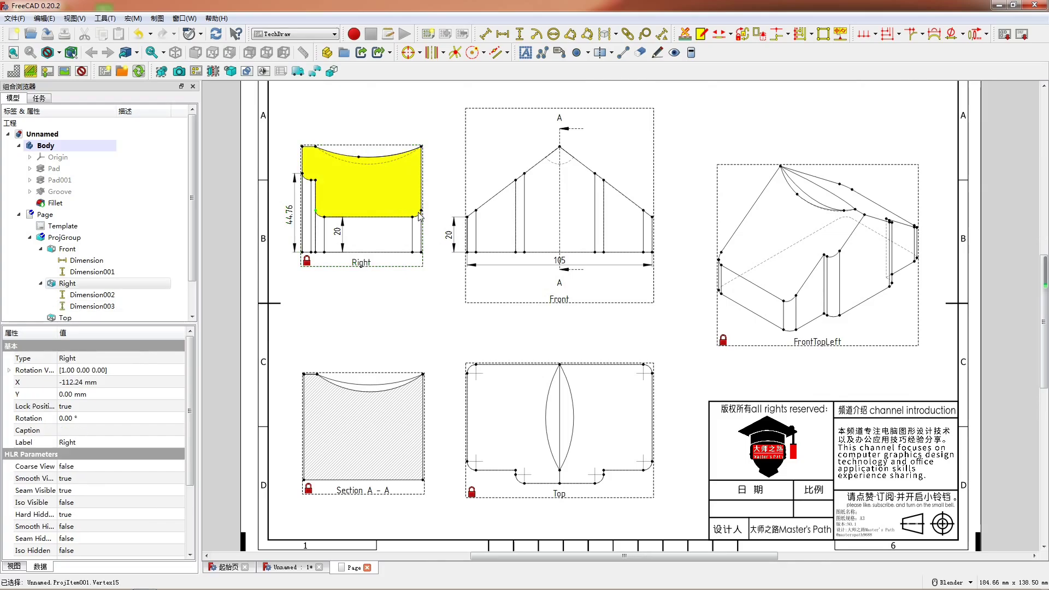
key(shift+h)
drag(371, 207, 376, 200)
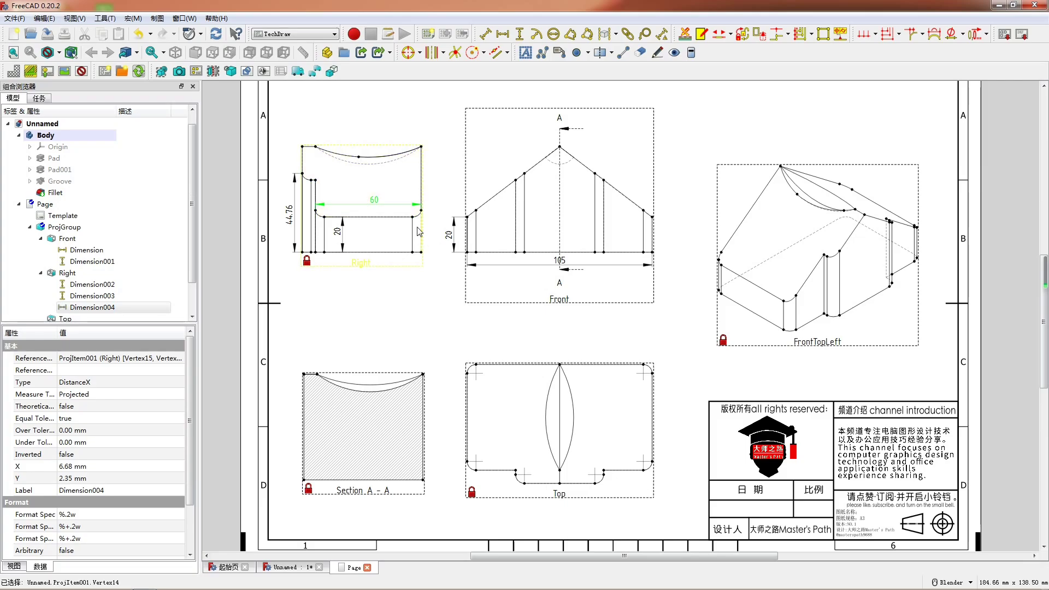
click(419, 255)
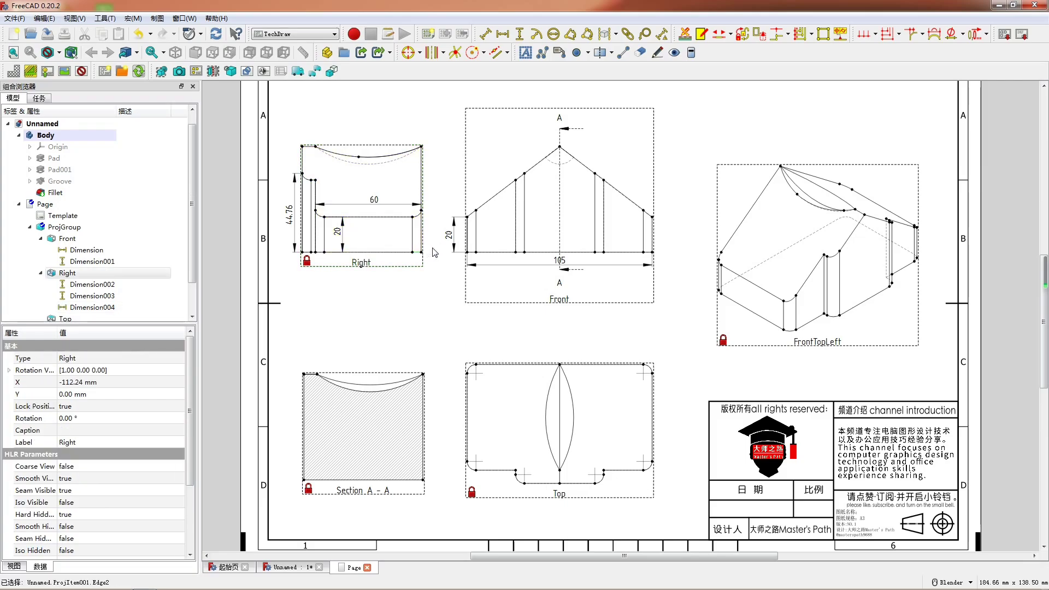
key(shift+h)
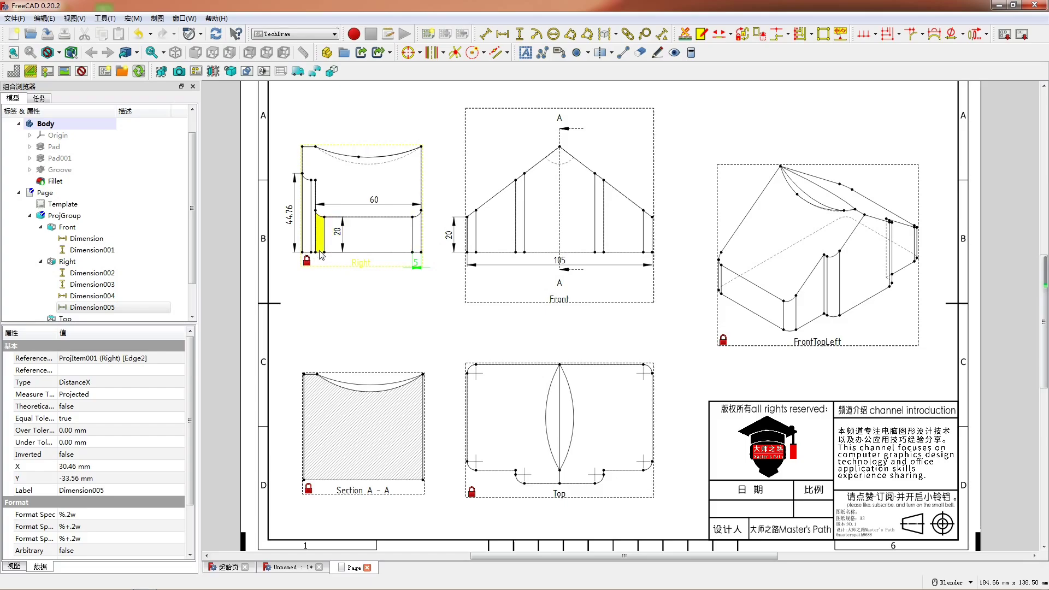
Try to add a diameter dimension to the groove's lower curve in the Section A-A view
scroll(321, 254, up, 1)
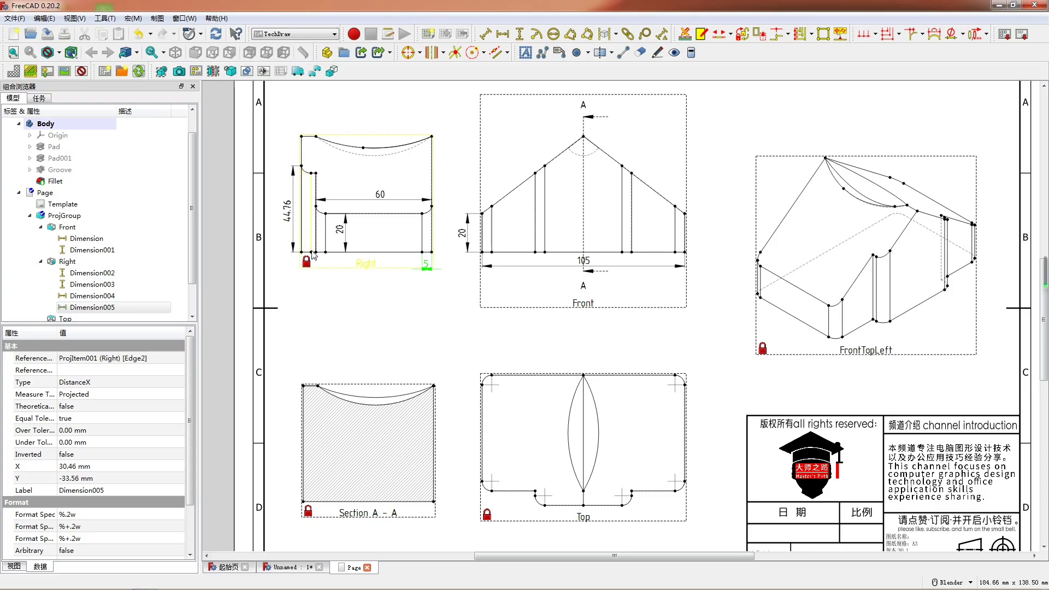
scroll(437, 238, down, 2)
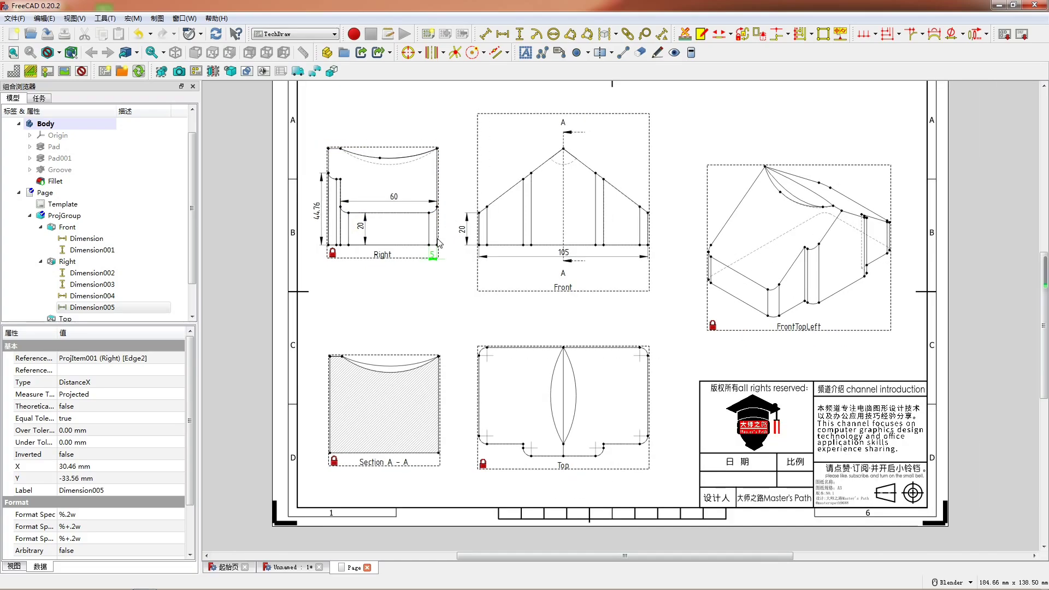
shift+middle_drag(418, 268, 421, 164)
scroll(414, 257, up, 2)
click(411, 267)
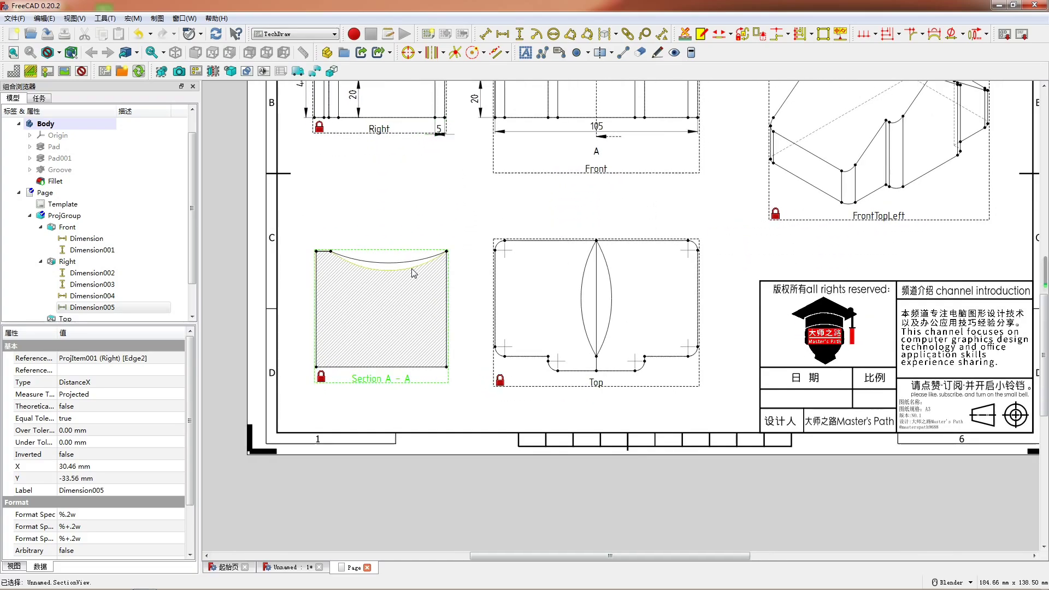
click(553, 34)
click(633, 269)
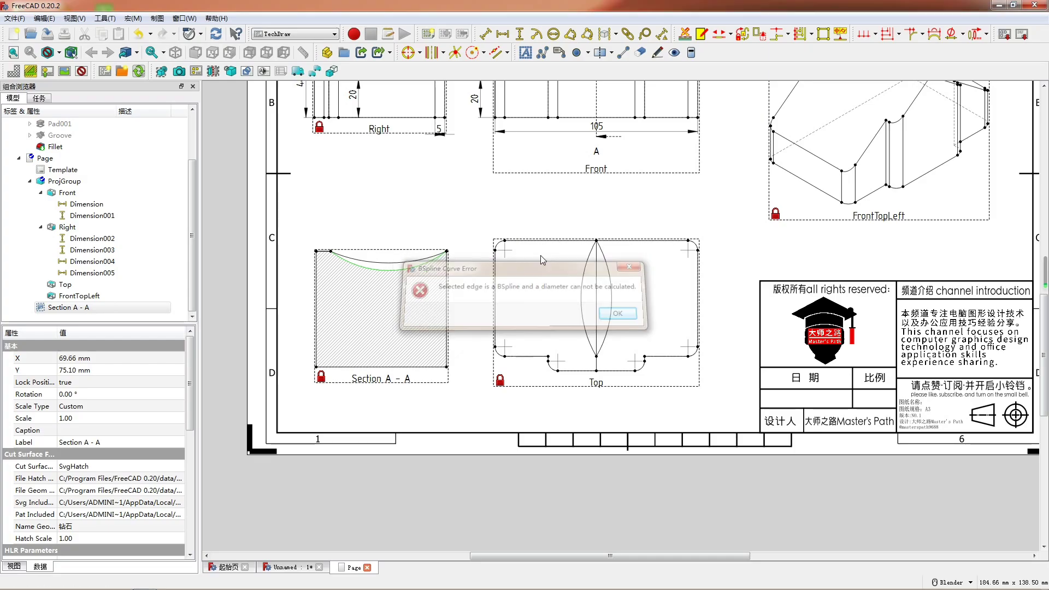
Add a horizontal dimension beneath the bottom edge and a vertical dimension outside the right edge of the Section A-A view
click(362, 368)
click(361, 367)
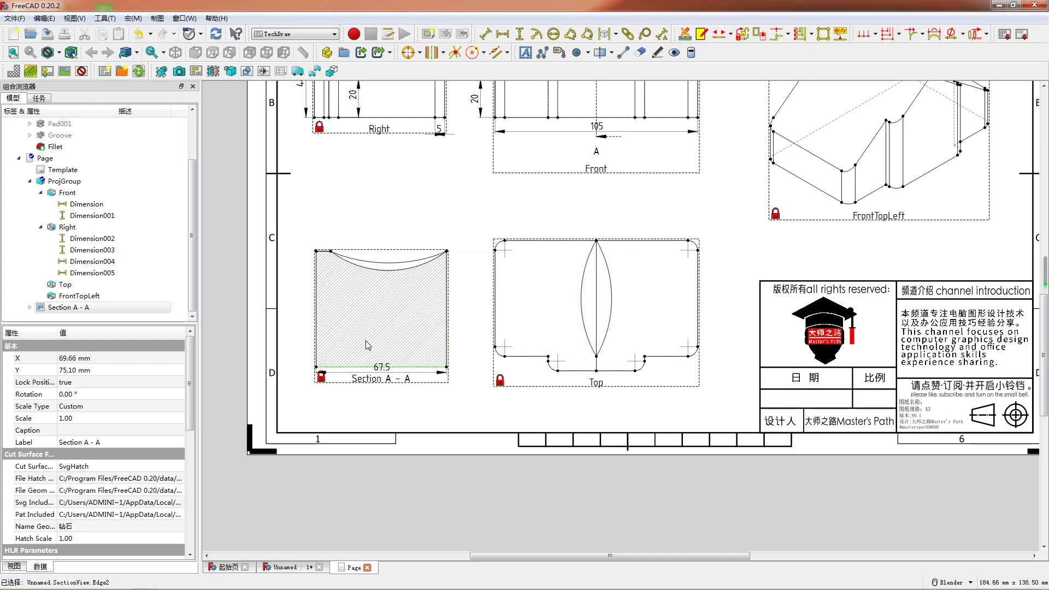
click(382, 375)
drag(383, 380, 382, 384)
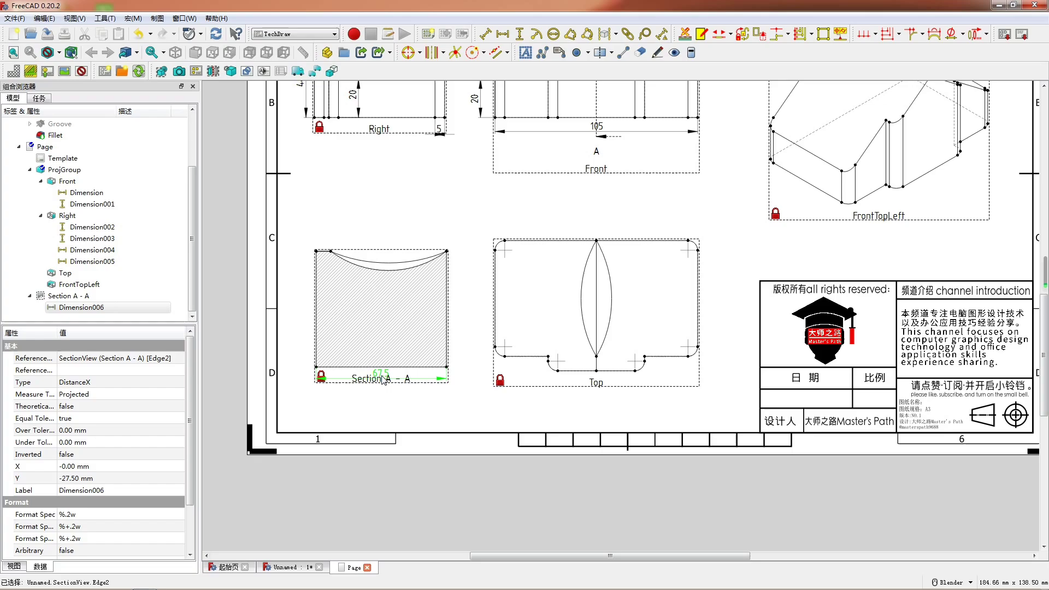
click(448, 332)
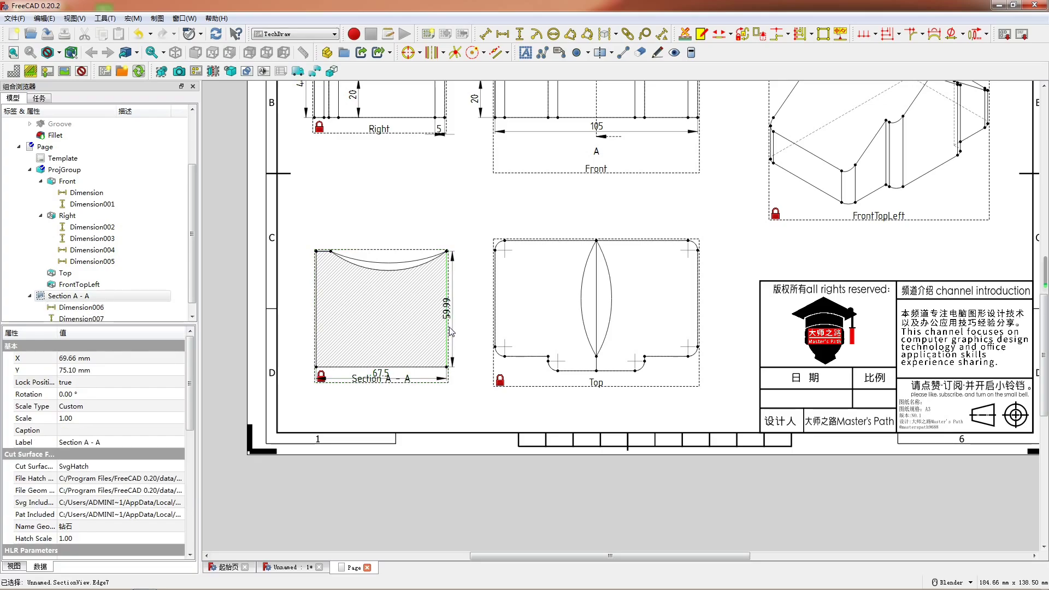
drag(453, 319, 460, 310)
click(452, 309)
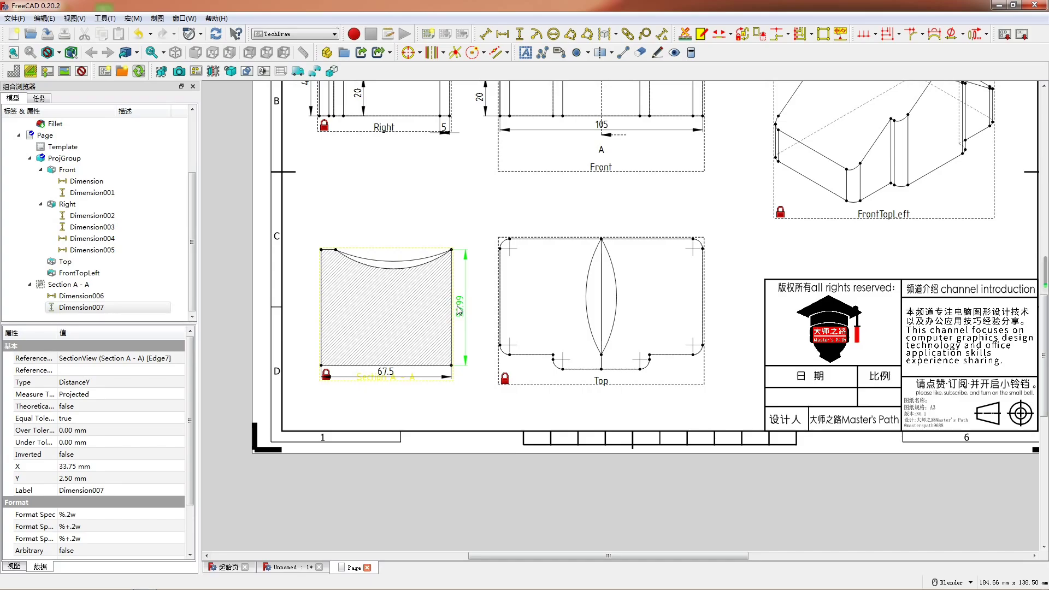
Try to add a radius dimension to the groove's right-hand curve in the Top view
scroll(508, 309, right, 5)
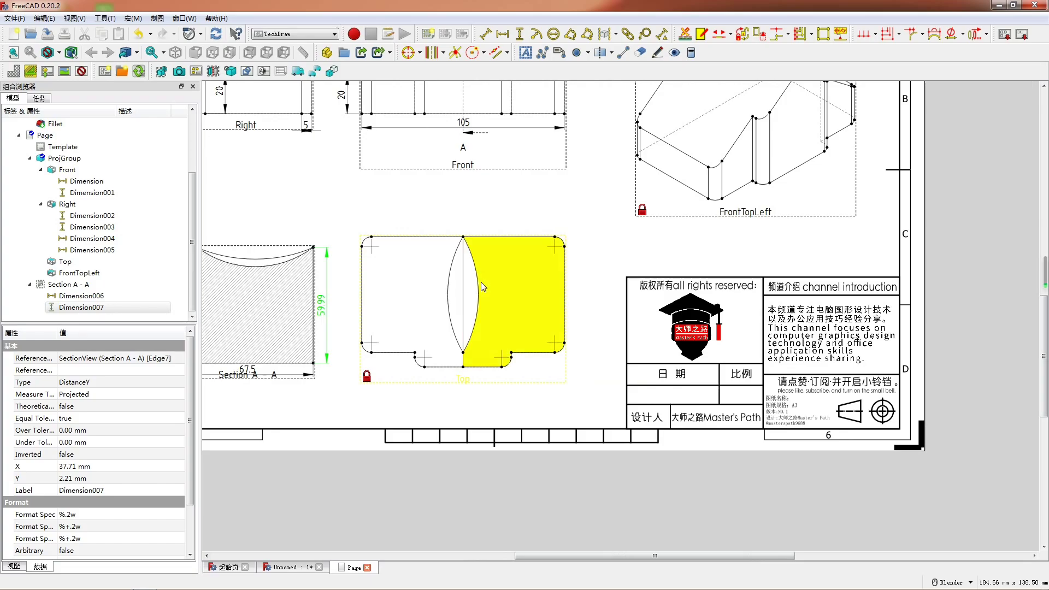
click(477, 315)
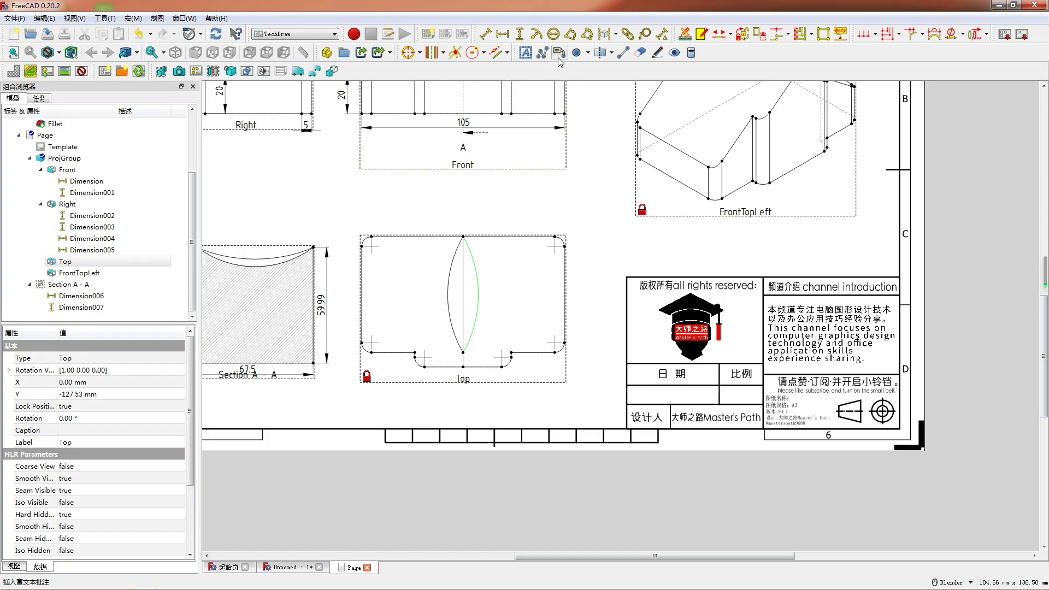
click(536, 34)
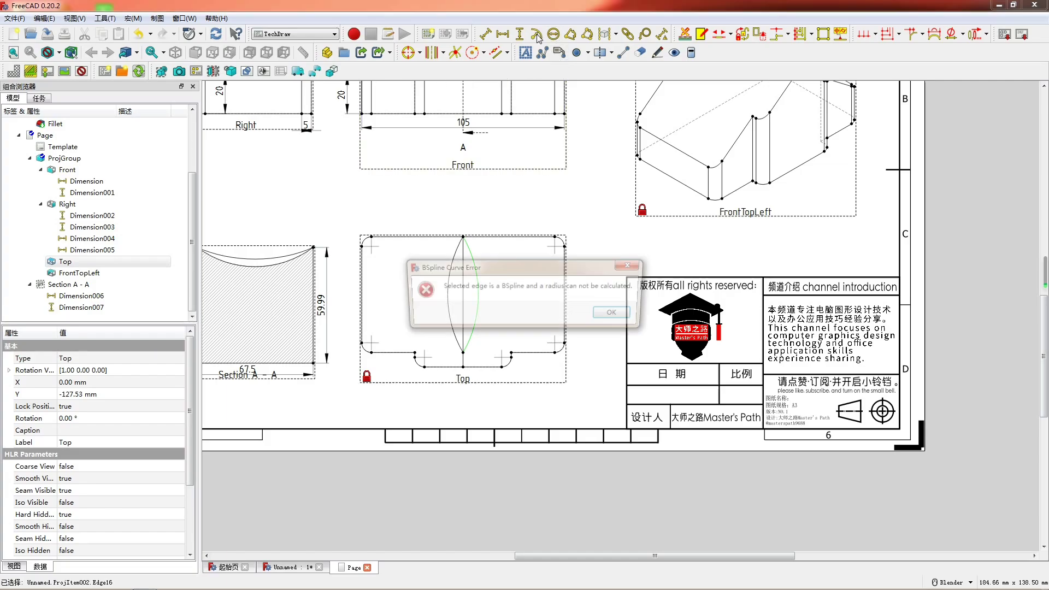
click(621, 266)
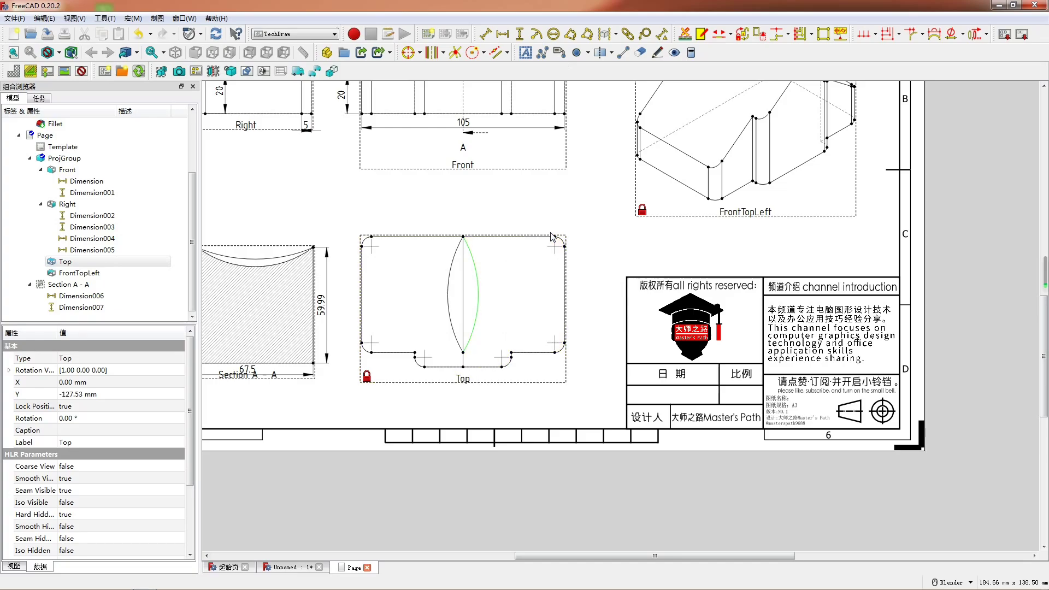
click(474, 209)
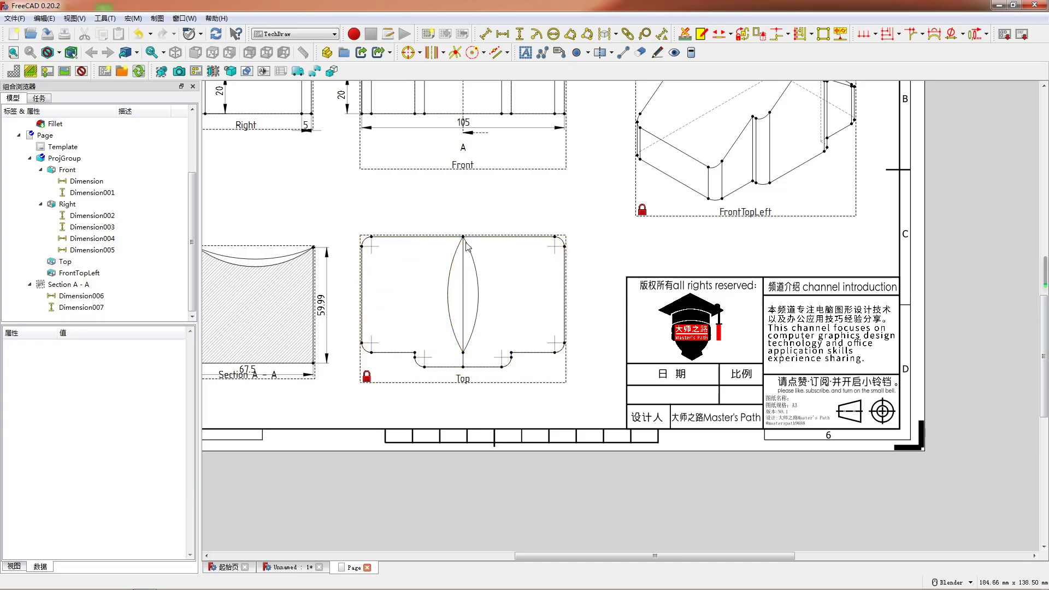
Dimension the groove's centre line vertically and the upper-right corner fillet's radius in the Top view, placing the radius label outside the outline
click(463, 279)
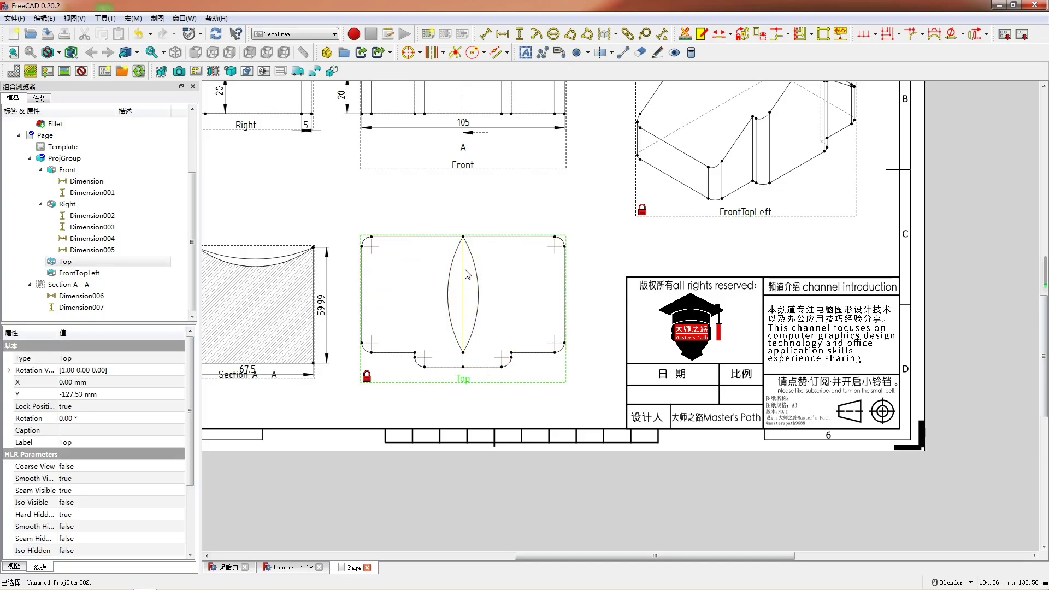
click(521, 36)
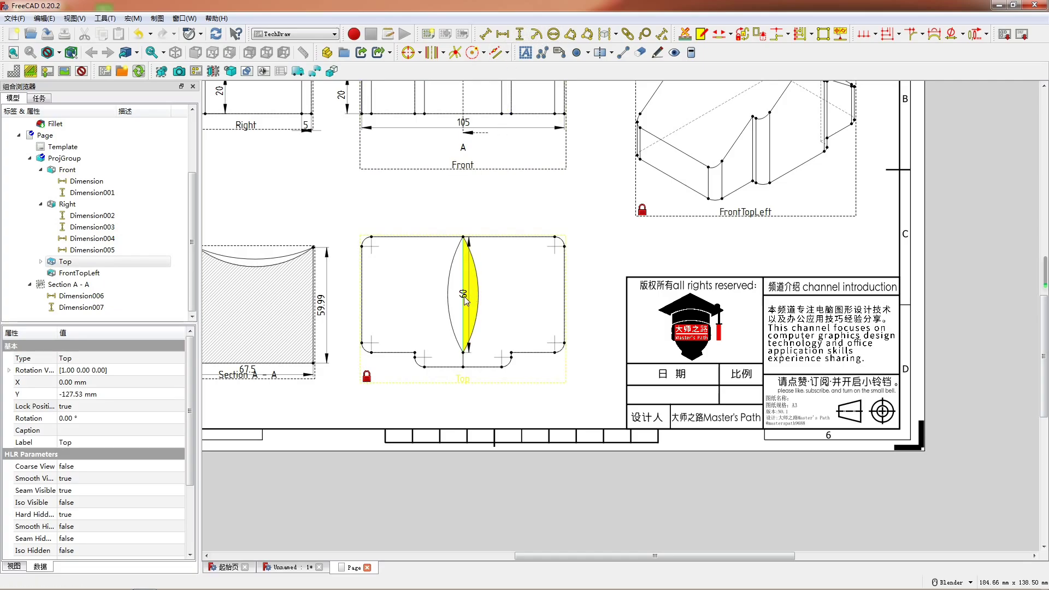
drag(465, 301, 446, 296)
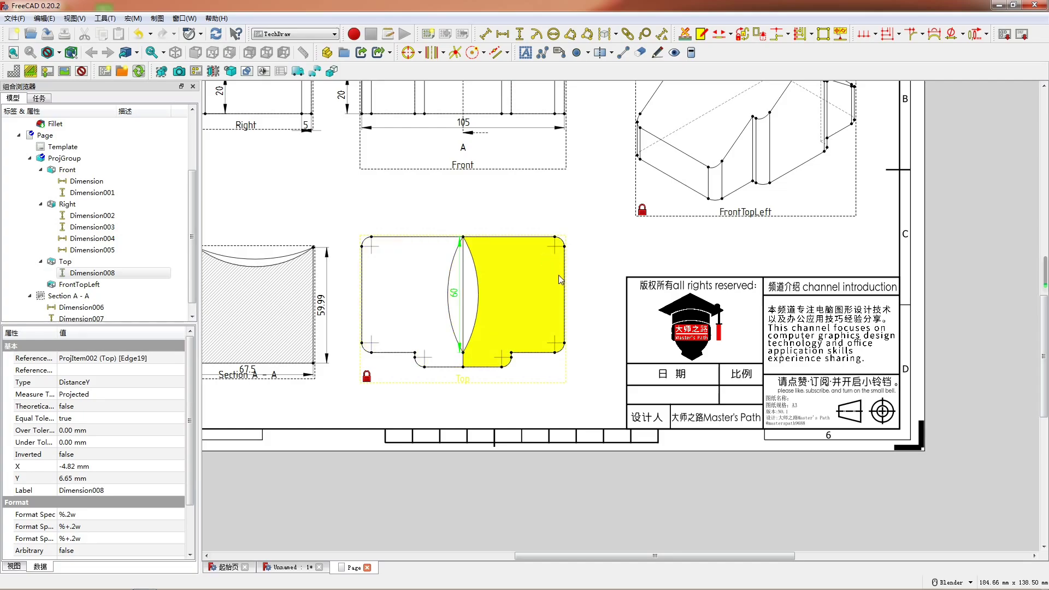
click(563, 244)
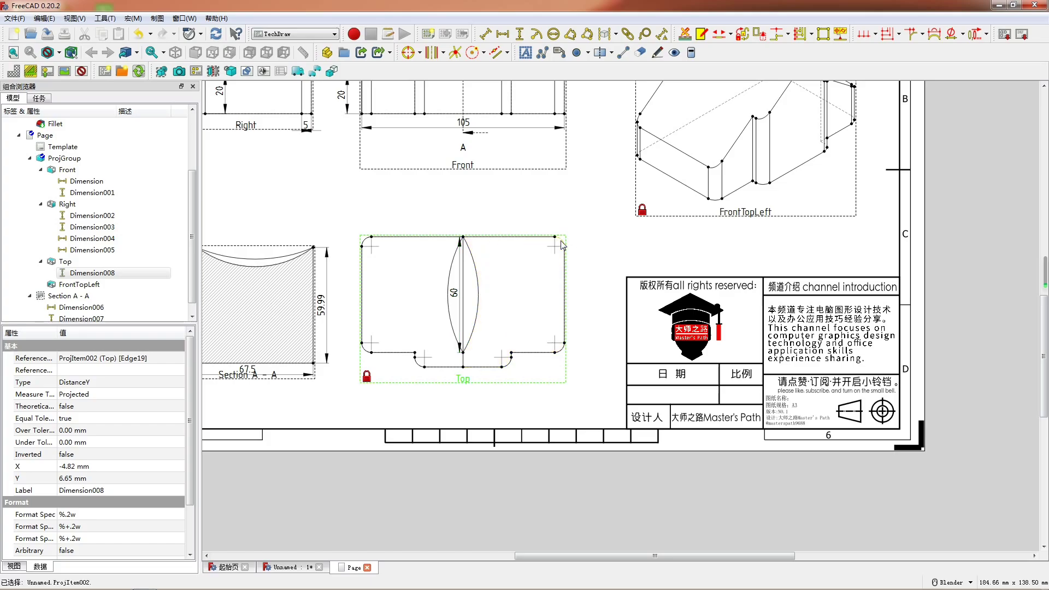
click(534, 34)
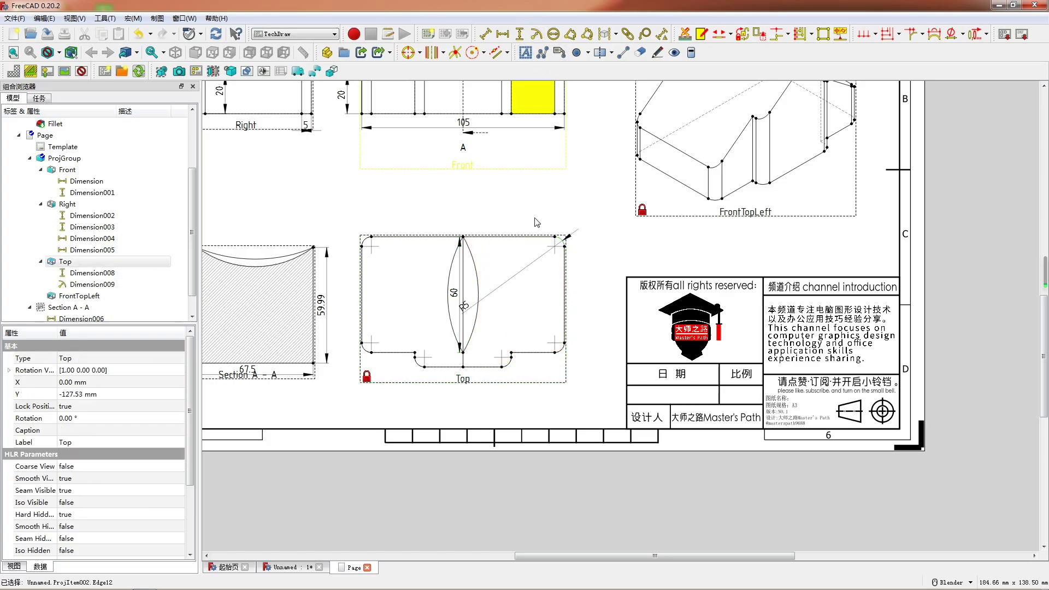
drag(466, 304, 582, 213)
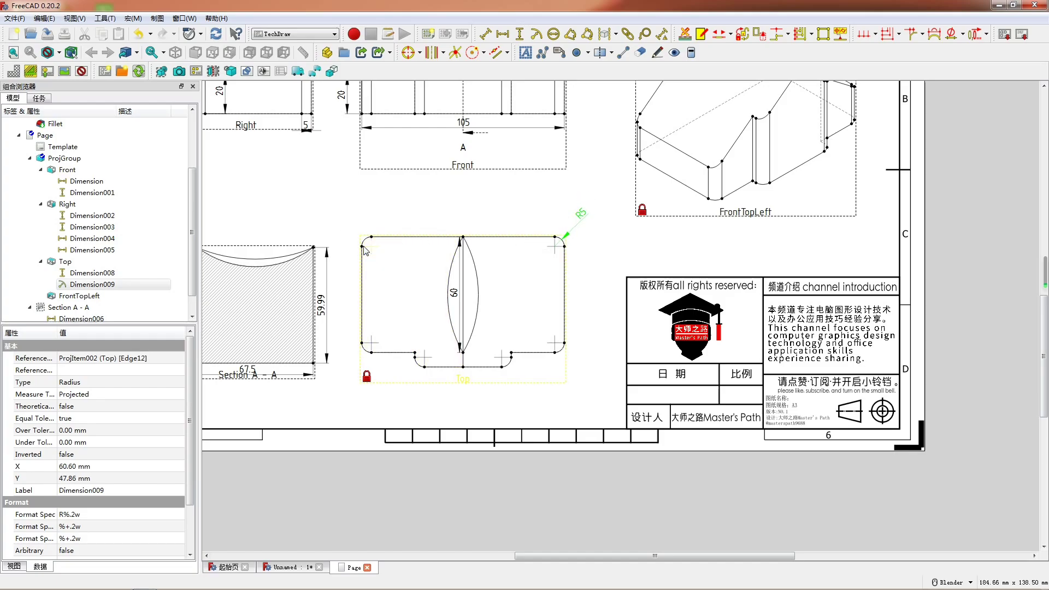
Add overall dimensions for the main body's width and depth in the Top view, placing them above and to the right of the outline
click(363, 249)
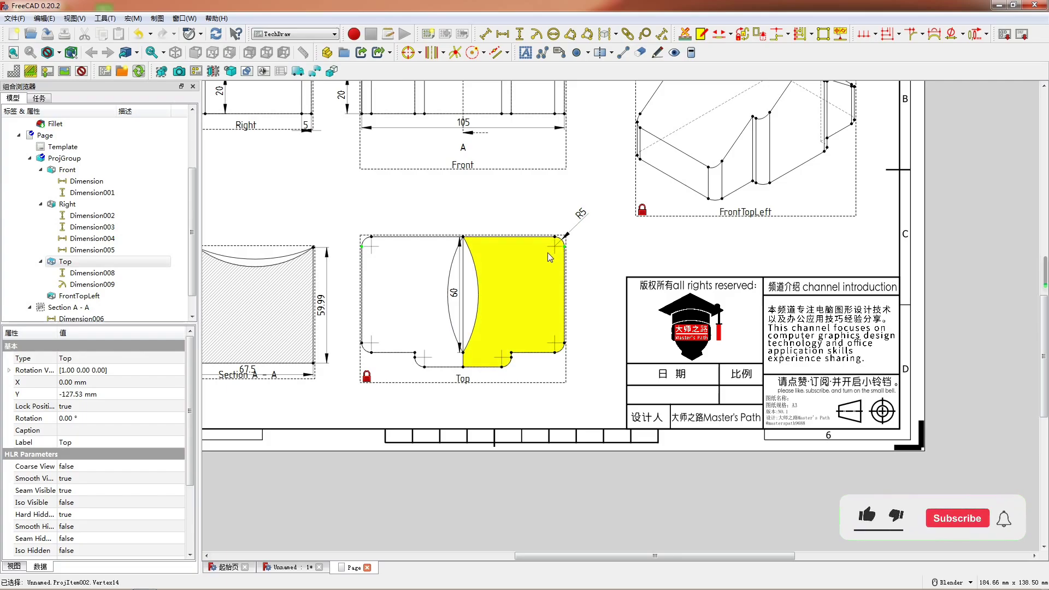
click(502, 34)
drag(464, 246, 469, 192)
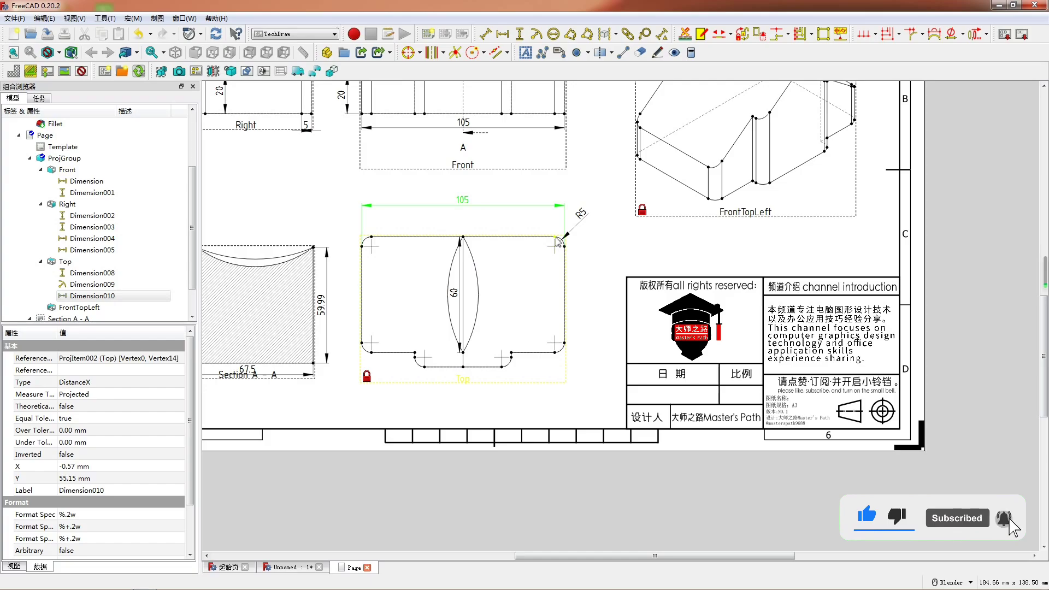
click(556, 237)
ctrl+click(554, 354)
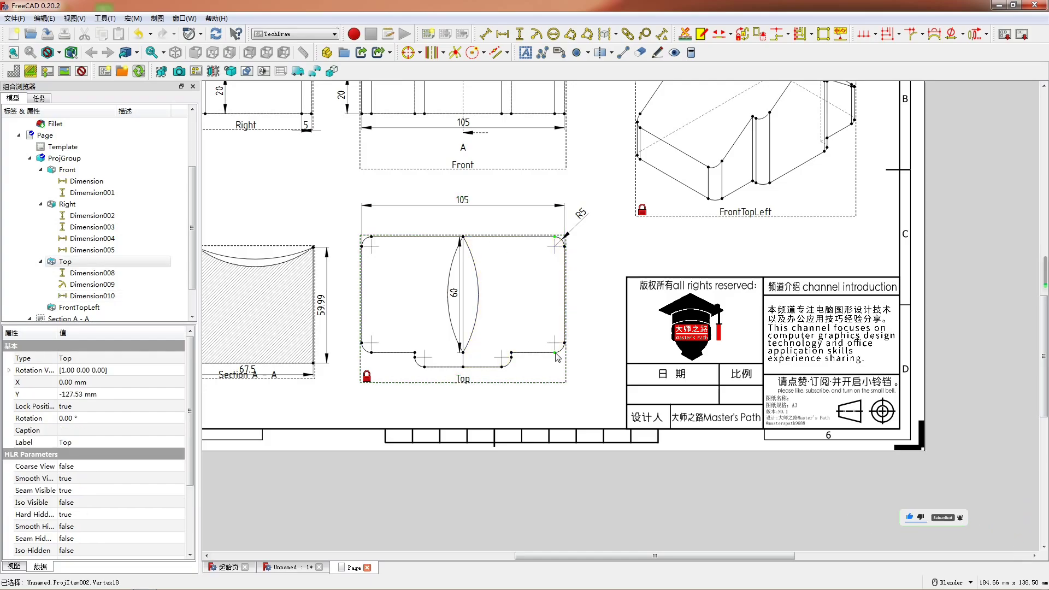
key(shift+v)
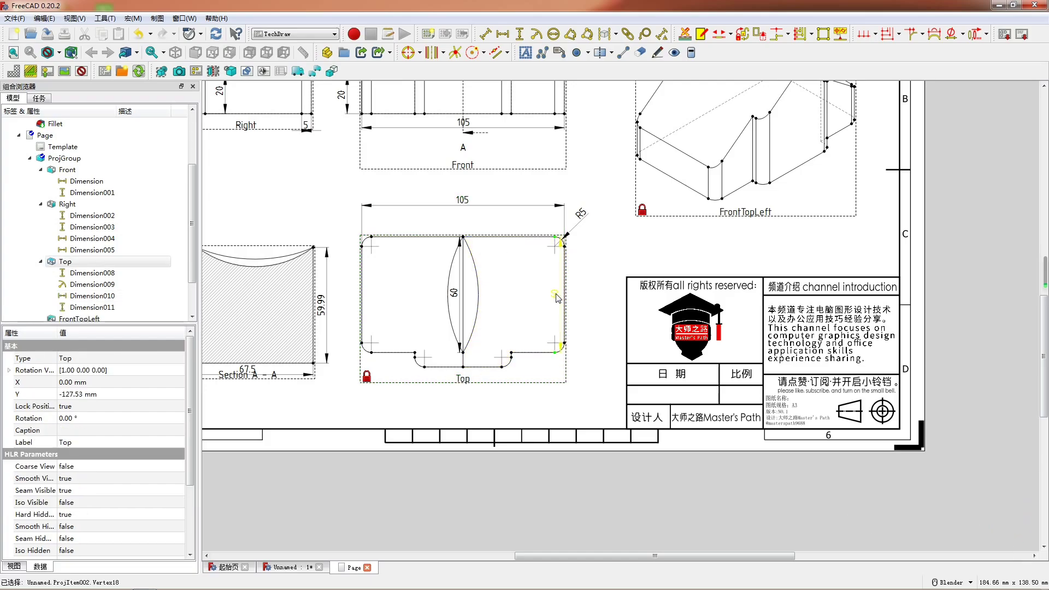
drag(558, 291, 583, 295)
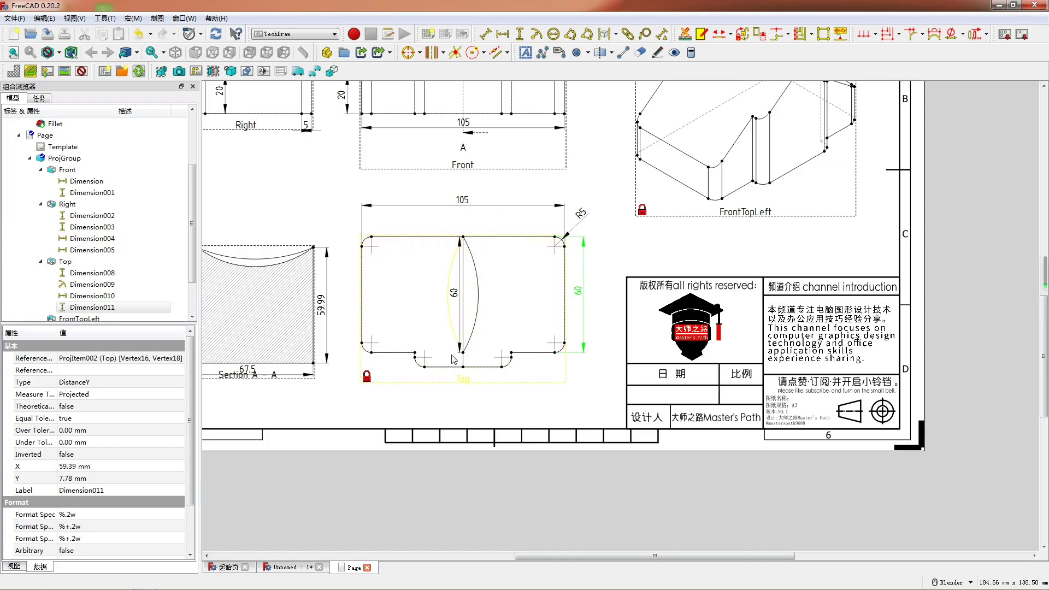
Add horizontal dimensions in the Top view for the lower protrusion's width, placed beneath it, and the right shoulder, placed above its edge
click(415, 357)
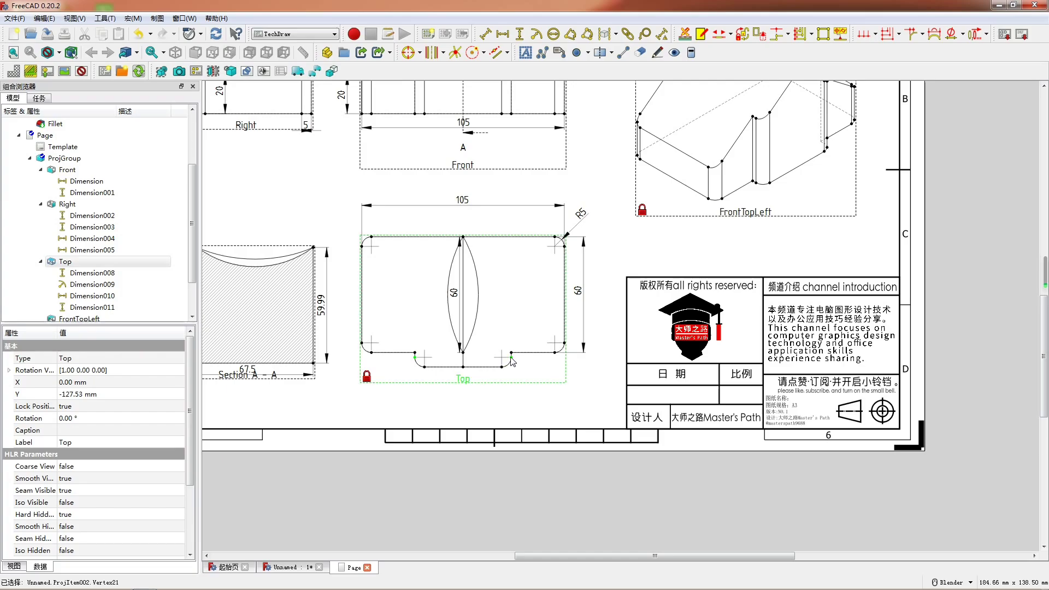
click(503, 34)
drag(463, 365, 463, 379)
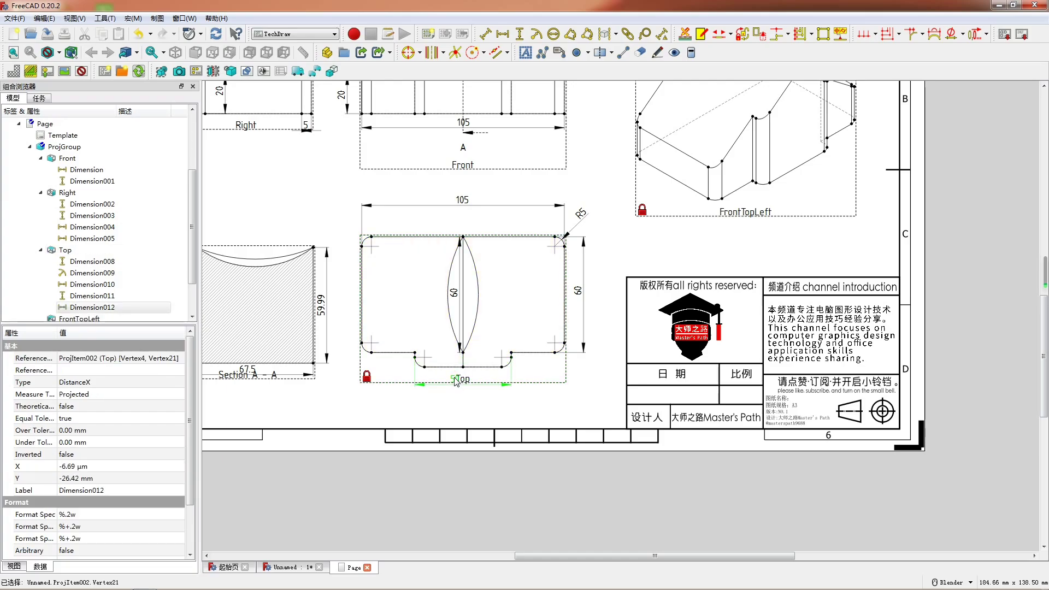
click(510, 353)
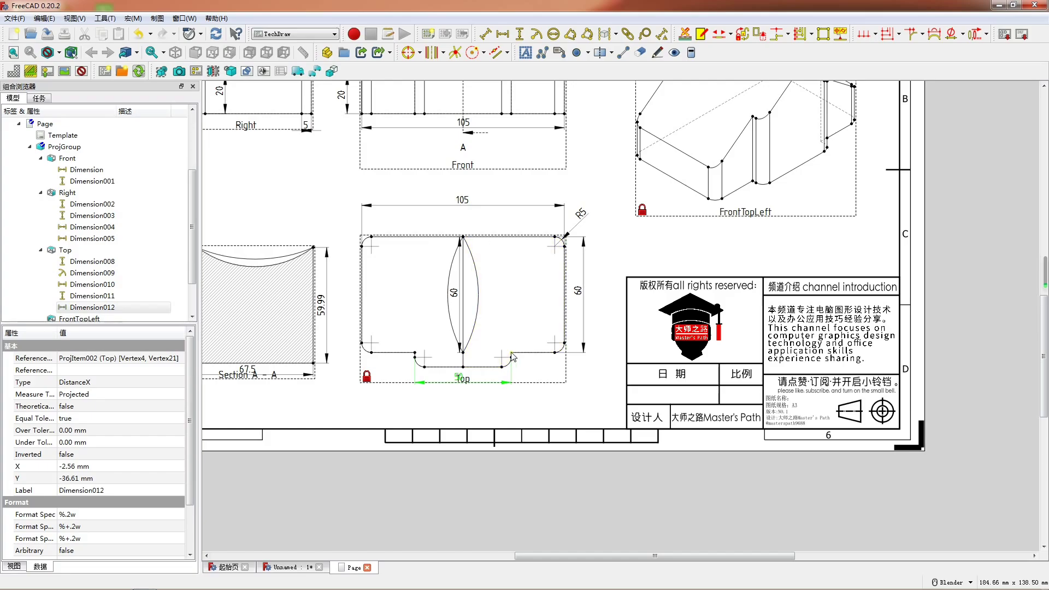
ctrl+click(564, 344)
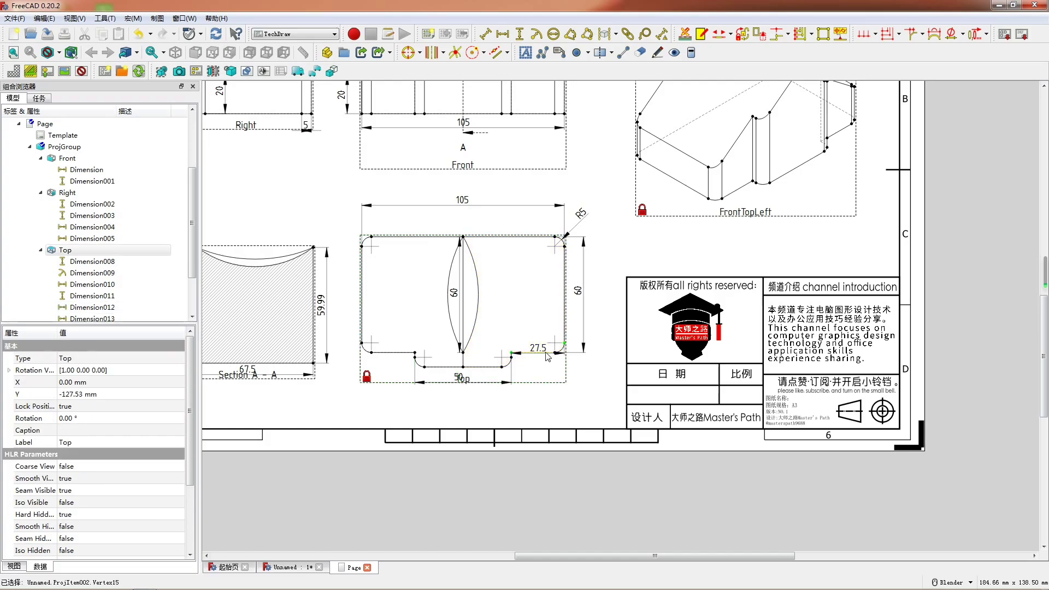
drag(547, 354, 546, 335)
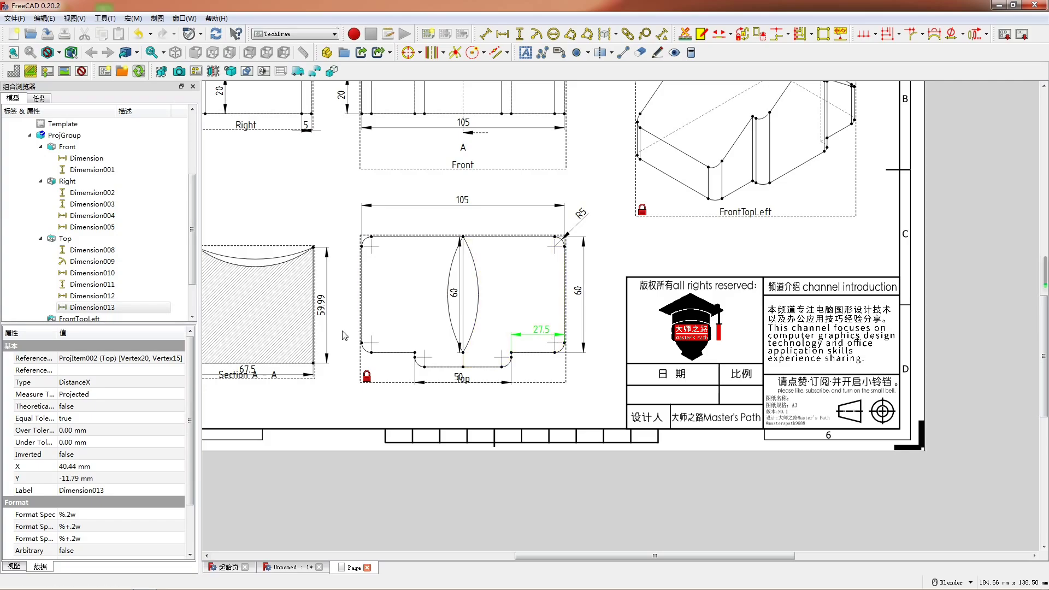
Insert six text annotations on the drawing page and place one of them beneath the Right view
scroll(490, 347, down, 2)
scroll(490, 347, down, 3)
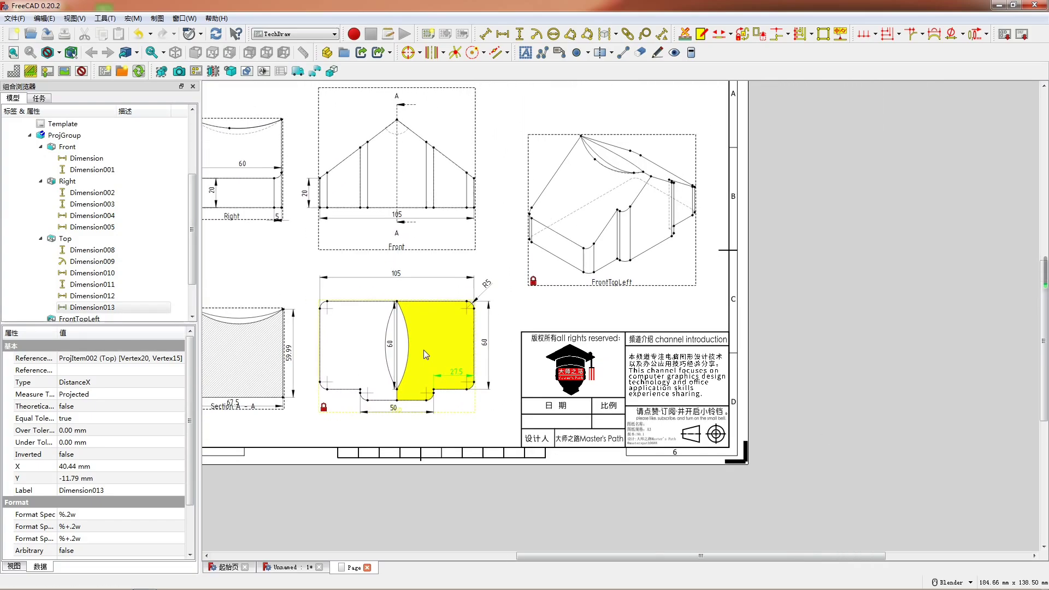
shift+middle_drag(492, 374, 603, 385)
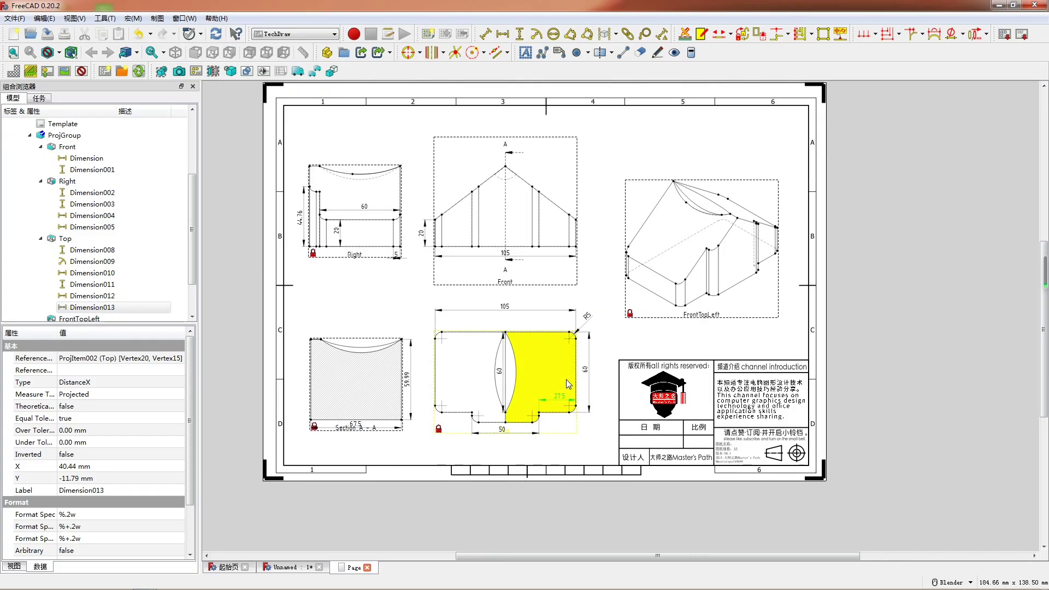
scroll(590, 339, down, 2)
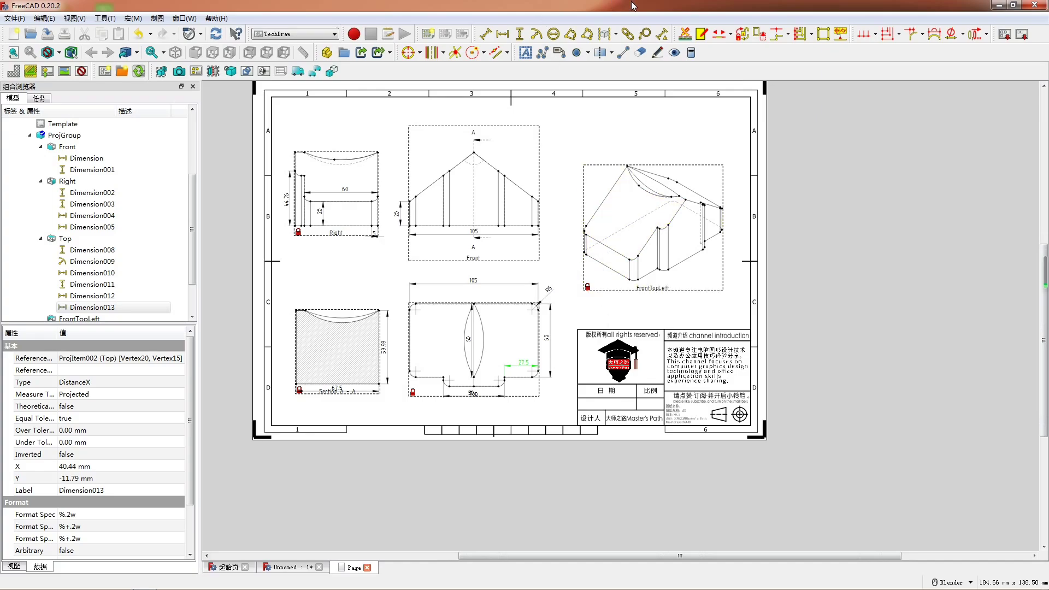
click(526, 54)
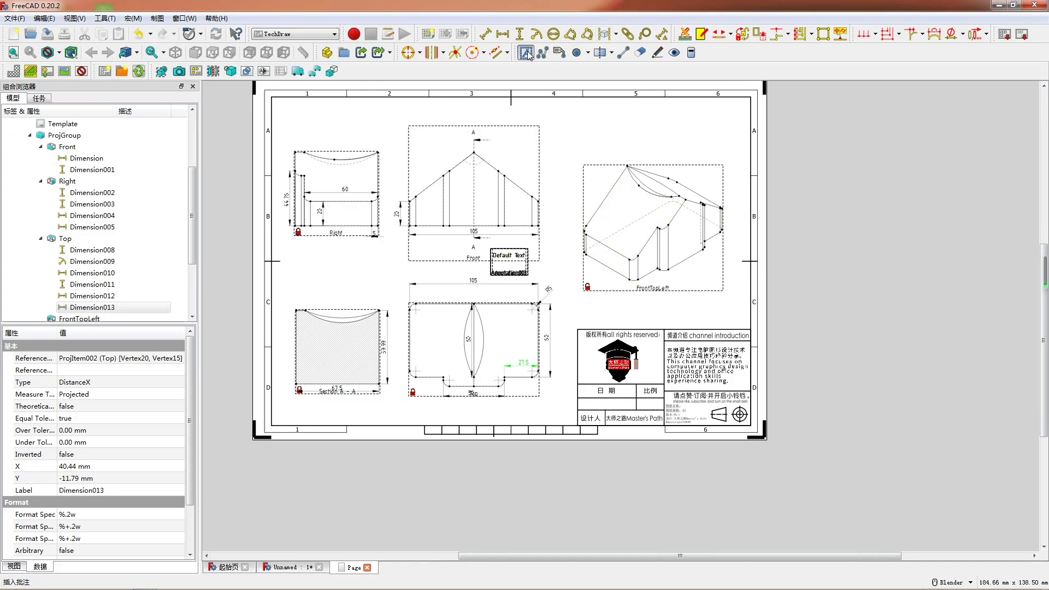
drag(502, 253, 334, 250)
scroll(335, 250, up, 2)
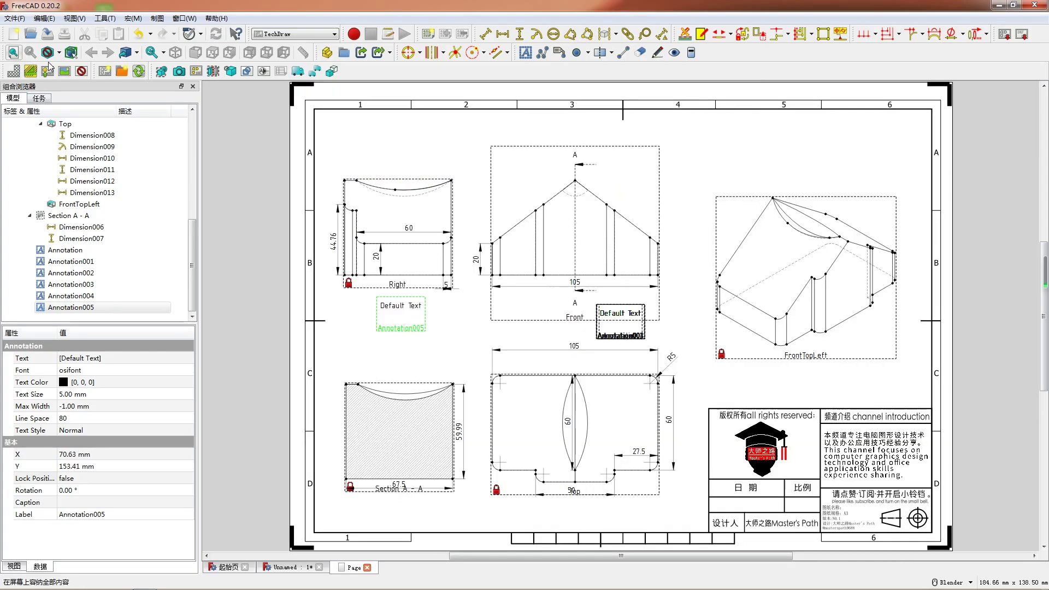
Change the text of the annotation beneath the Right view to 右视图
double_click(398, 312)
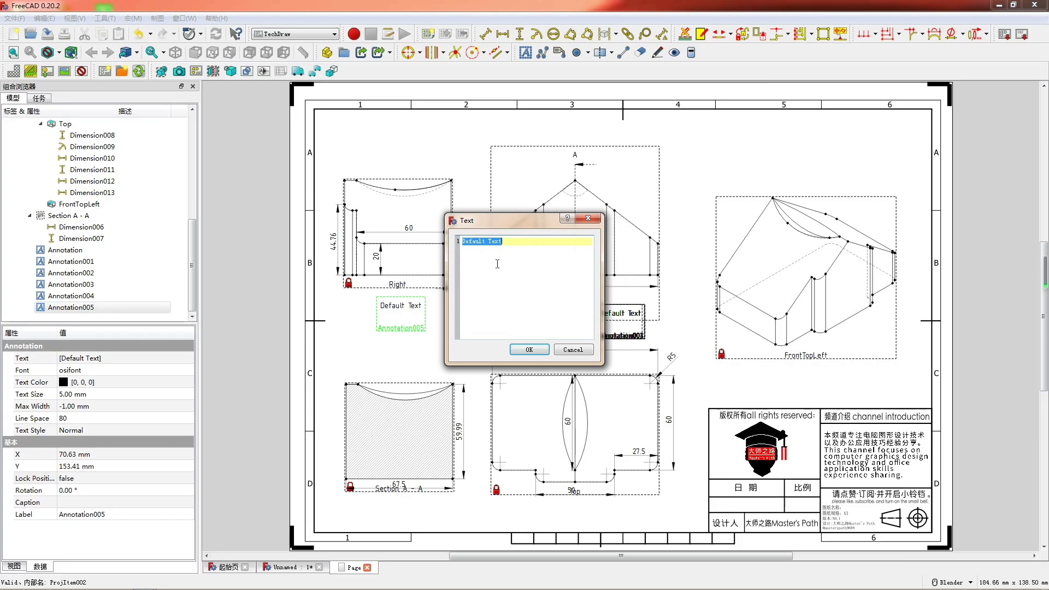
key(ctrl+shift)
text(y)
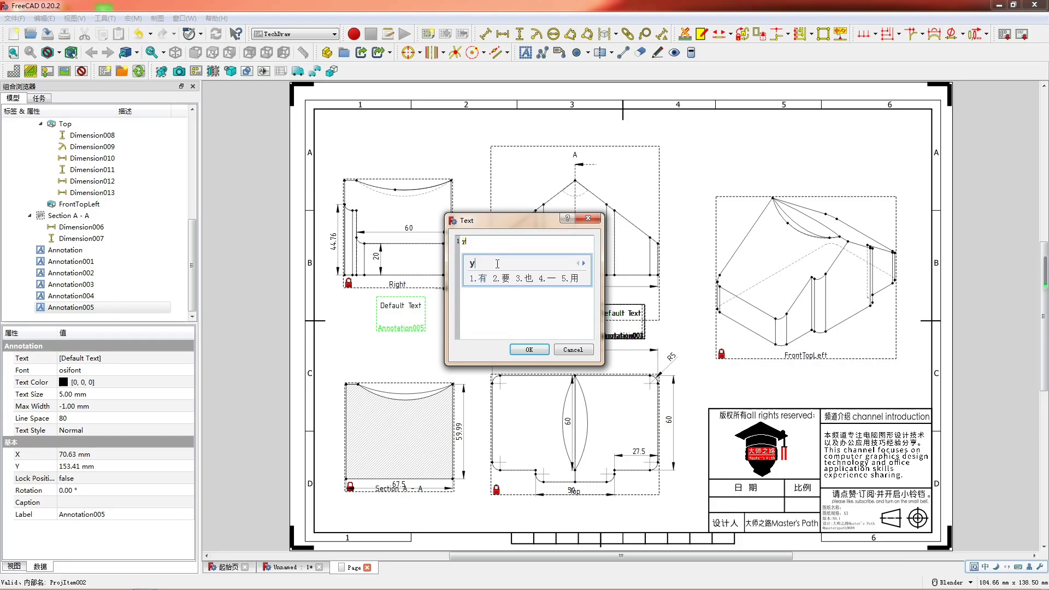
text(ou'd)
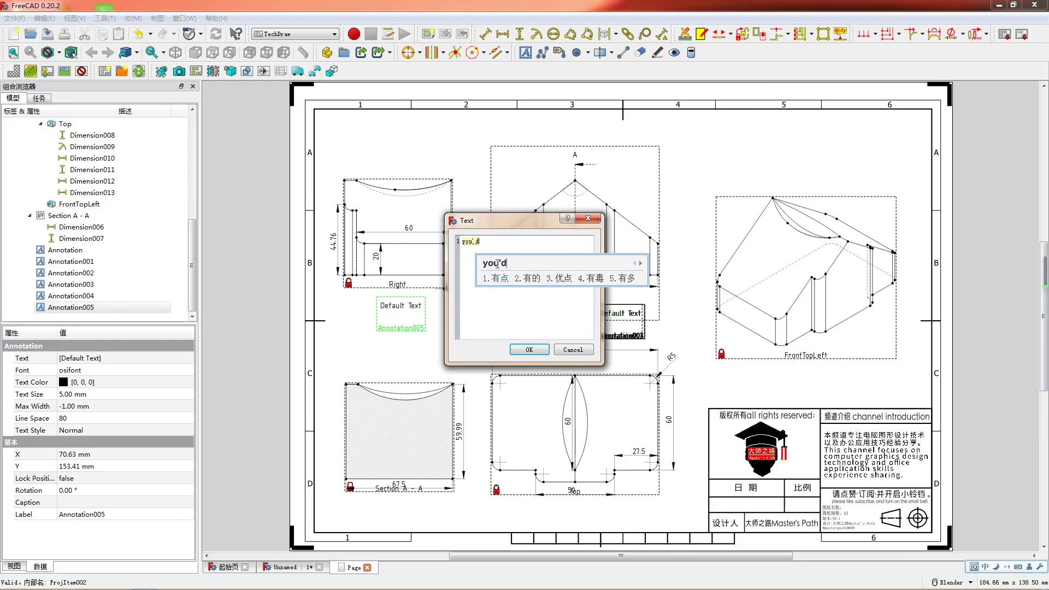
key(BackSpace)
key(2)
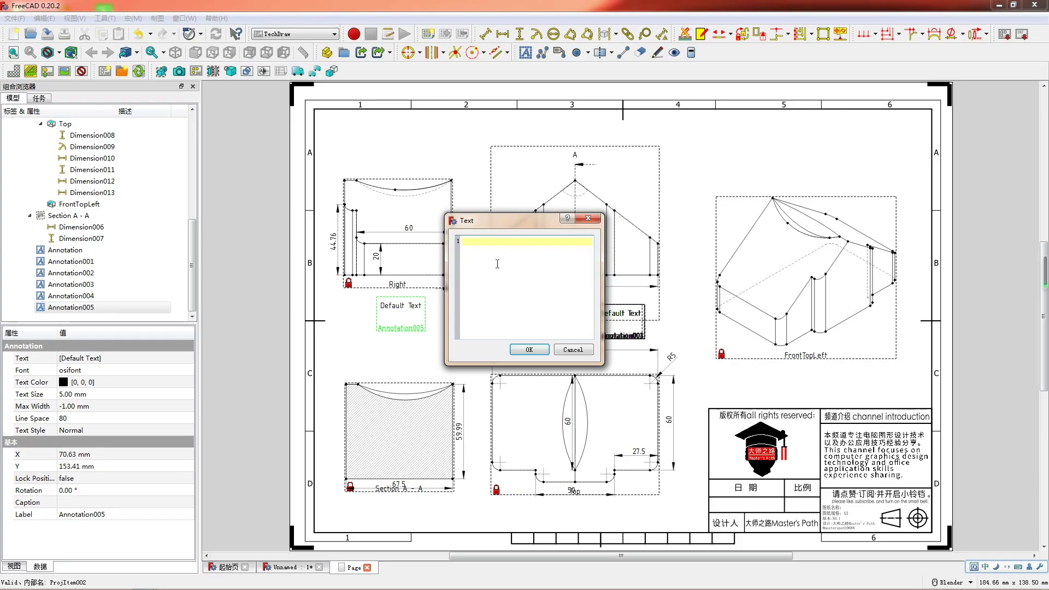
text(视图)
text(u)
key(BackSpace)
text(右)
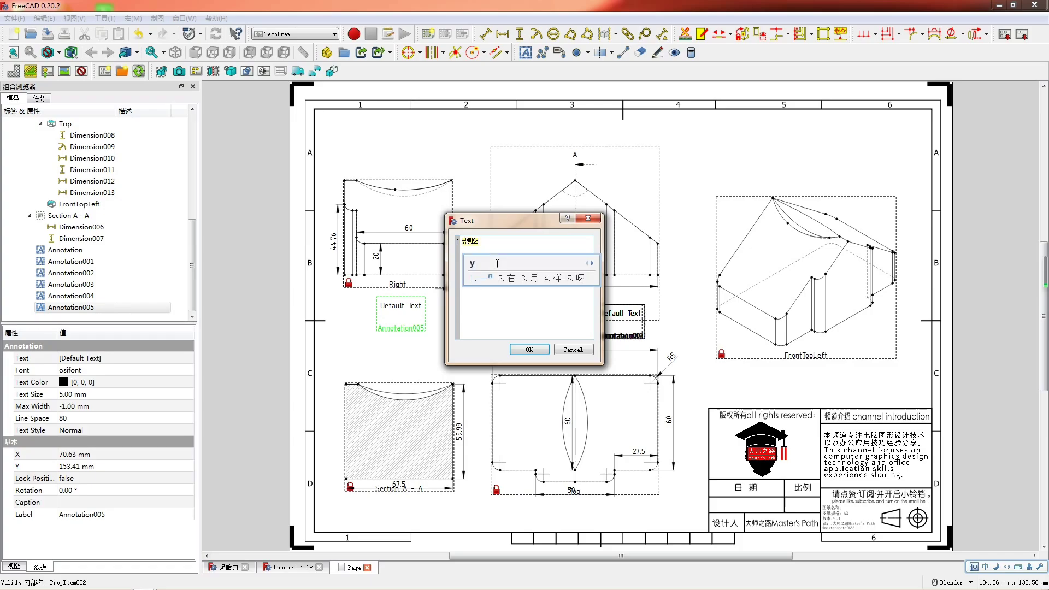
click(548, 350)
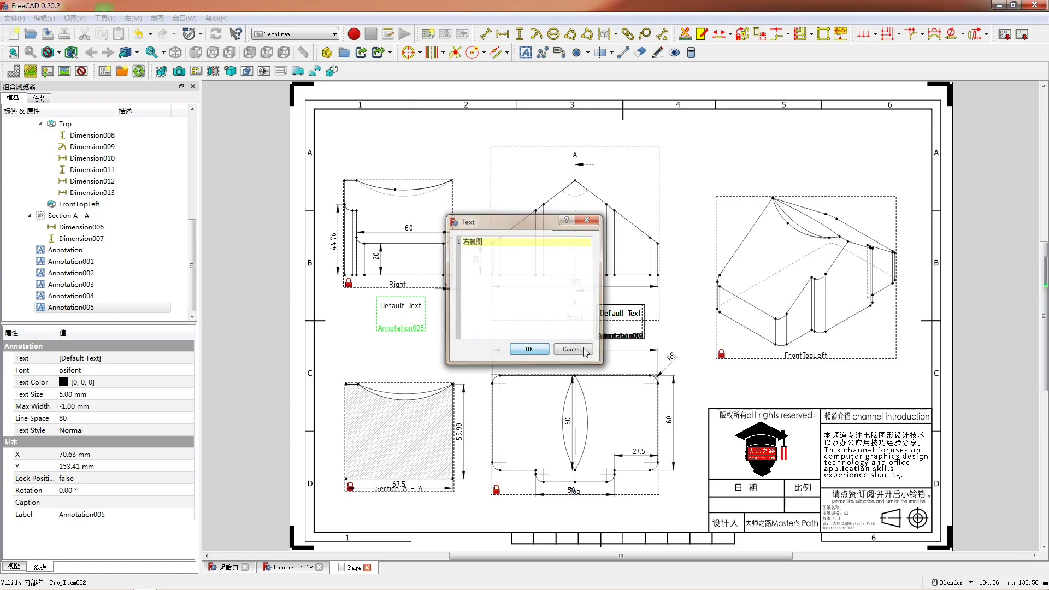
Move a default annotation beneath the FrontTopLeft view and set its text to 轴测图
mouse_move(611, 315)
mouse_down()
mouse_move(779, 383)
mouse_move(814, 370)
mouse_up()
click(809, 360)
double_click(816, 371)
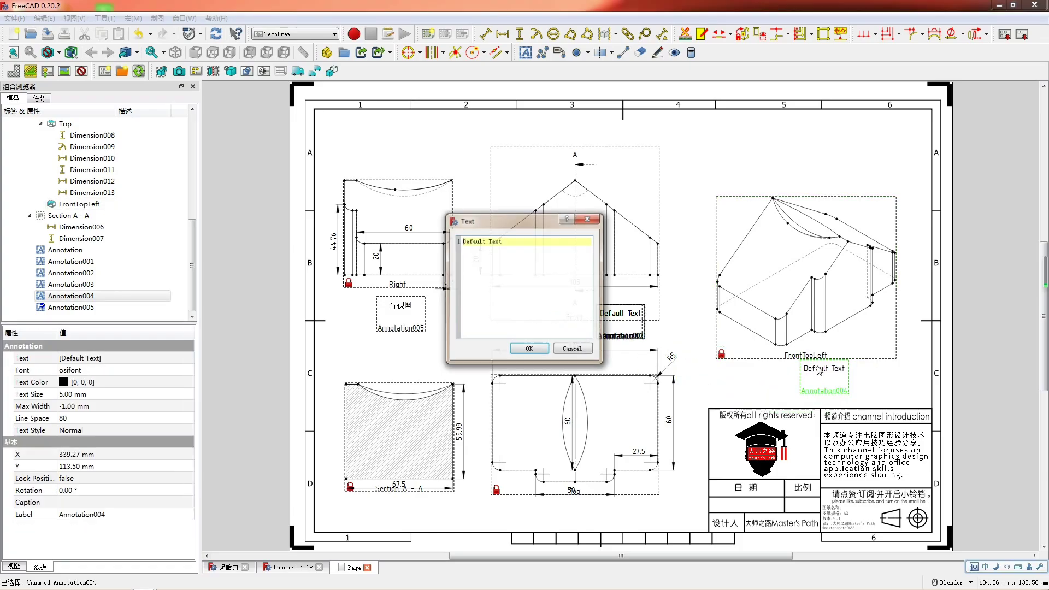
key(ctrl+a)
text(z)
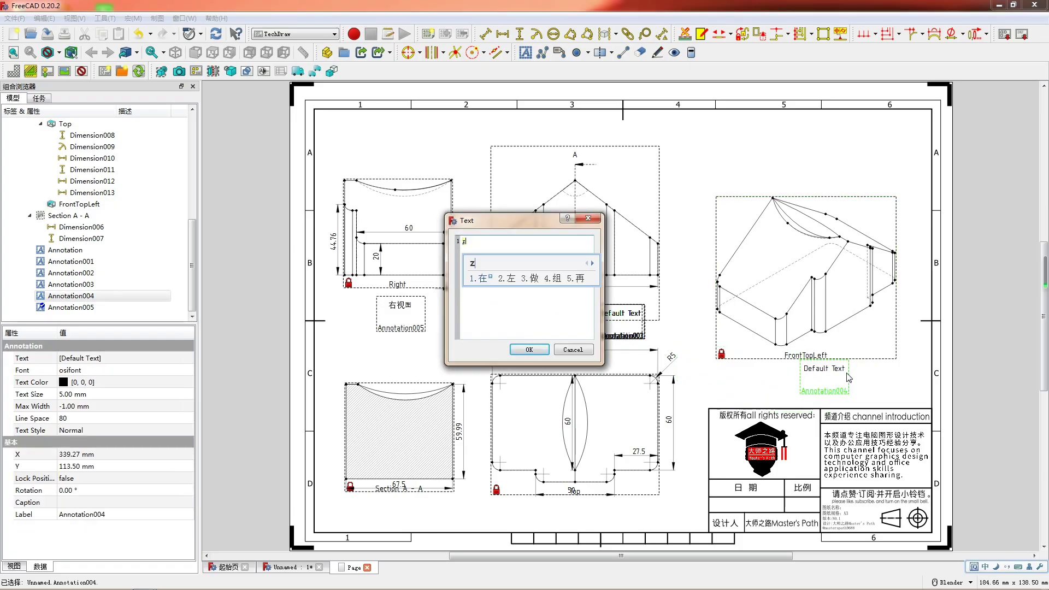
text(ct)
key(space)
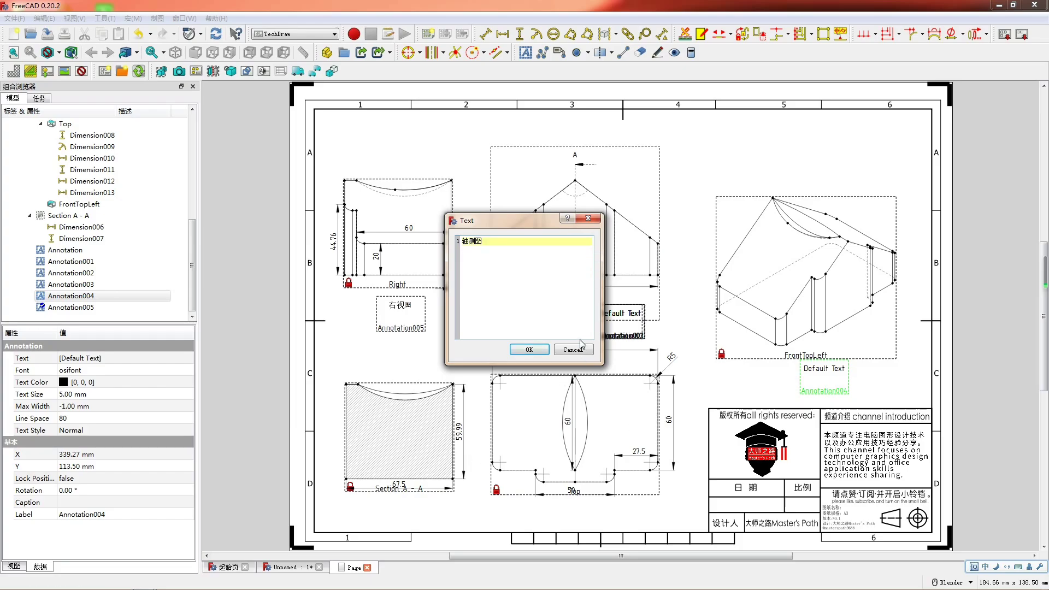
click(528, 351)
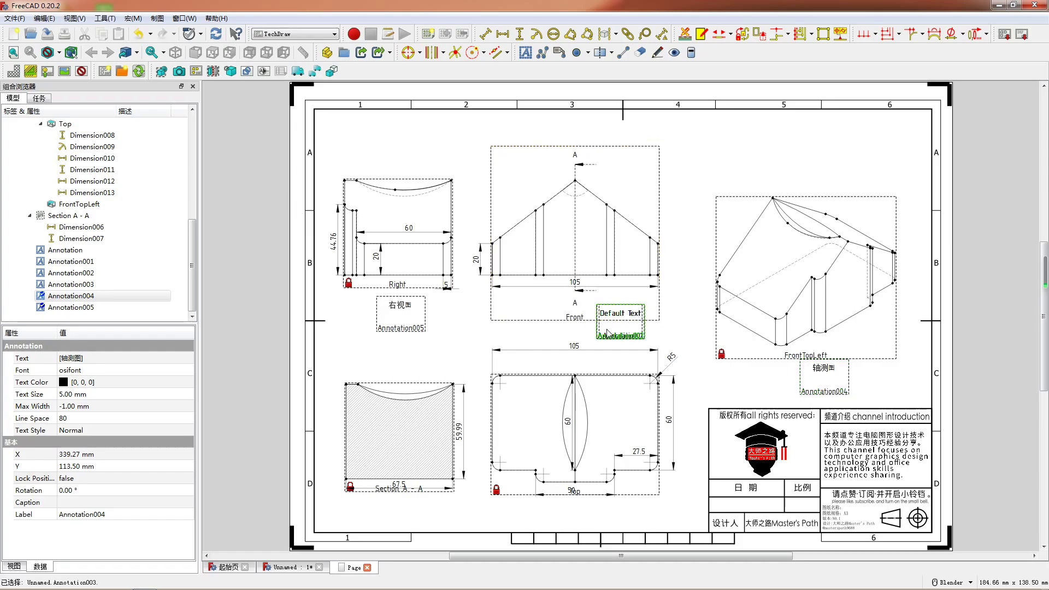
Move another default annotation beneath the Section A - A view and set its text to 剖面图A-A
mouse_move(608, 334)
mouse_down()
mouse_move(475, 469)
mouse_move(403, 505)
mouse_up()
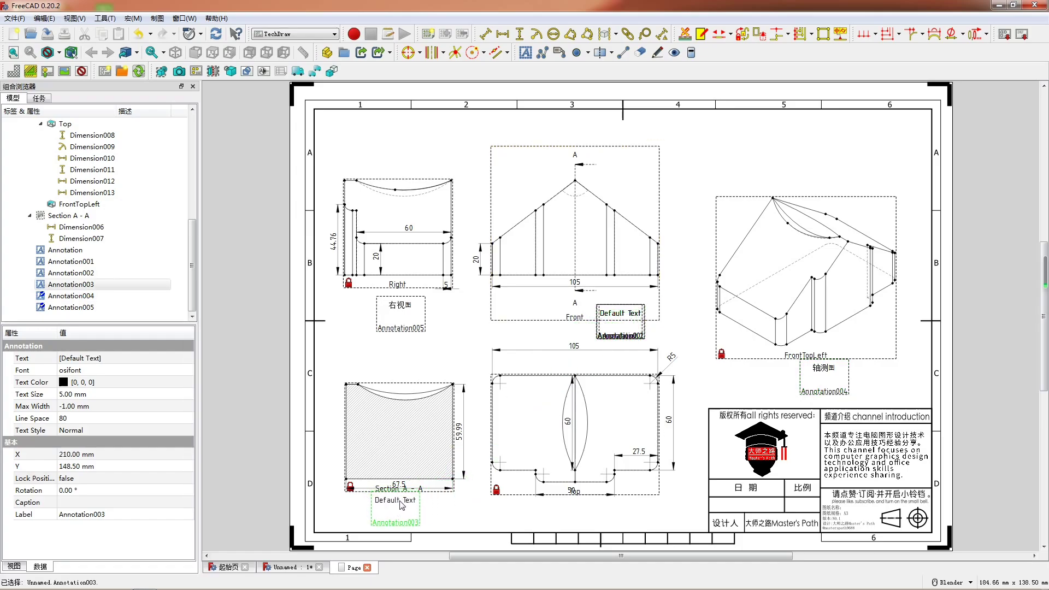
double_click(410, 501)
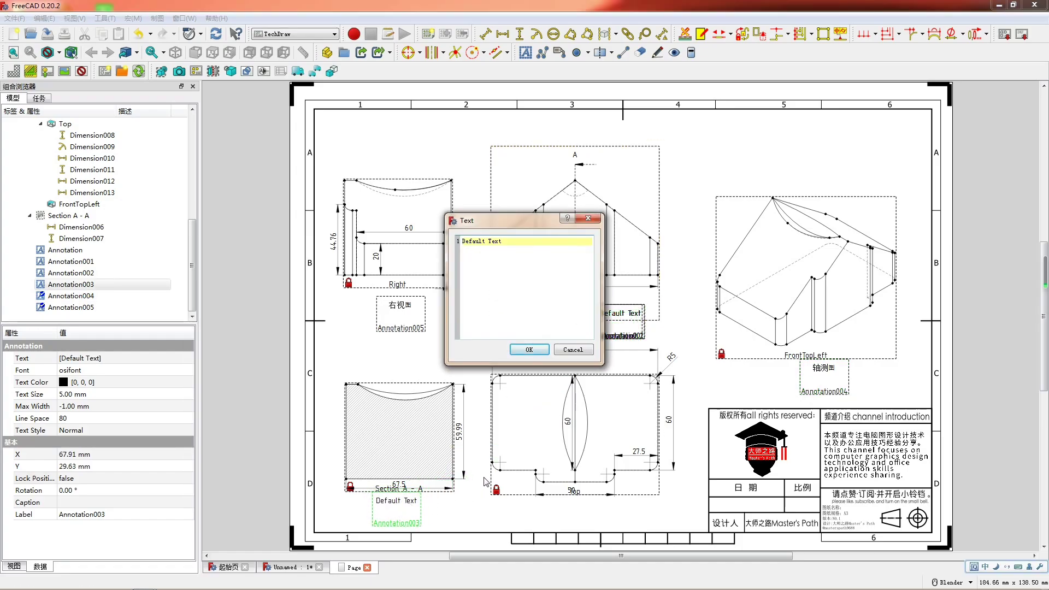
key(ctrl+a)
text(平面pmt)
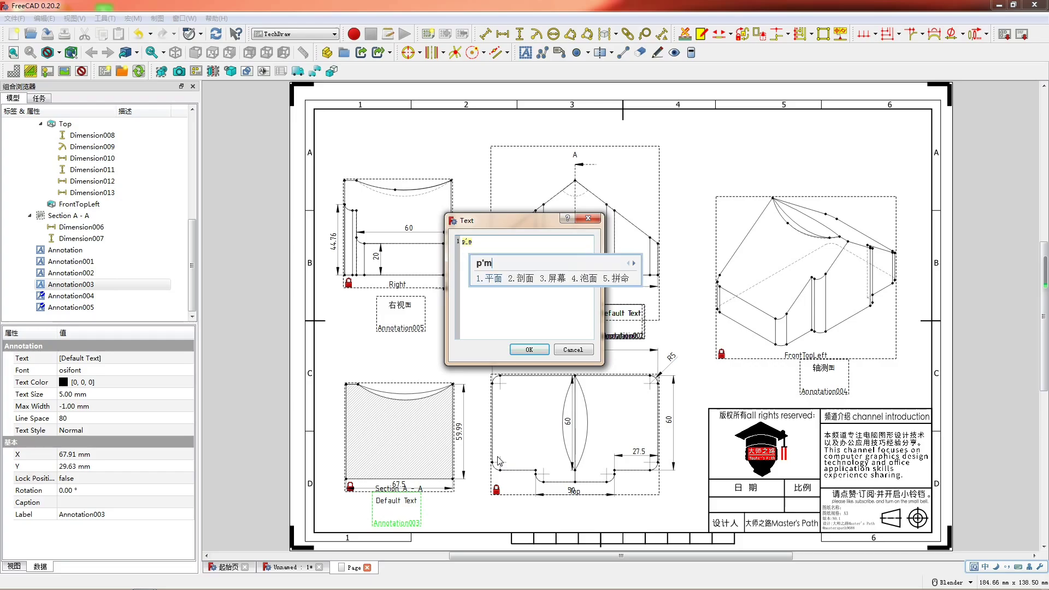
key(space)
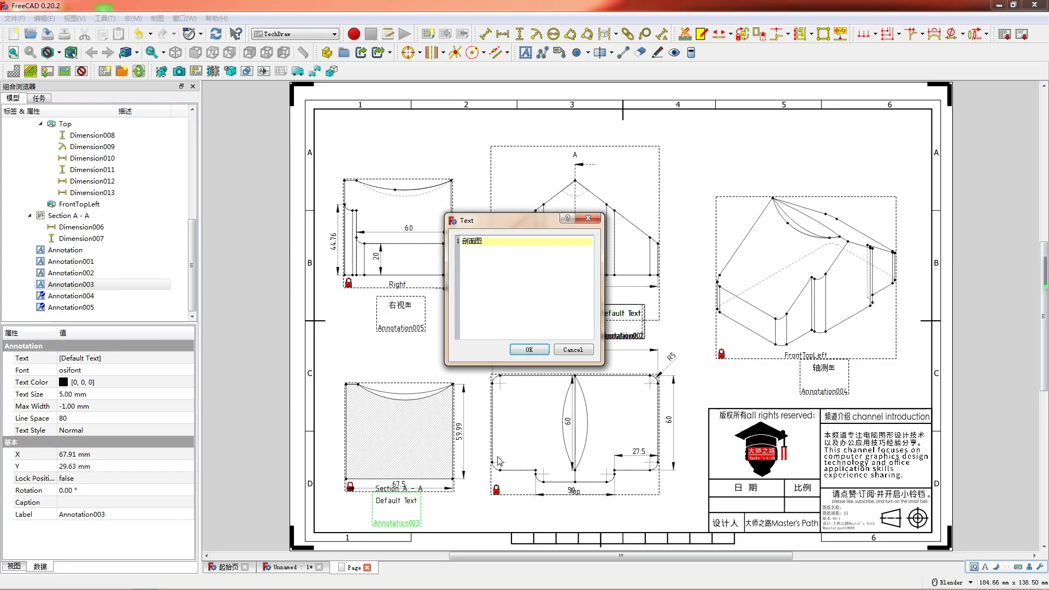
text(A-A)
click(529, 349)
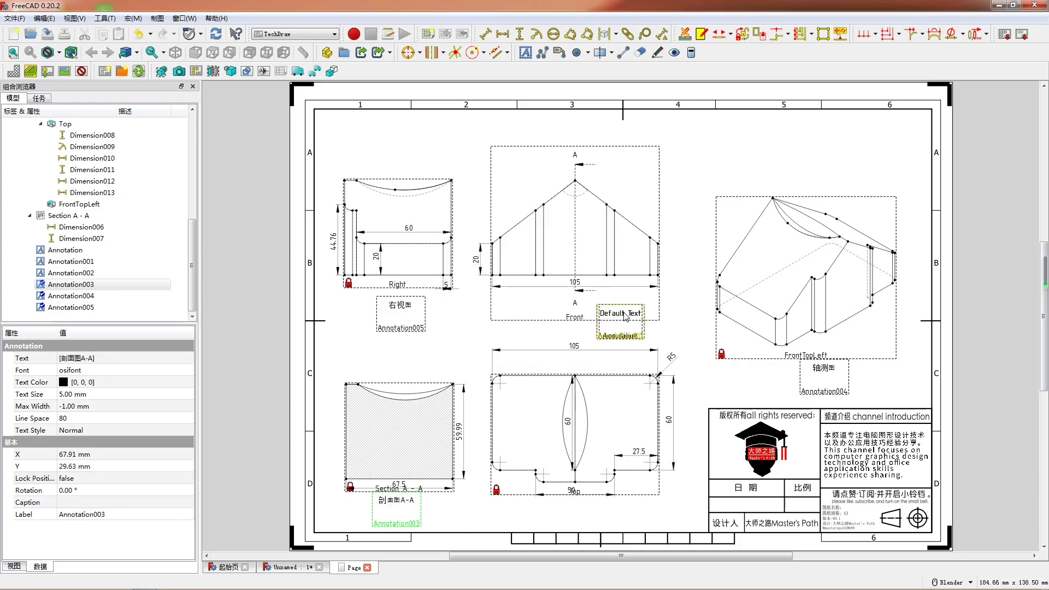
Place a default annotation beneath the Top view and set its text to 顶视图
mouse_move(631, 316)
mouse_down()
mouse_move(581, 471)
mouse_move(573, 505)
mouse_move(583, 511)
mouse_up()
double_click(582, 510)
key(ctrl+a)
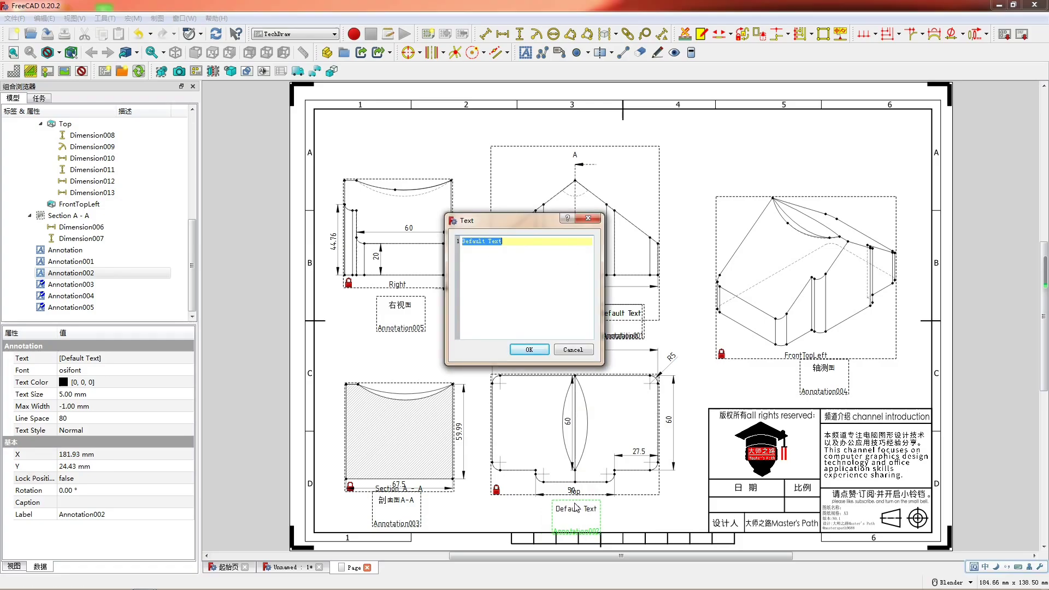
text(顶视图)
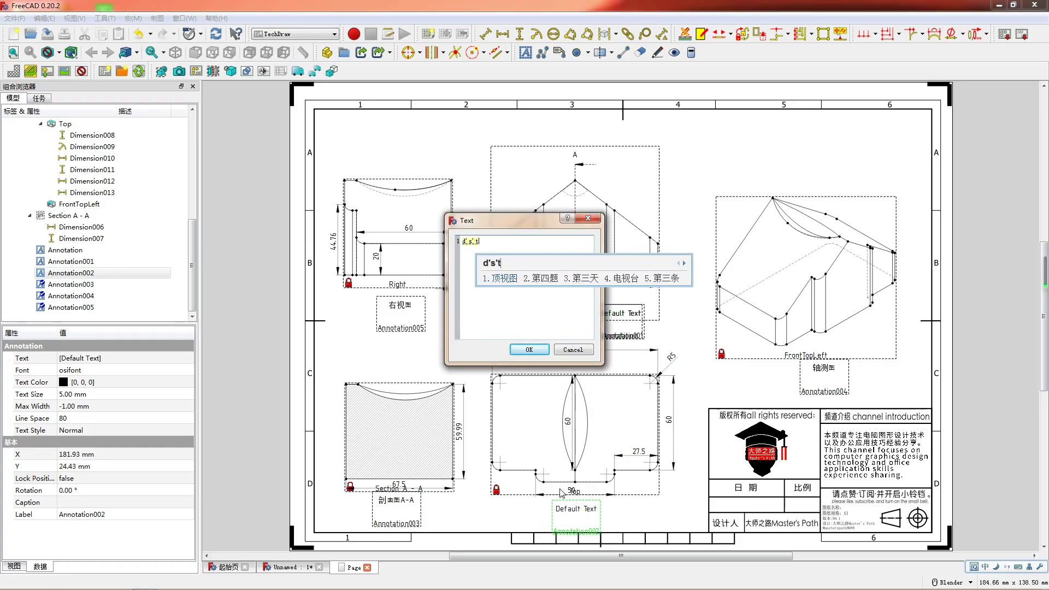
click(530, 348)
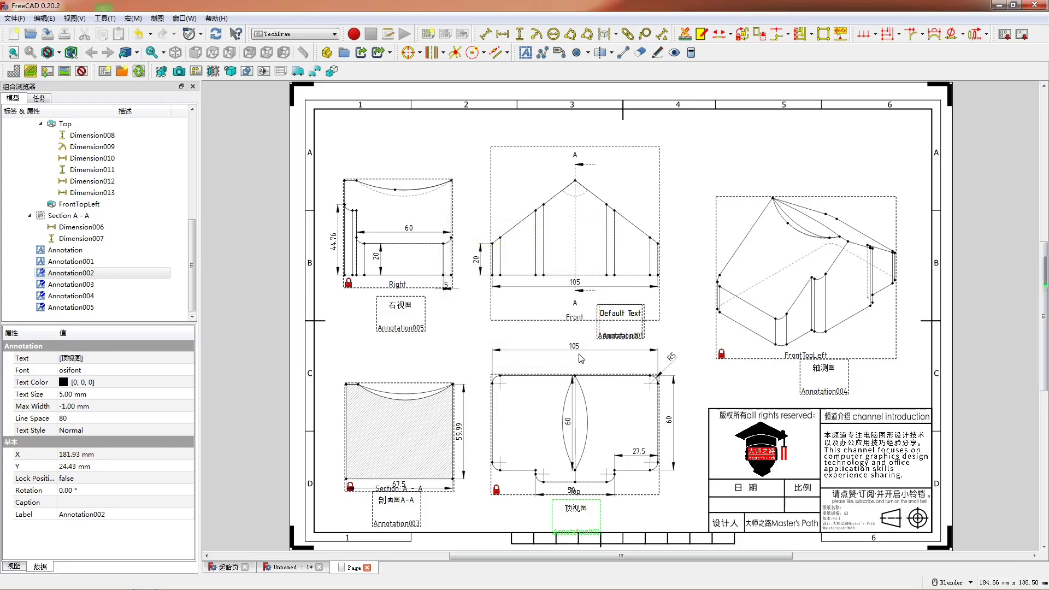
Move a default annotation into the title block's empty cell under 日期 and set its text to 2023.03.13
mouse_move(624, 312)
mouse_down()
mouse_move(737, 450)
mouse_move(747, 503)
mouse_up()
double_click(745, 504)
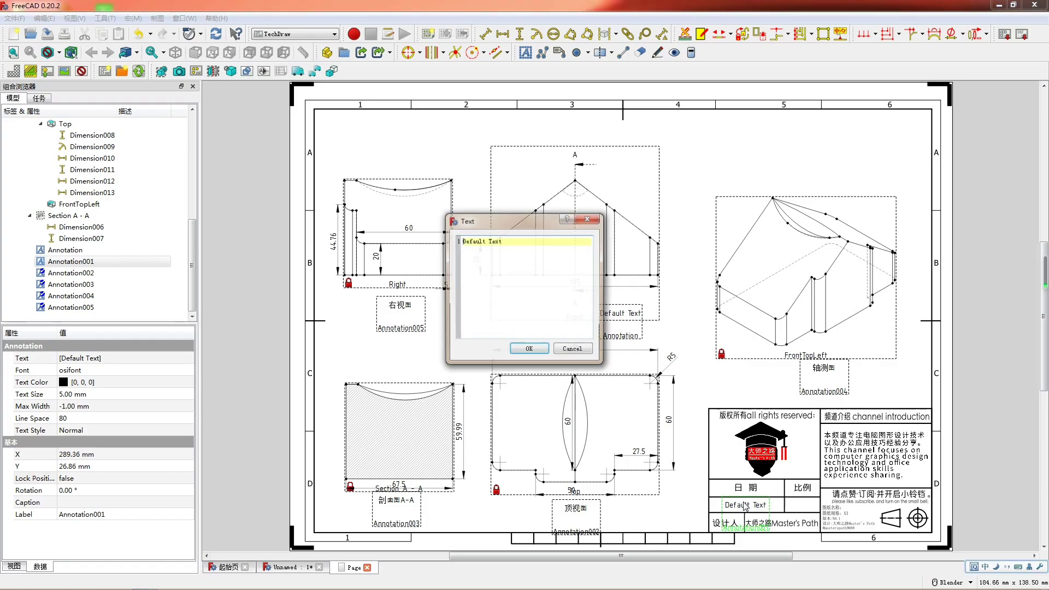
key(ctrl+a)
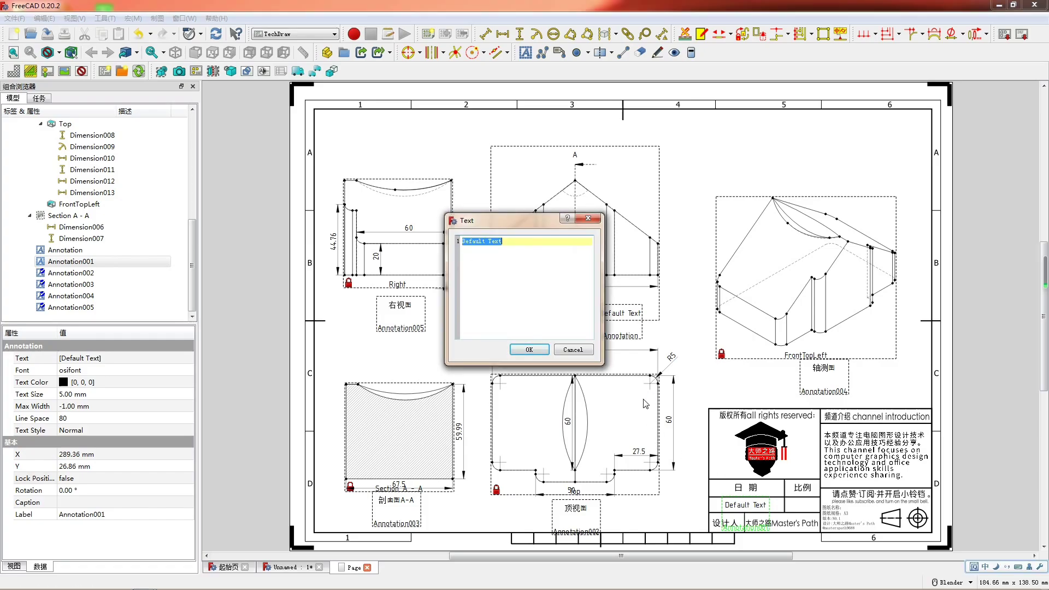
text(2023. 03. 14)
click(519, 352)
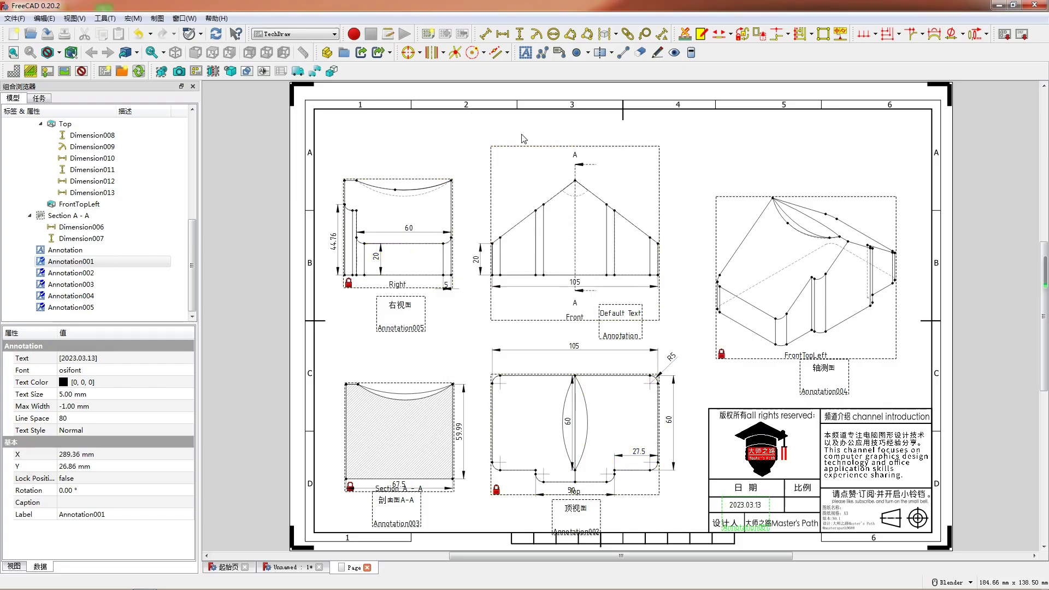
Set the remaining default annotation's text to 1 : 1 and place it in the title block's cell under 比例
double_click(623, 316)
key(ctrl+a)
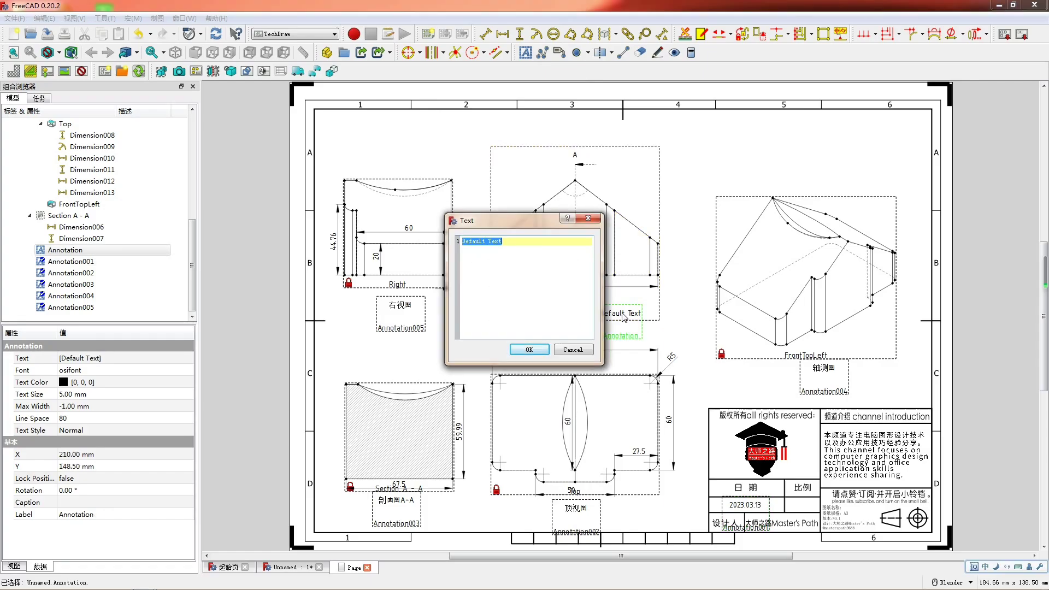
text(1: )
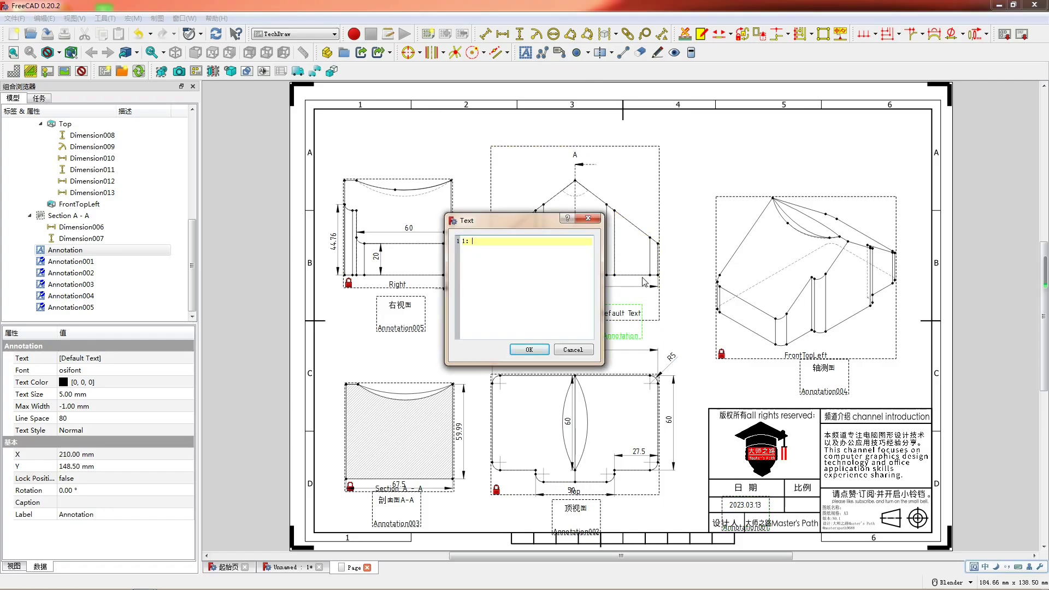
text(1)
click(530, 350)
drag(818, 507, 798, 504)
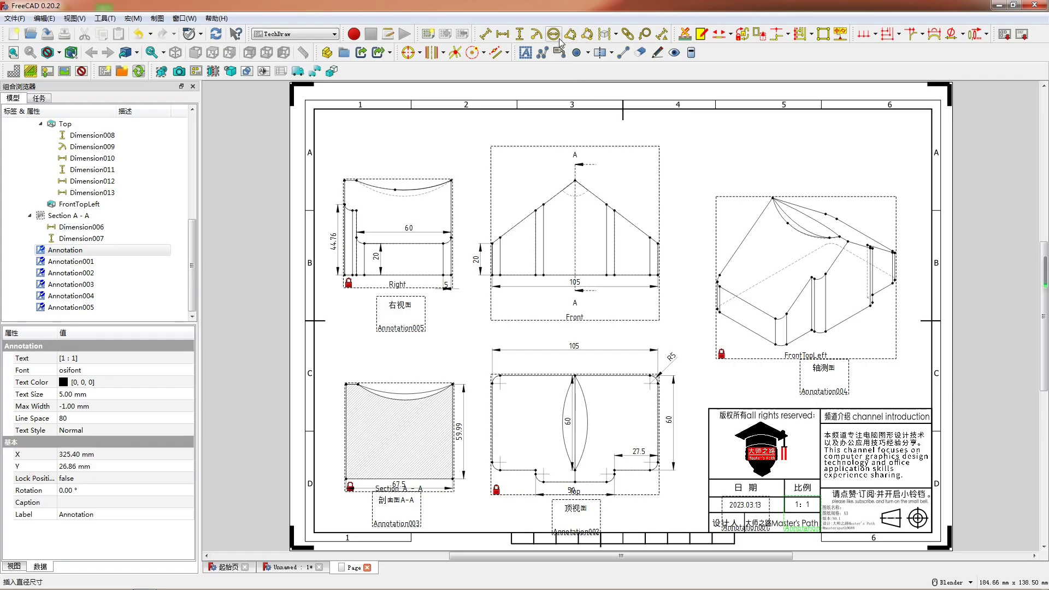
Insert one more text annotation, place it over the Front view's caption and set its text to 前视图
click(526, 53)
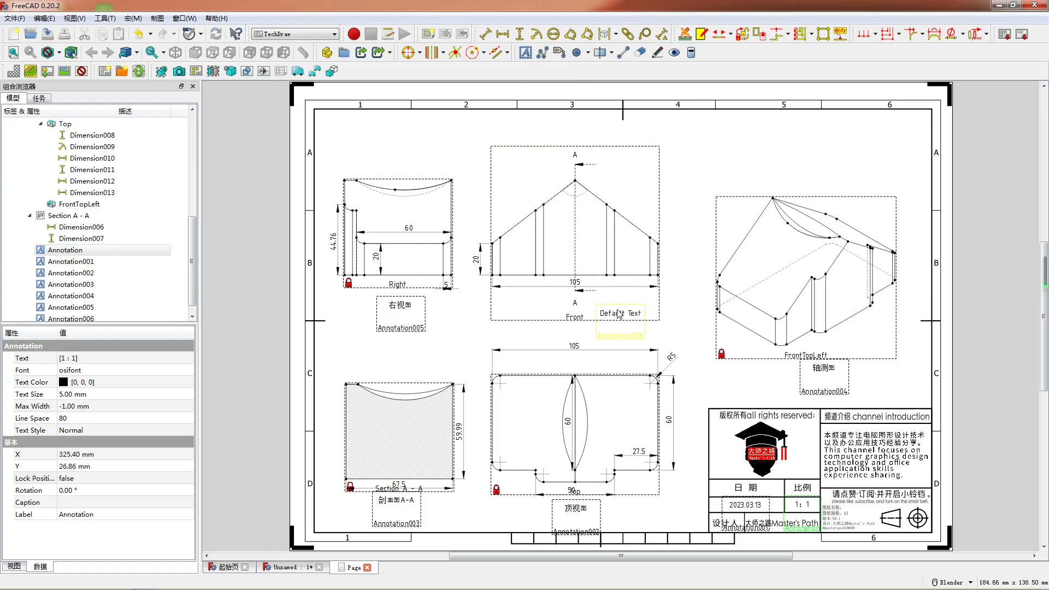
drag(616, 331, 574, 320)
double_click(575, 319)
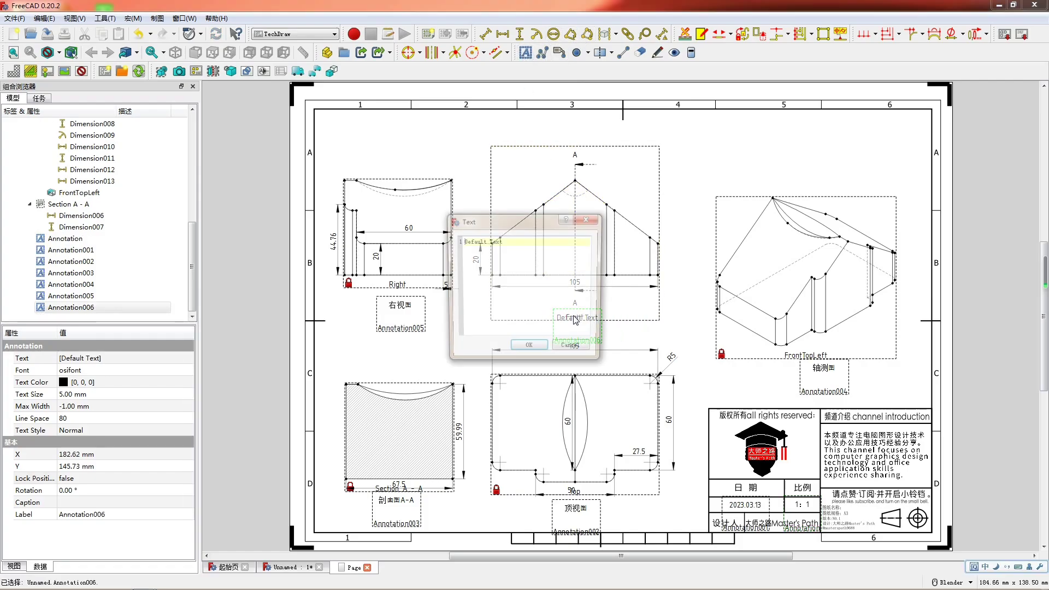
key(ctrl+a)
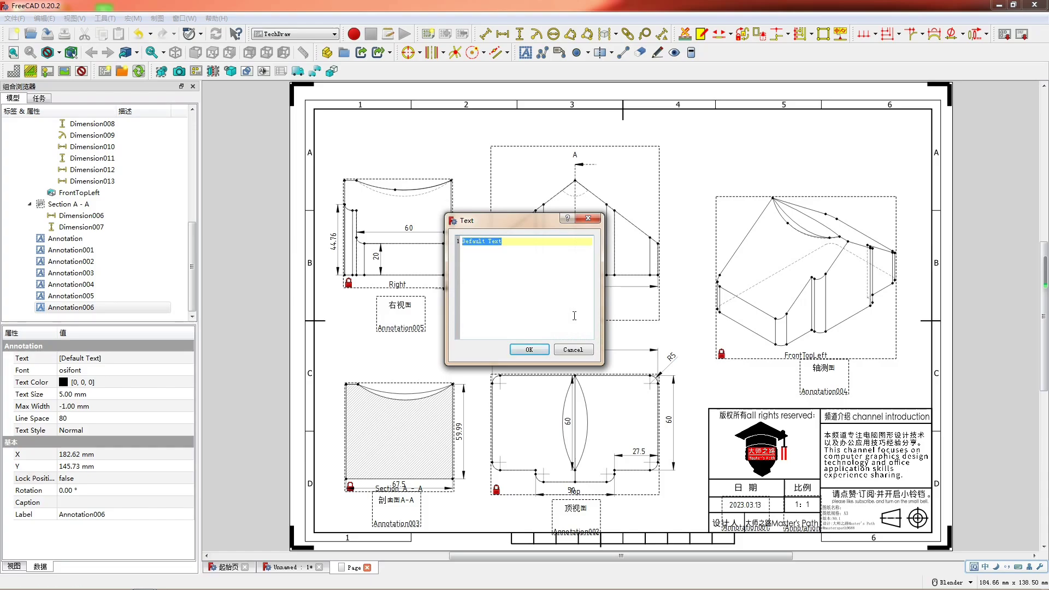
text(qs)
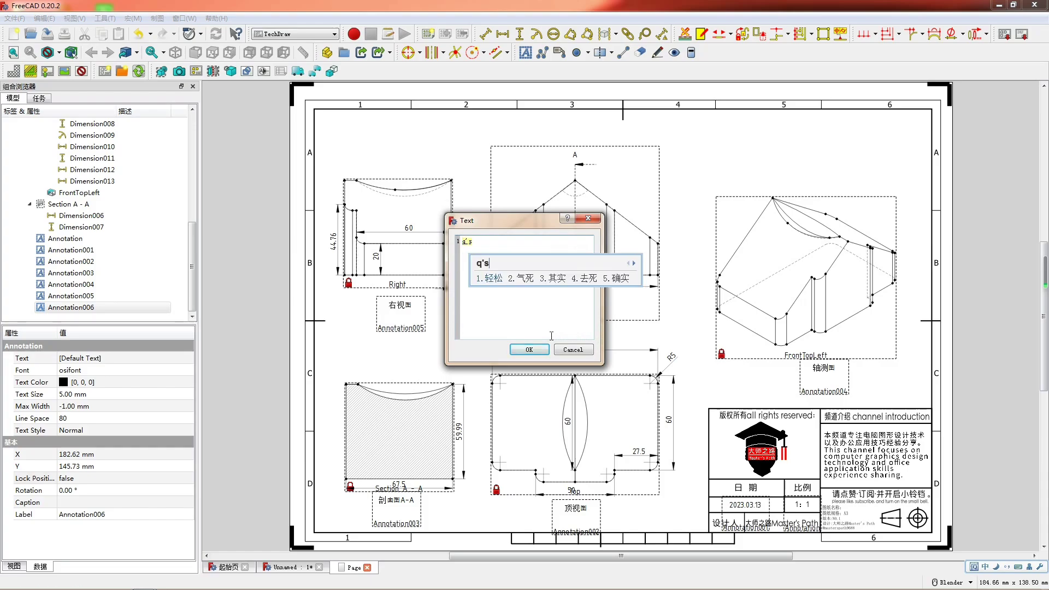
text(t)
key(space)
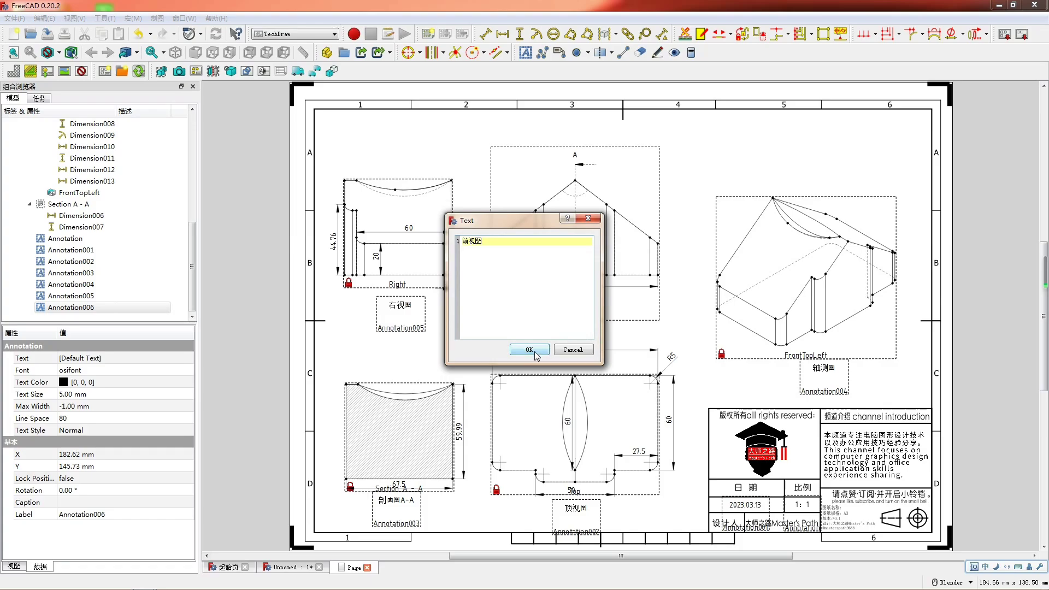
click(528, 350)
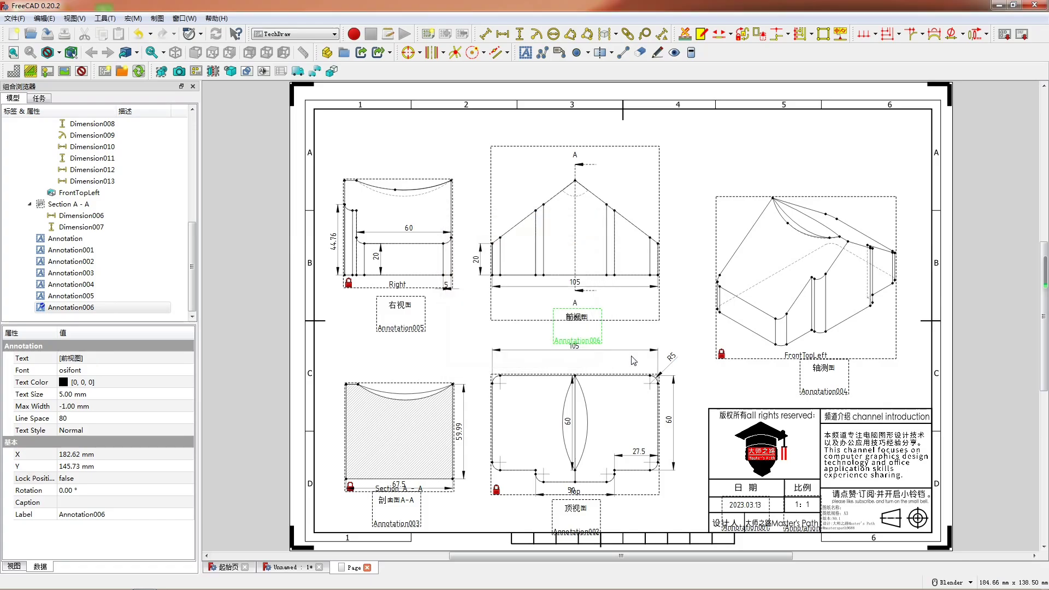
Insert another text annotation, place it between the Top and FrontTopLeft views and set its text to 机械零件产品028
click(525, 53)
drag(601, 310, 699, 358)
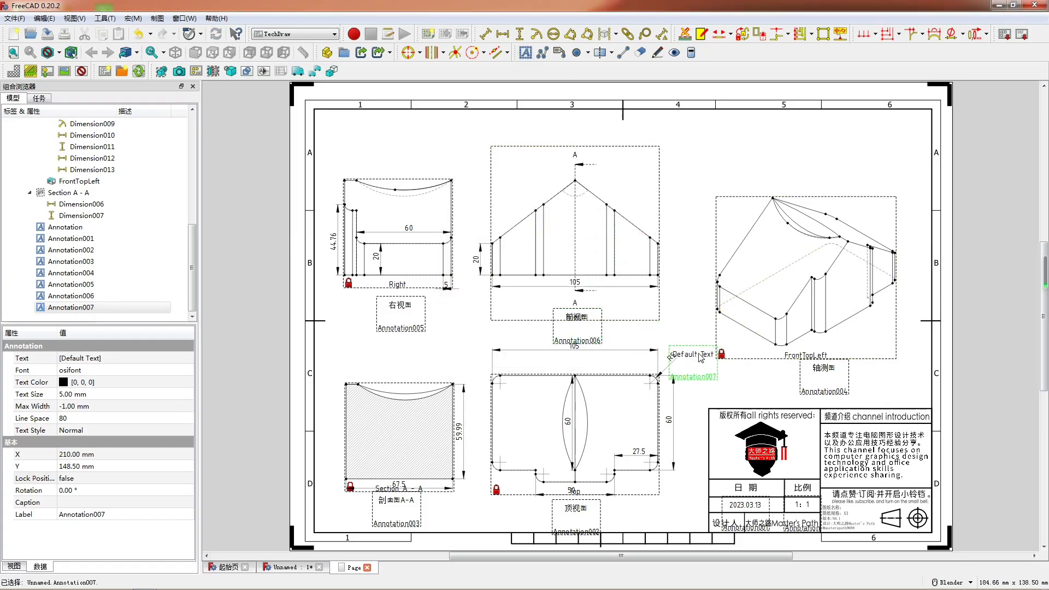
double_click(700, 356)
text(机械)
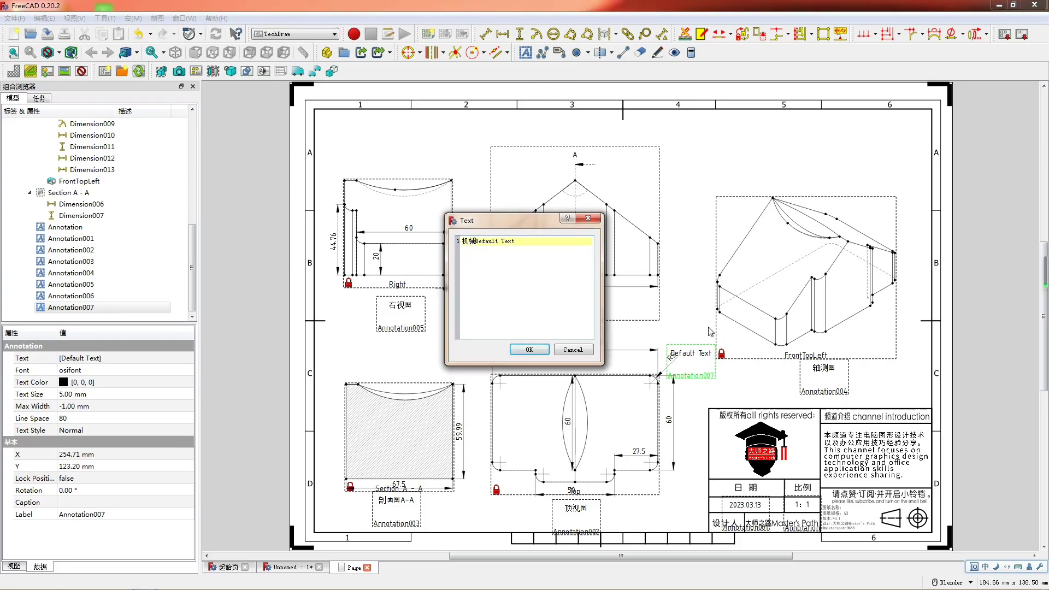
text(l'j)
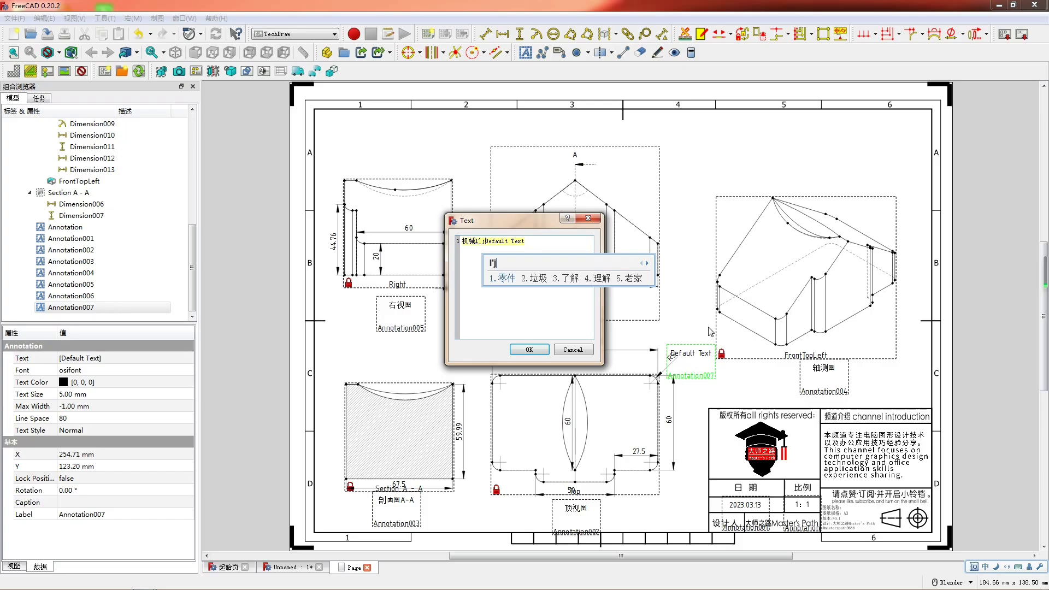
key(space)
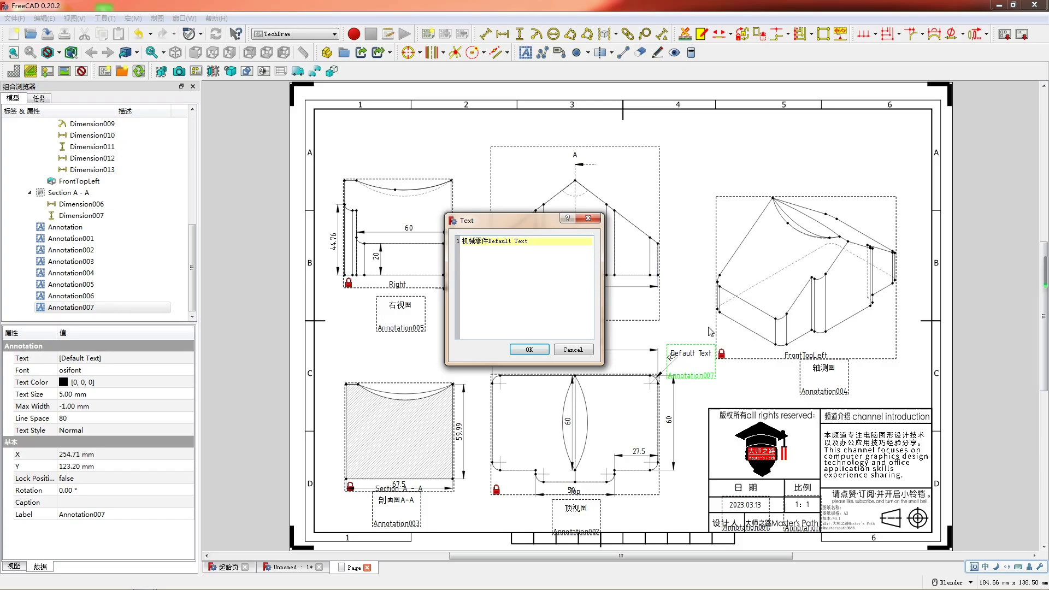
text(chanpin)
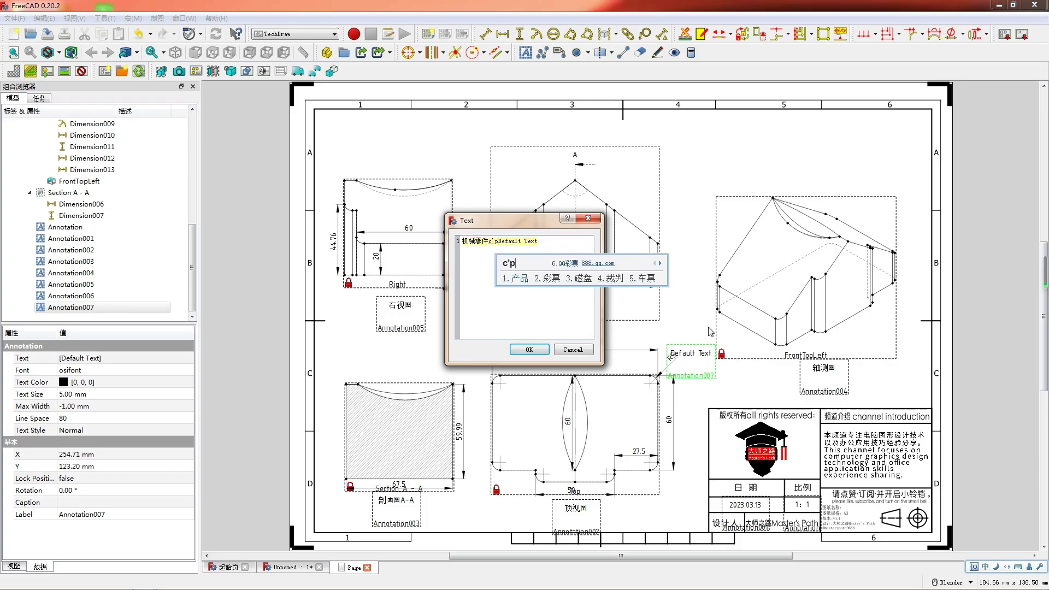
key(space)
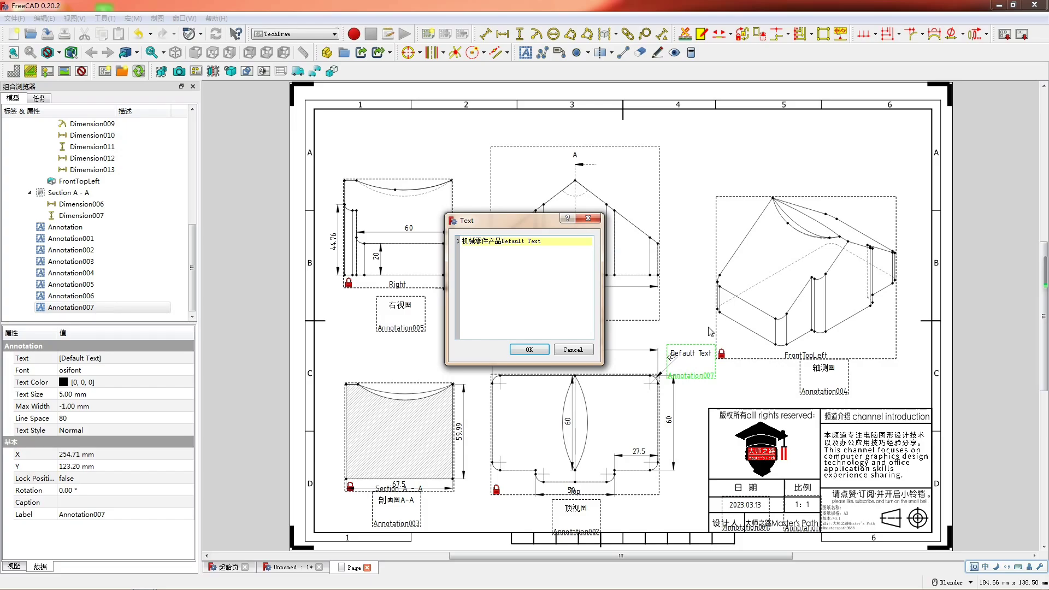
text(028)
drag(512, 241, 676, 284)
key(BackSpace)
click(529, 350)
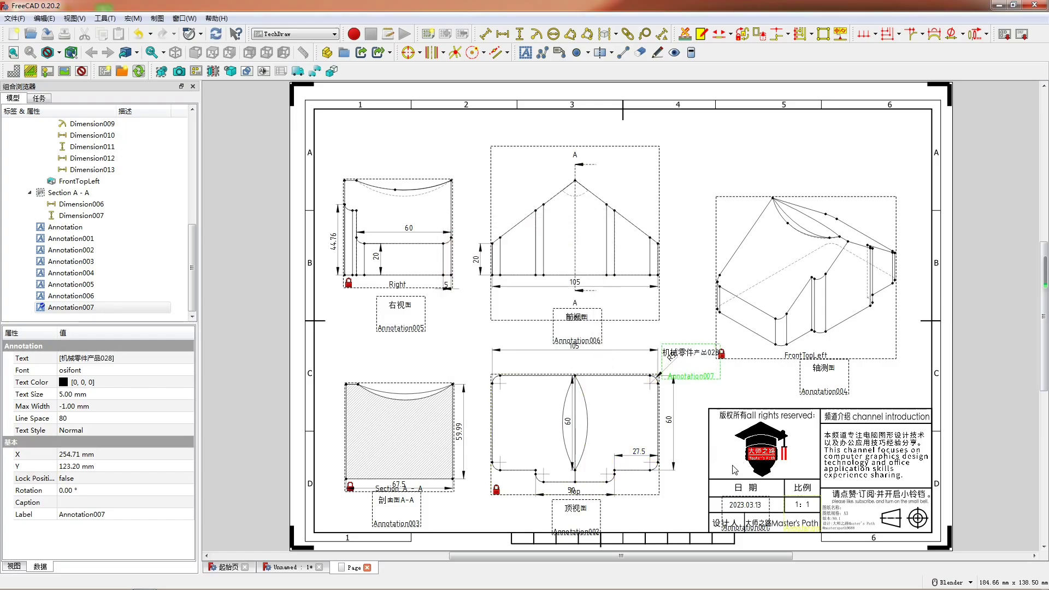
Set the new annotation's text size to 3 mm and place it after 图纸名称 in the title block
click(105, 393)
click(106, 393)
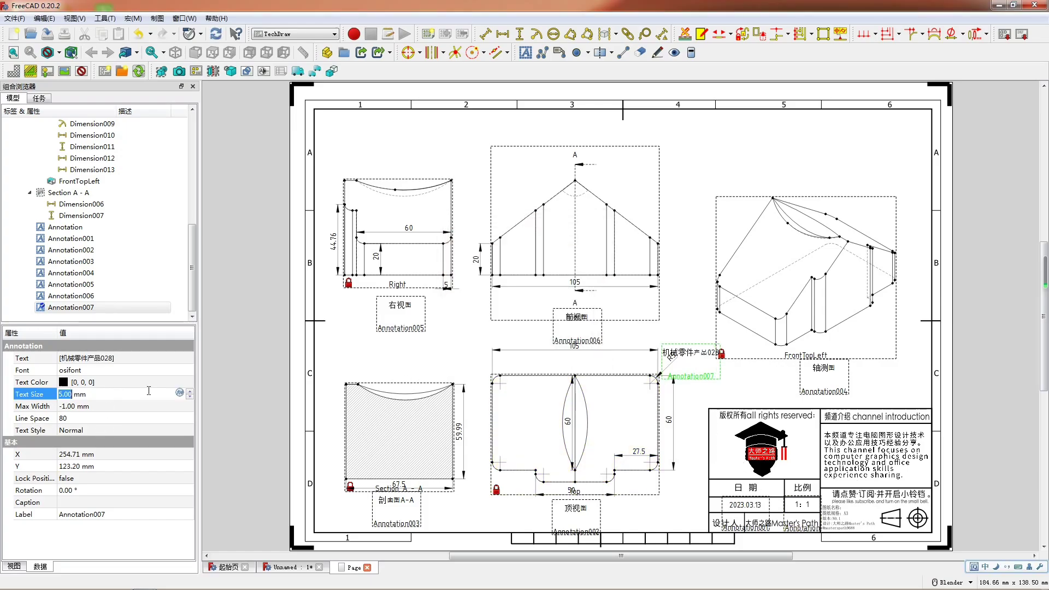
text(3)
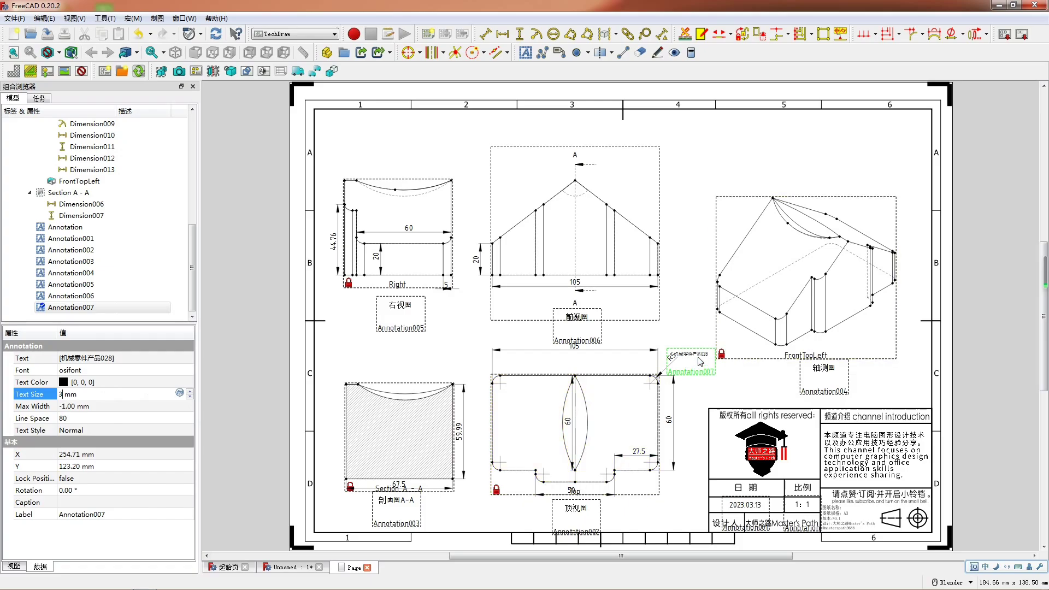
mouse_move(684, 363)
mouse_down()
mouse_move(872, 501)
mouse_move(865, 510)
mouse_up()
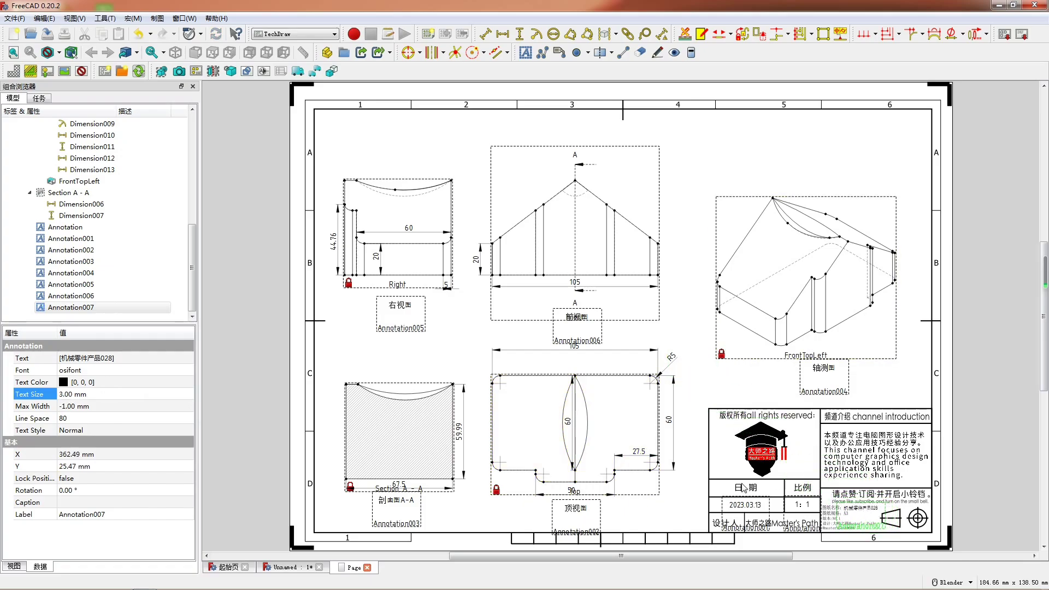
click(678, 358)
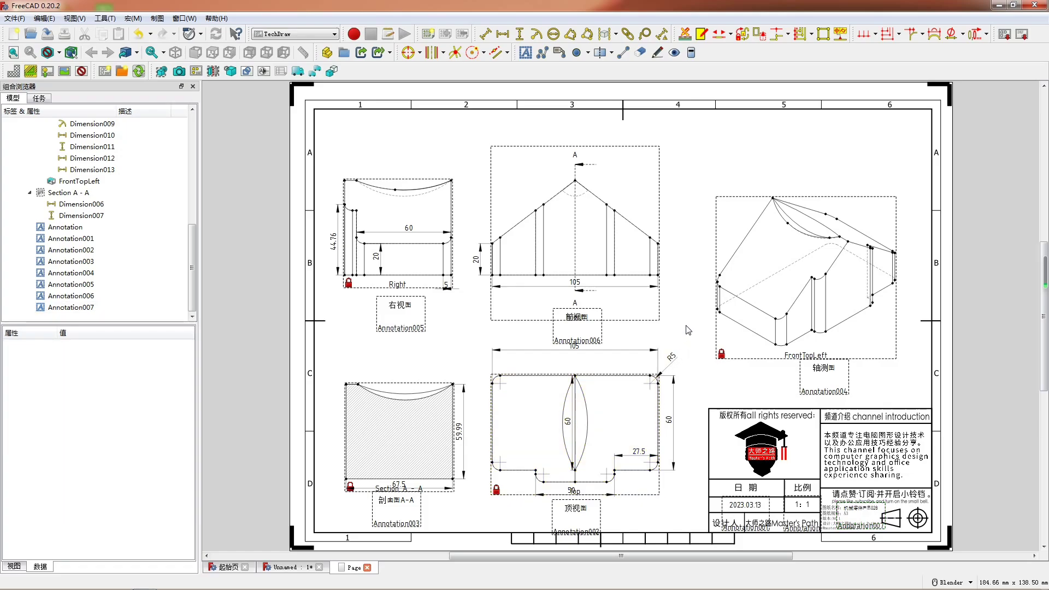
Turn off the view frames on the page and nudge the 前视图 caption slightly beneath the front view
right_click(690, 271)
click(714, 280)
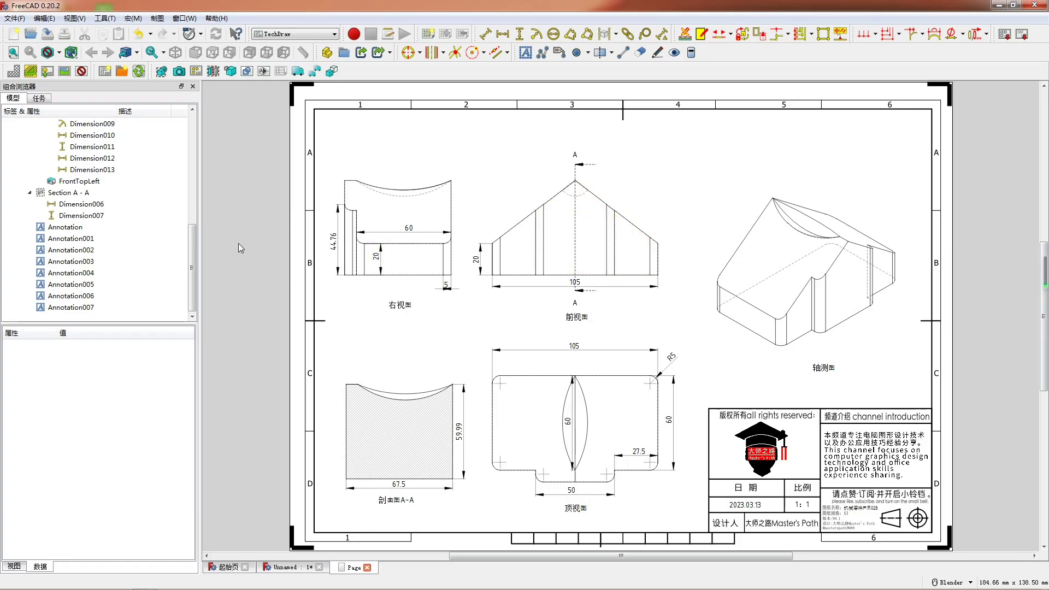
click(579, 318)
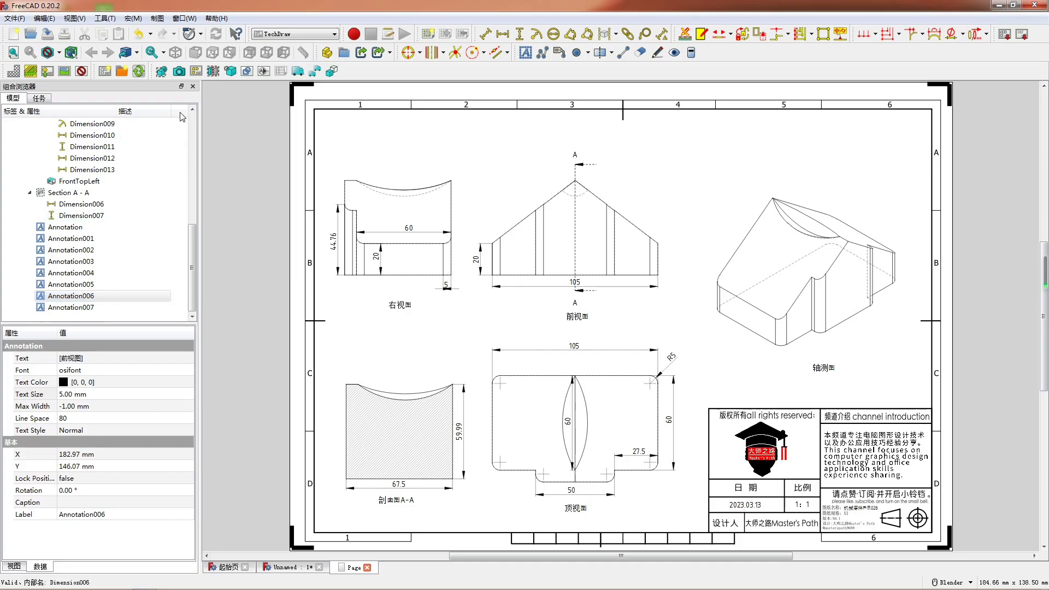
Close the combo view, inspect the 3D solid from an angled viewpoint and return to the drawing page
click(193, 87)
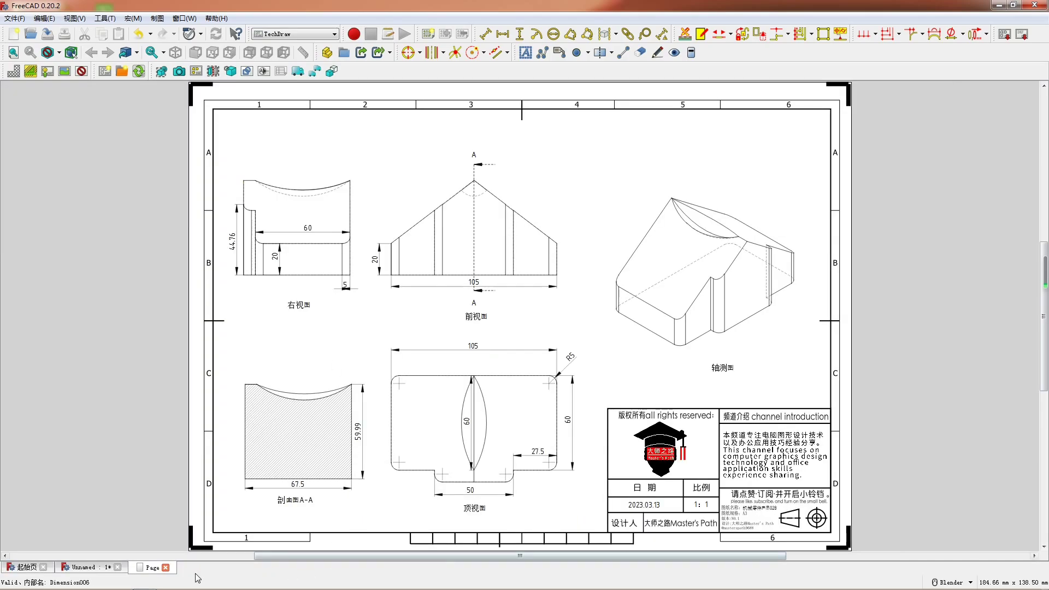
click(102, 570)
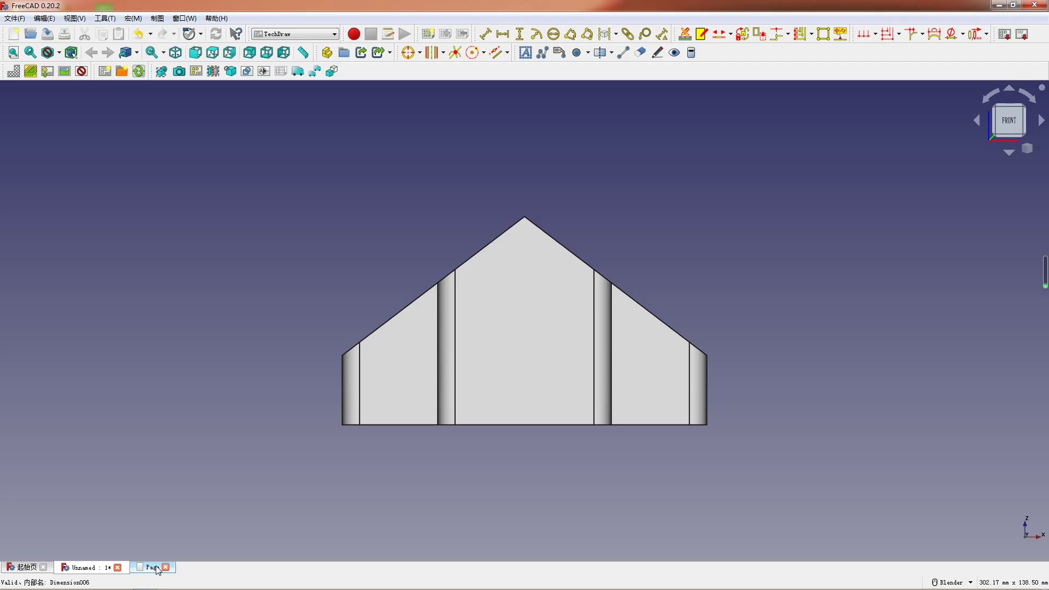
middle_drag(265, 546, 713, 530)
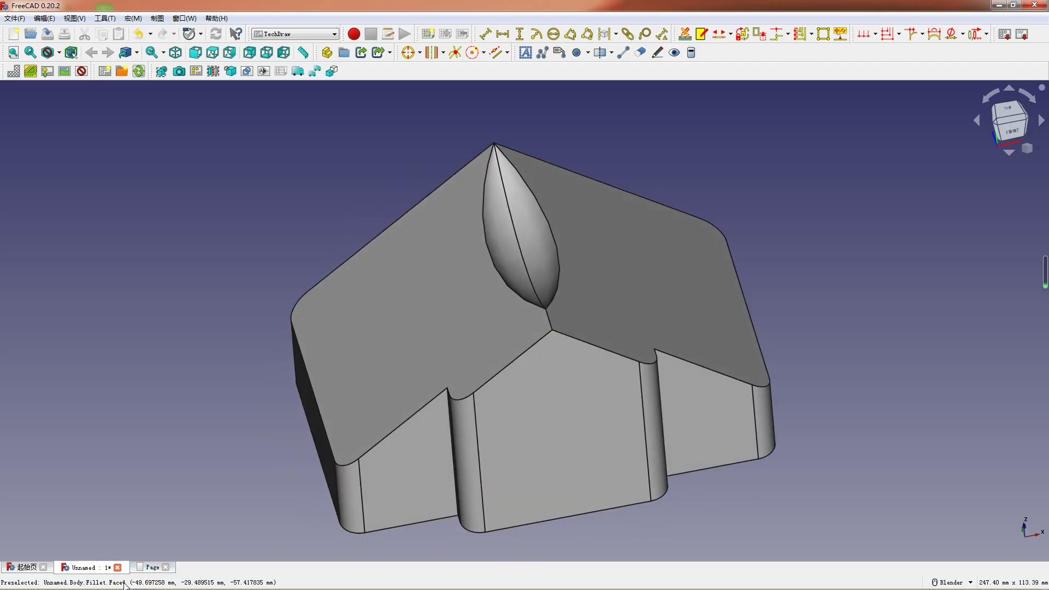
click(150, 568)
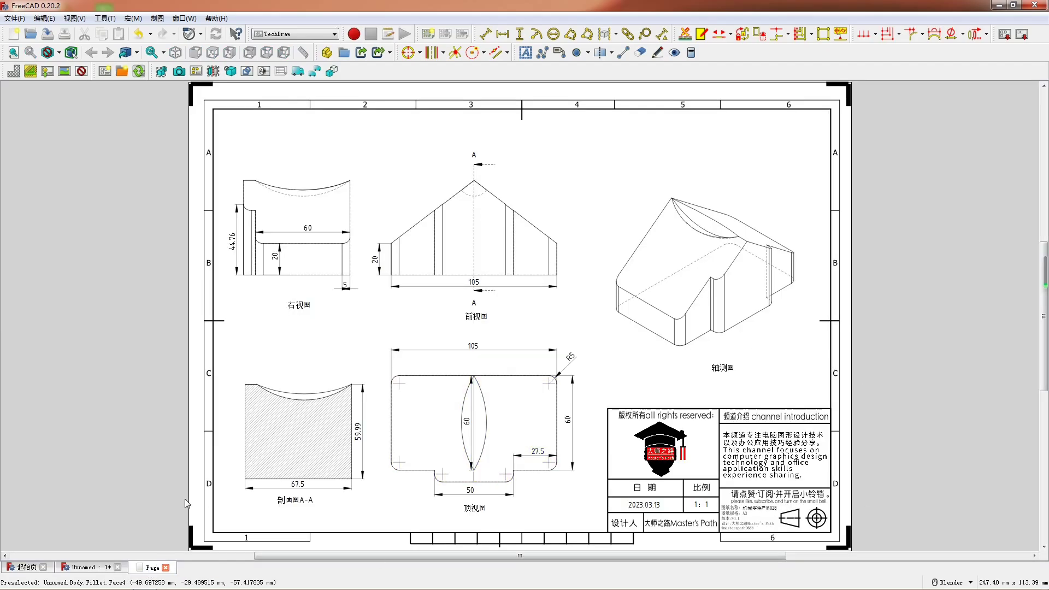